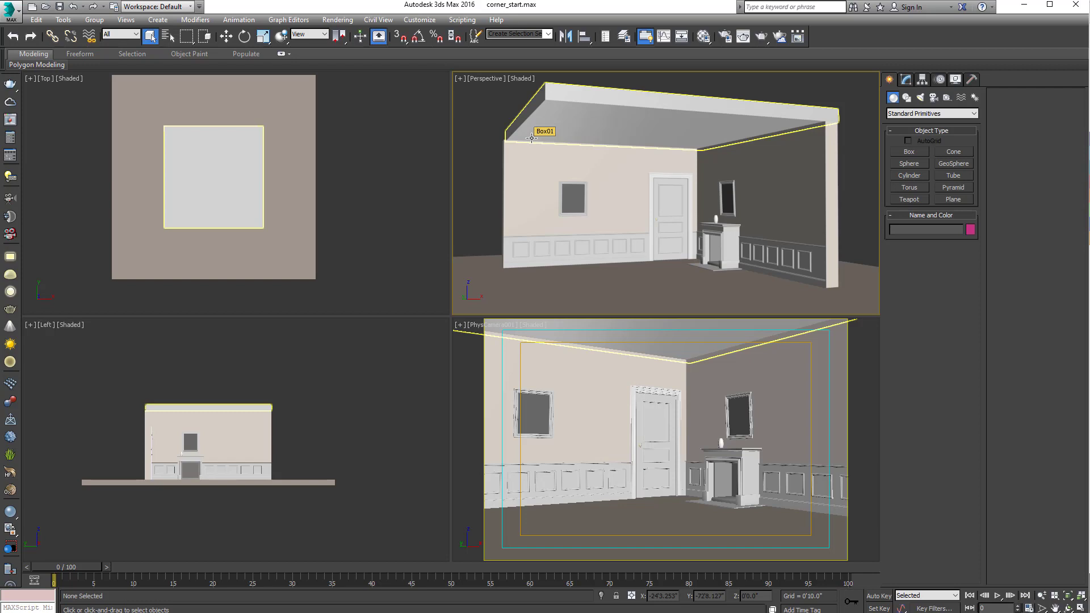
- Examine the room in perspective and look through the available compound object and spline types
{"action": "middle_click_drag", "start_coordinate": [532, 138], "coordinate": [580, 135], "text": "alt"}
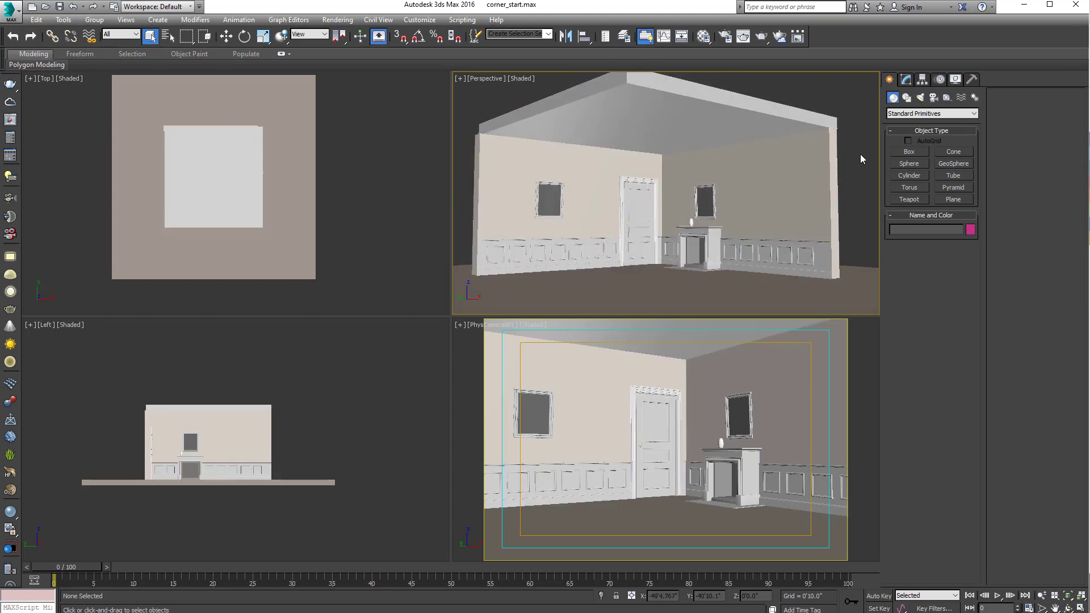
{"action": "left_click", "coordinate": [891, 116]}
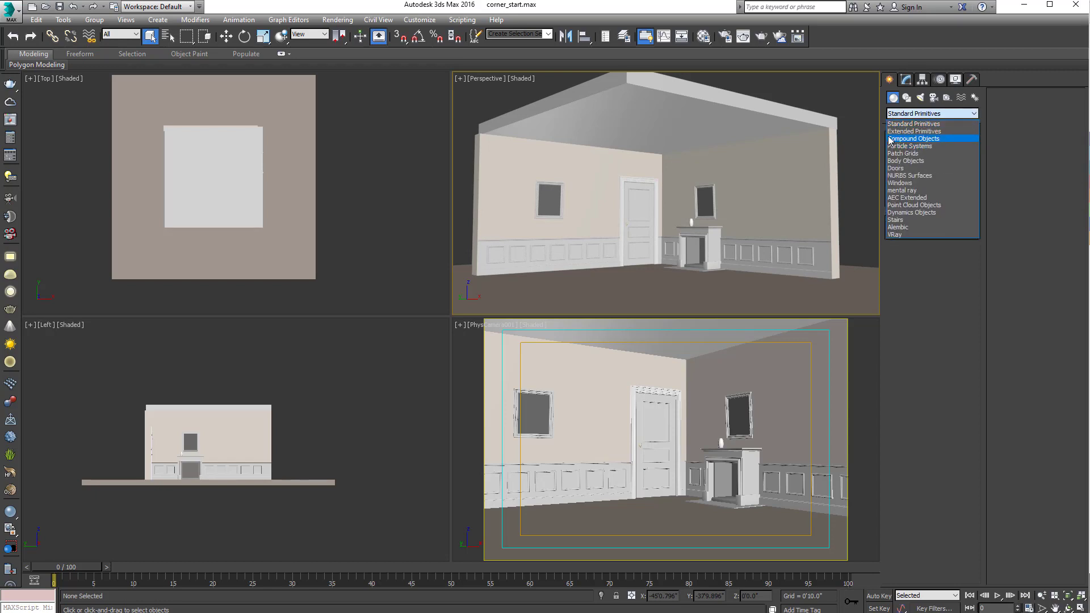
{"action": "left_click", "coordinate": [890, 139]}
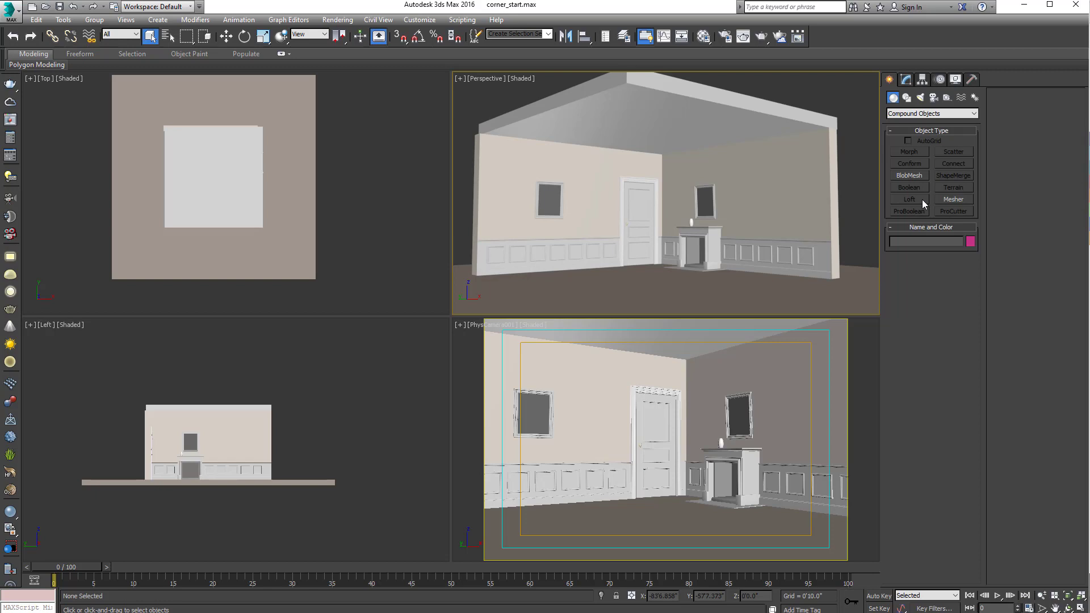
{"action": "left_click", "coordinate": [907, 98]}
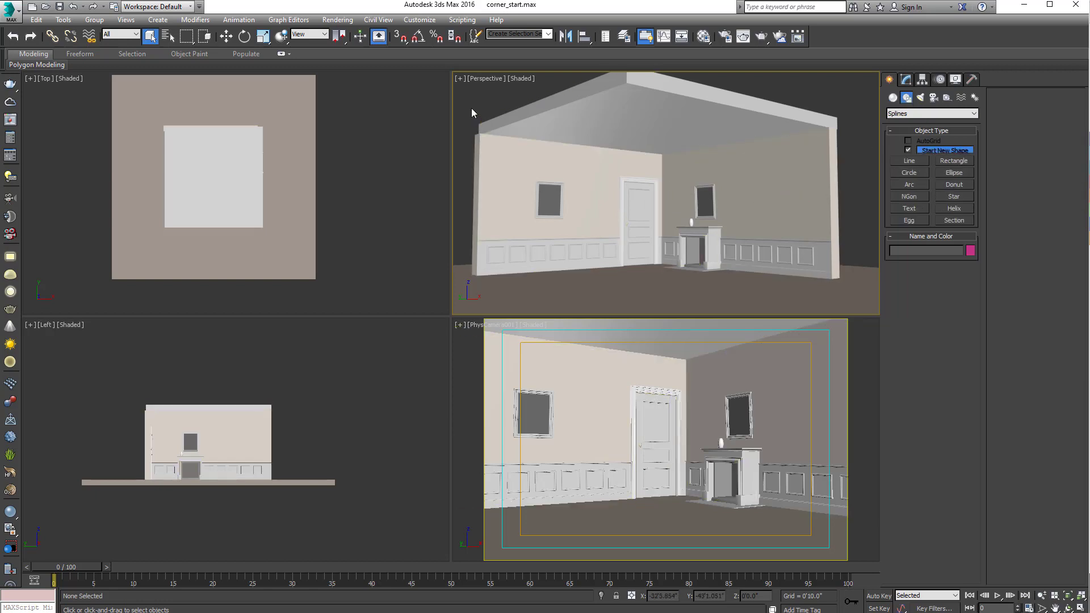
- Isolate every object except the two walls and freeze them through their object properties
{"action": "left_click_drag", "start_coordinate": [471, 108], "coordinate": [830, 310]}
{"action": "left_click", "coordinate": [791, 205], "text": "alt"}
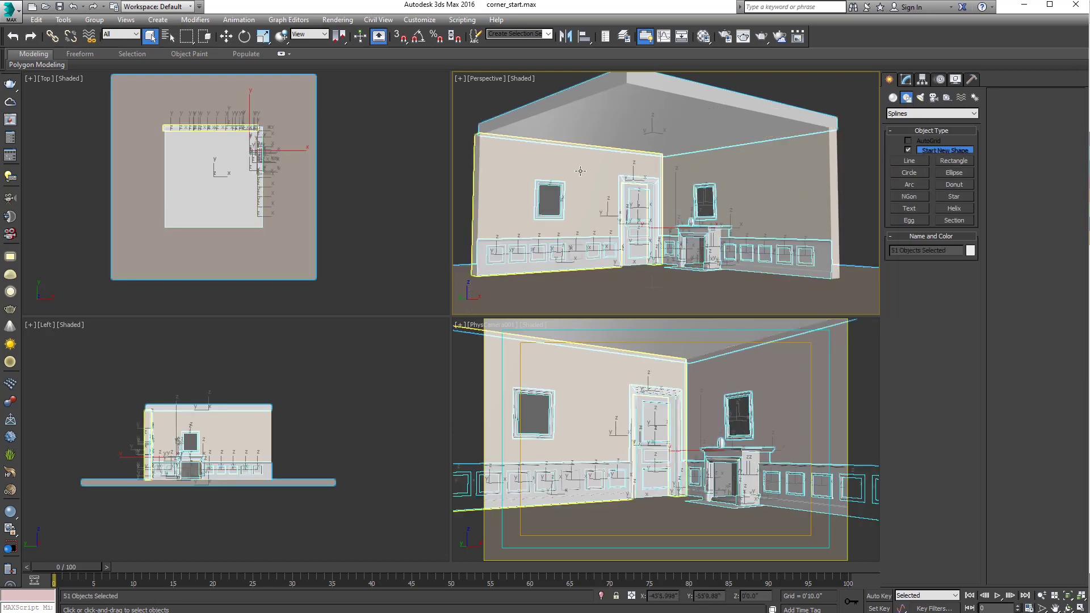
{"action": "left_click", "coordinate": [580, 171], "text": "alt"}
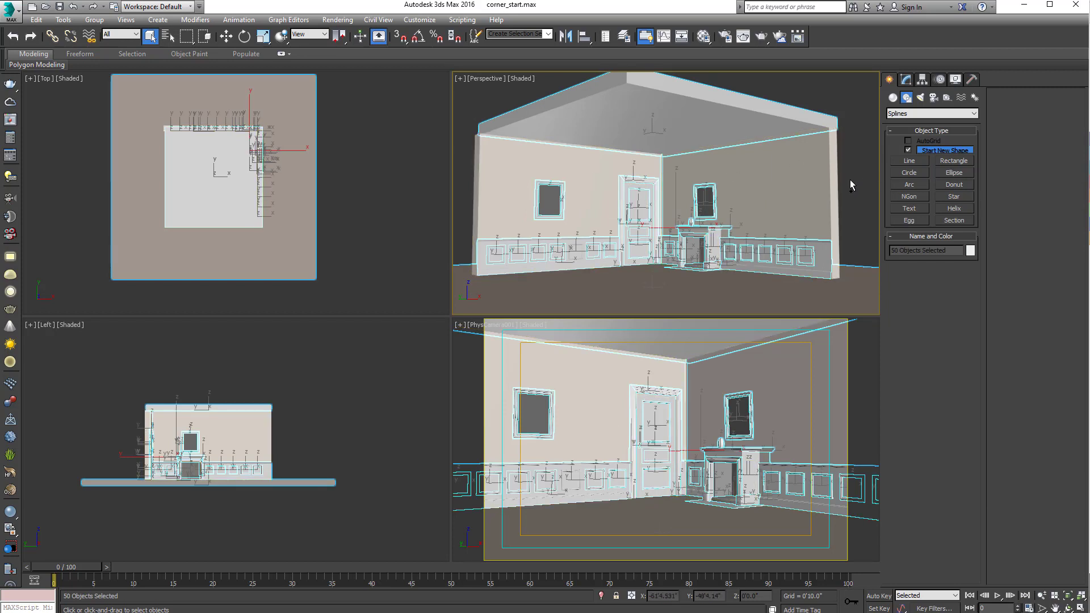
{"action": "key", "text": "alt+q"}
{"action": "left_click_drag", "start_coordinate": [786, 138], "coordinate": [557, 267]}
{"action": "right_click", "coordinate": [634, 202]}
{"action": "left_click", "coordinate": [674, 279]}
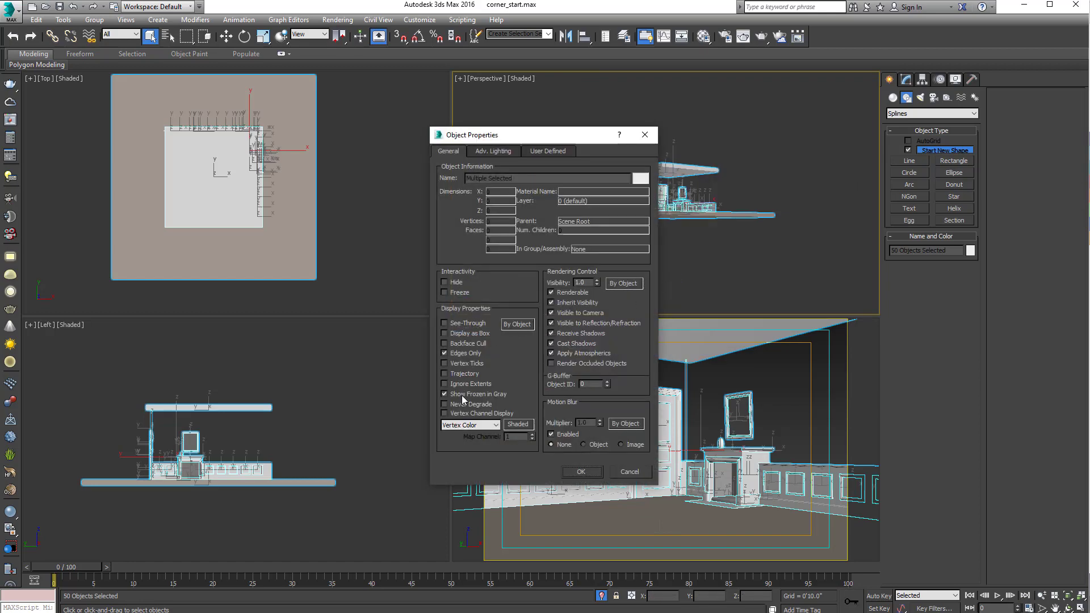
{"action": "left_click", "coordinate": [584, 471]}
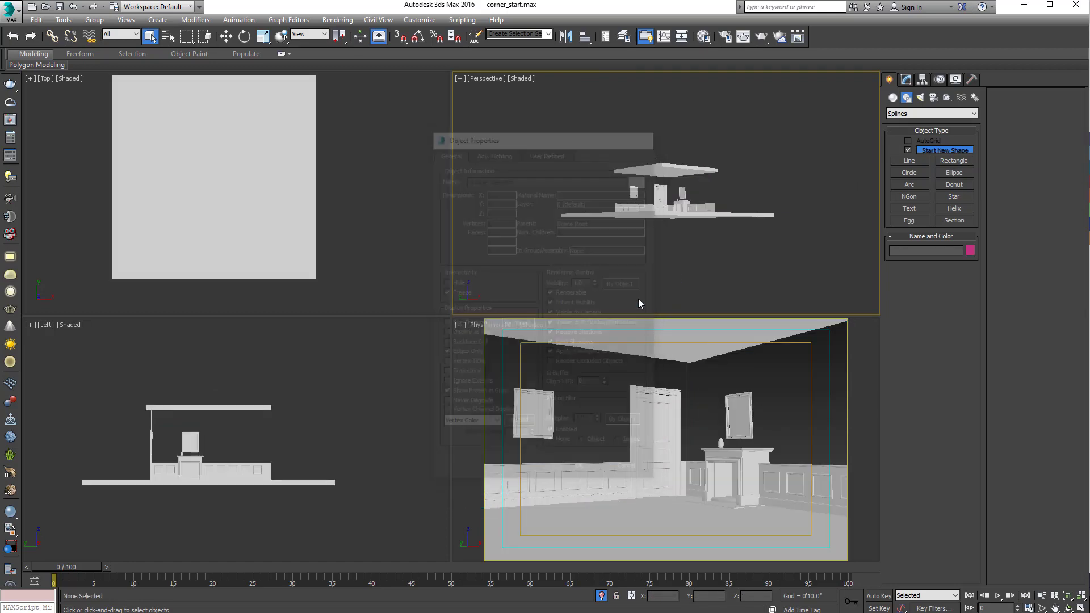
- Show the whole room again, select both walls, and isolate them
{"action": "key", "text": "alt+w"}
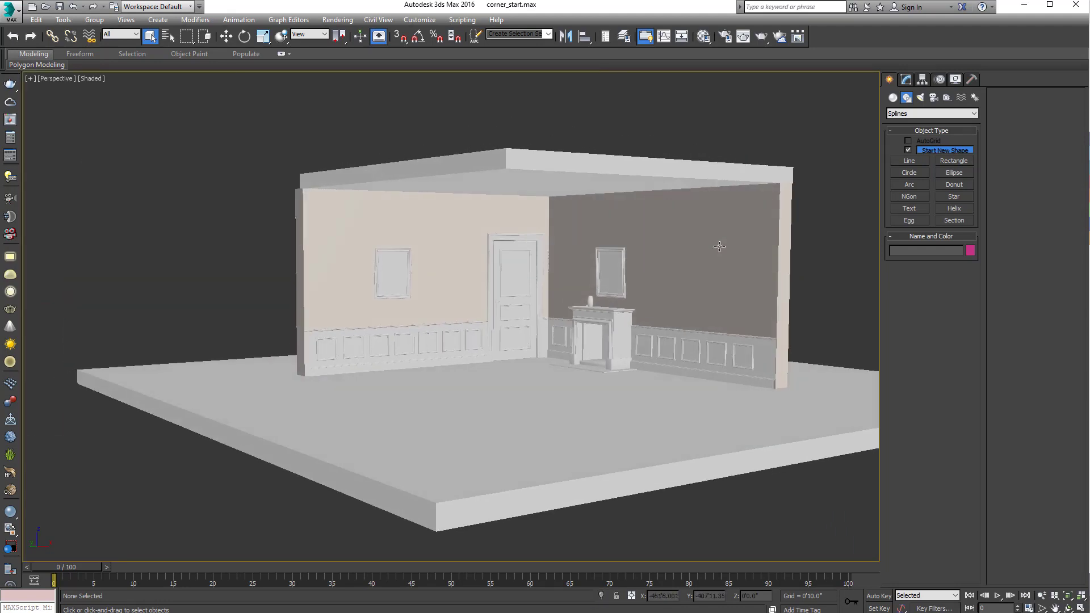
{"action": "left_click", "coordinate": [717, 246]}
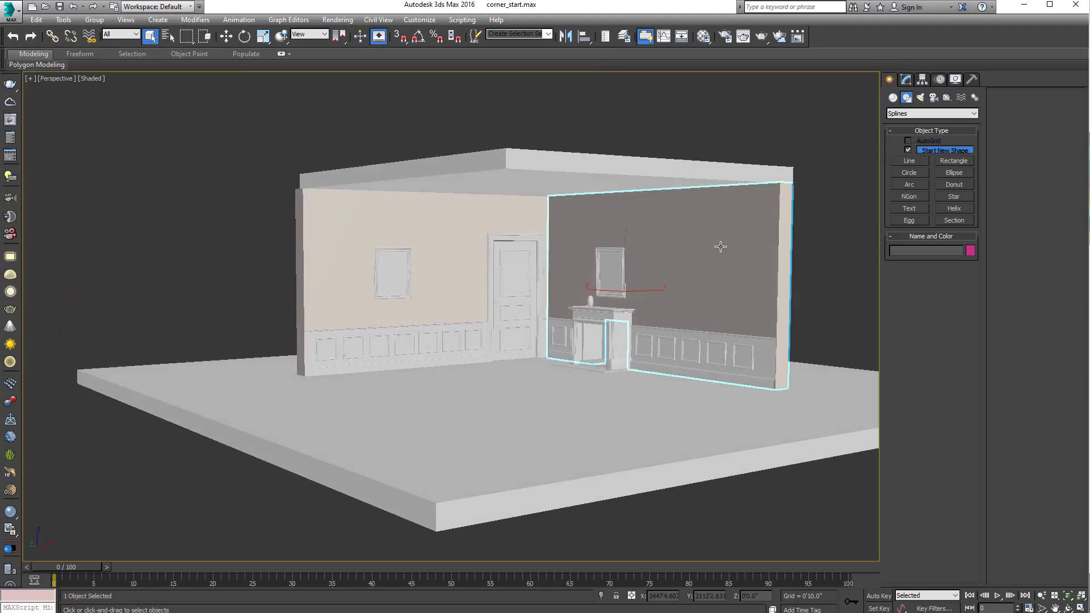
{"action": "left_click", "coordinate": [326, 267], "text": "ctrl"}
{"action": "mouse_move", "coordinate": [388, 282]}
{"action": "middle_mouse_down", "text": "alt"}
{"action": "mouse_move", "coordinate": [416, 280]}
{"action": "mouse_move", "coordinate": [401, 283]}
{"action": "middle_mouse_up", "text": "alt"}
{"action": "key", "text": "alt+q"}
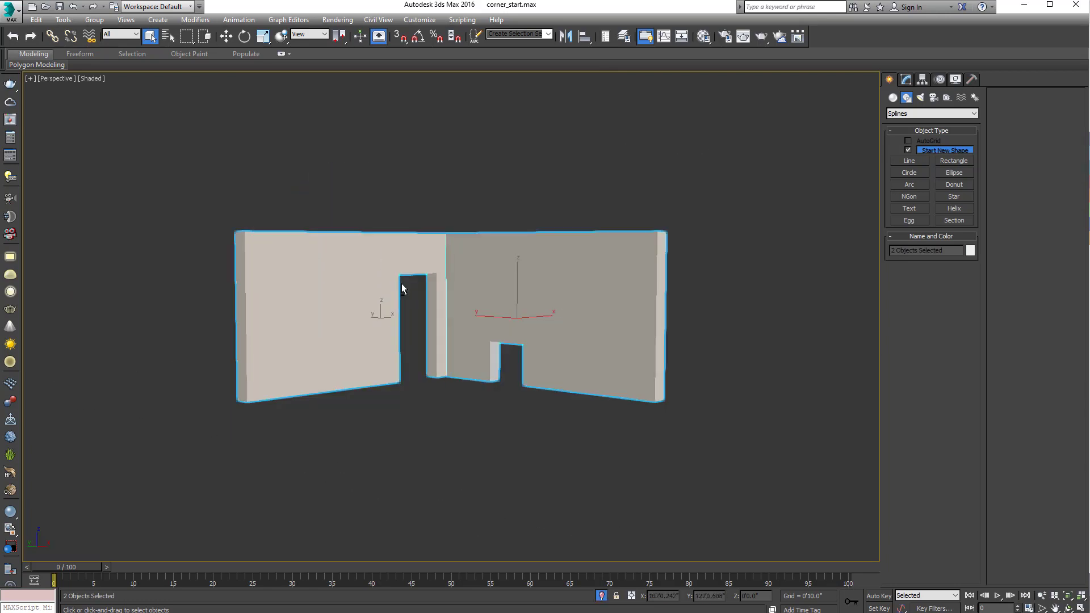
- Draw an L-shaped line in the Top view along the inner edges of both walls, snapped to their end and corner vertices
{"action": "key", "text": "alt+w"}
{"action": "left_click", "coordinate": [329, 195]}
{"action": "key", "text": "alt+w"}
{"action": "scroll", "coordinate": [394, 237], "scroll_direction": "up", "scroll_amount": 5}
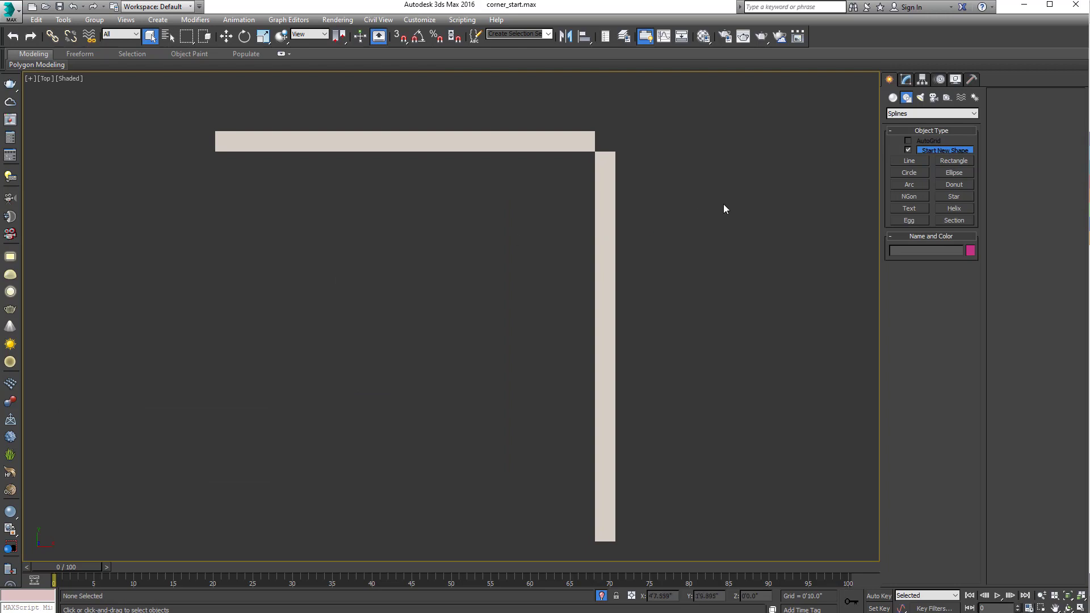
{"action": "left_click", "coordinate": [909, 161]}
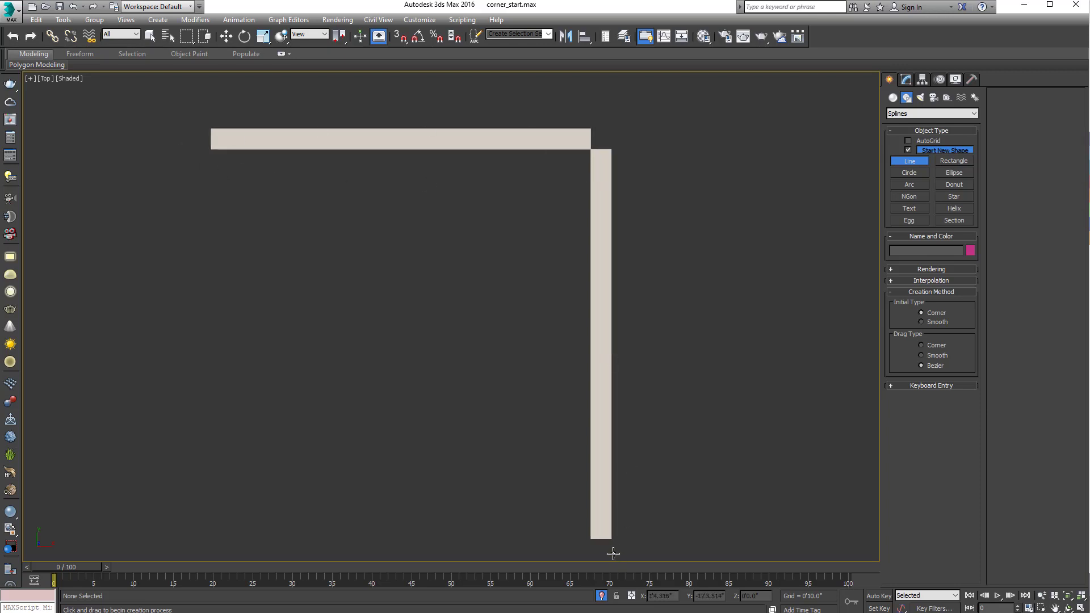
{"action": "left_click", "coordinate": [399, 38]}
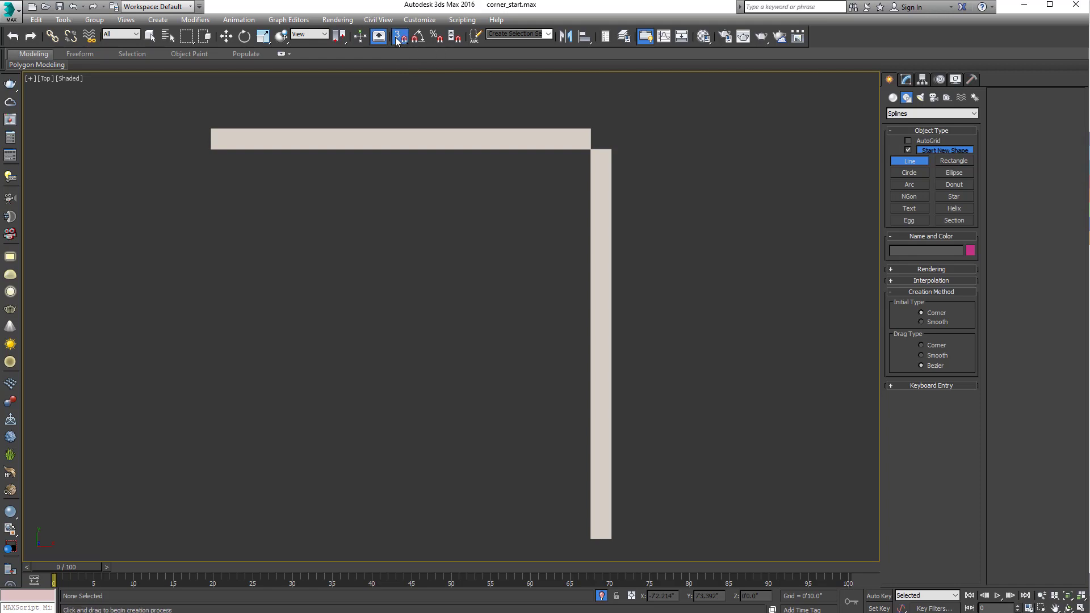
{"action": "left_click", "coordinate": [209, 150]}
{"action": "left_click", "coordinate": [589, 150]}
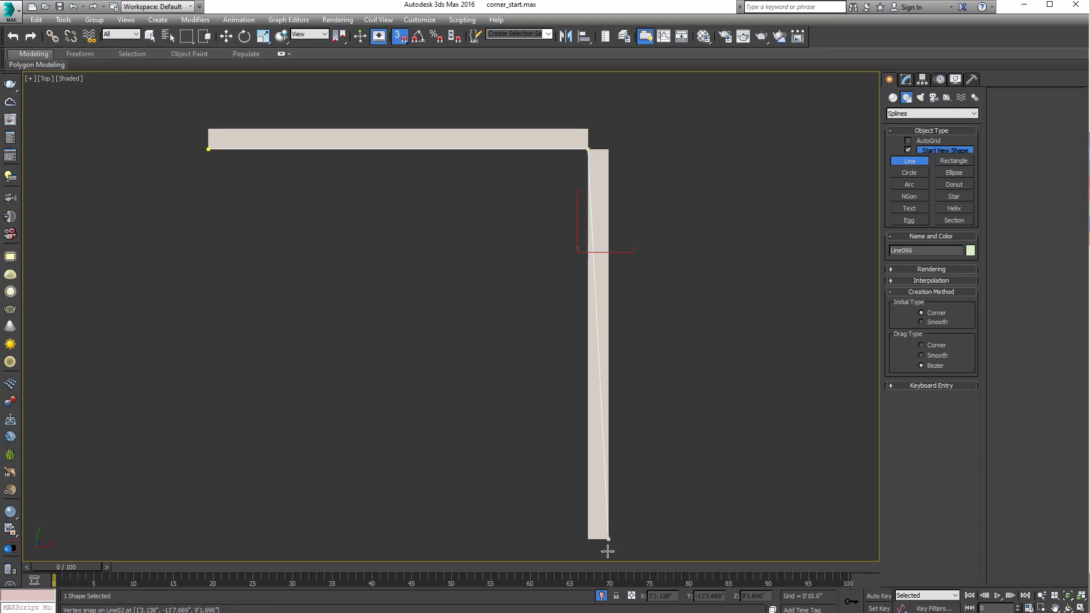
{"action": "left_click", "coordinate": [589, 540]}
{"action": "right_click", "coordinate": [513, 437]}
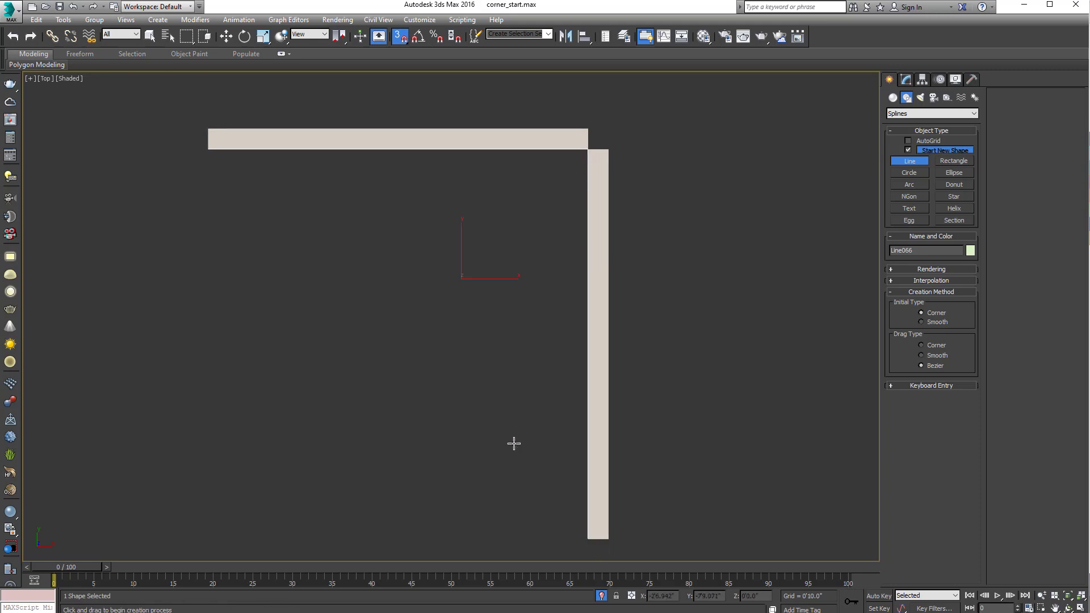
{"action": "right_click", "coordinate": [513, 443]}
{"action": "left_click", "coordinate": [405, 42]}
- Rename the new line as Path, with the camera view enlarged
{"action": "key", "text": "alt+w"}
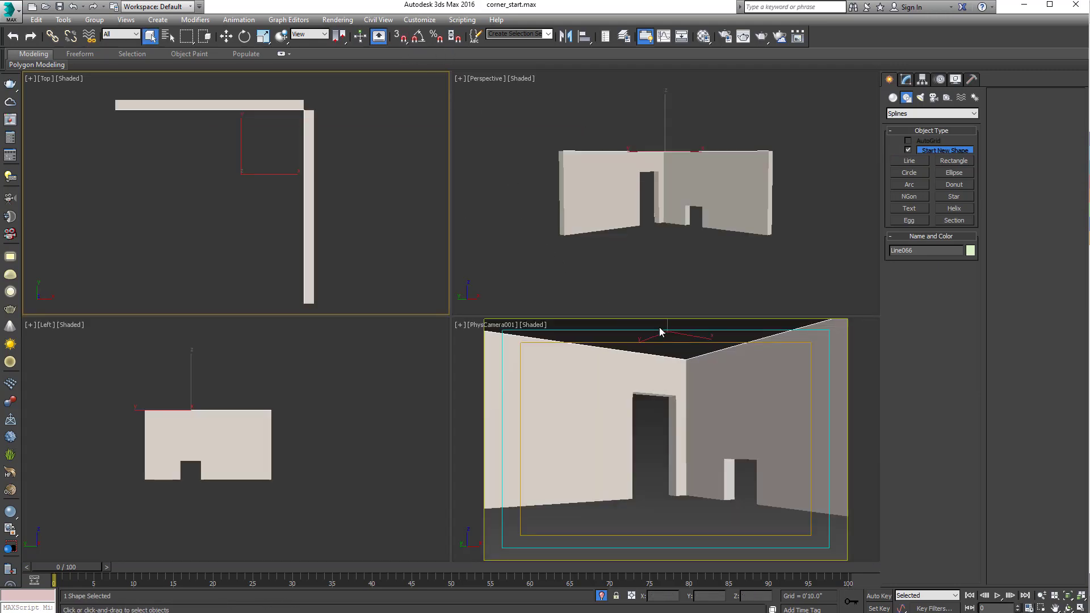
{"action": "right_click", "coordinate": [658, 327]}
{"action": "key", "text": "alt+w"}
{"action": "left_click", "coordinate": [906, 82]}
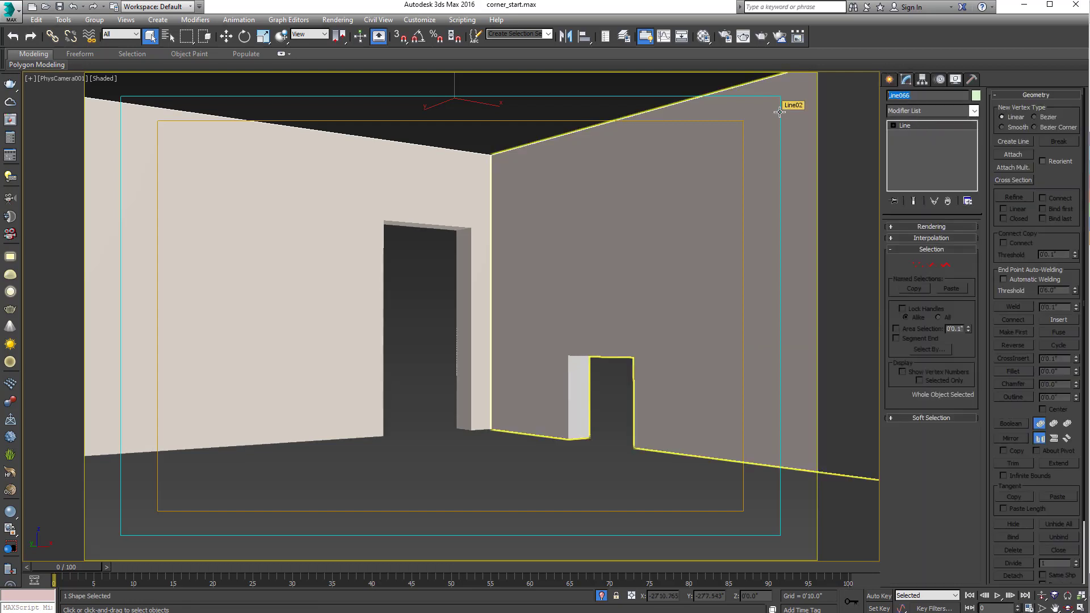
{"action": "type", "text": "Path"}
- Freeze the two walls and end the isolation of the selection
{"action": "left_click", "coordinate": [545, 304]}
{"action": "left_click_drag", "start_coordinate": [427, 286], "coordinate": [560, 305]}
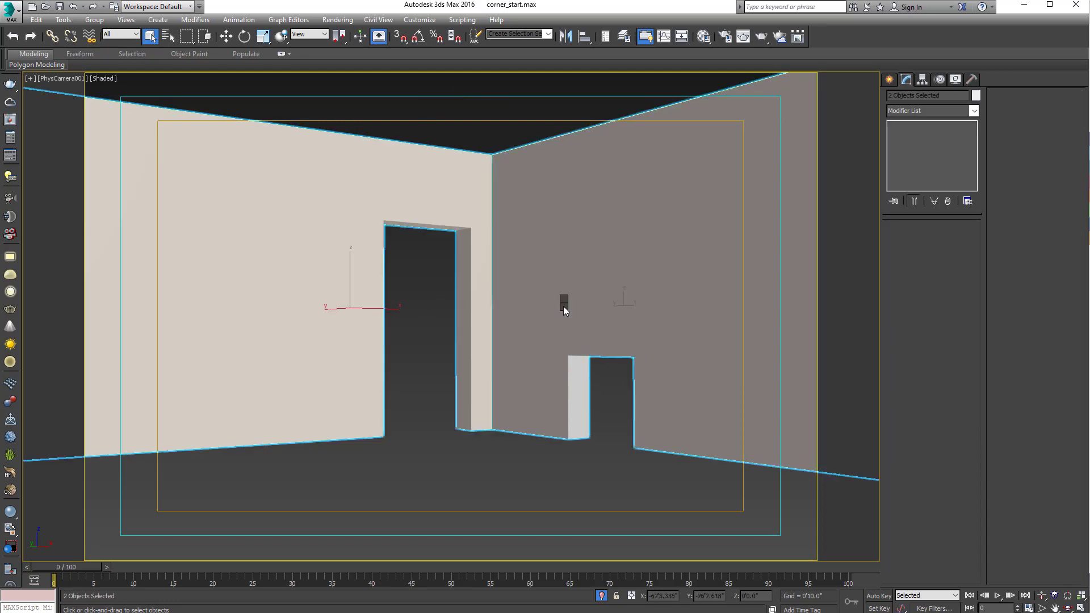
{"action": "right_click", "coordinate": [563, 305]}
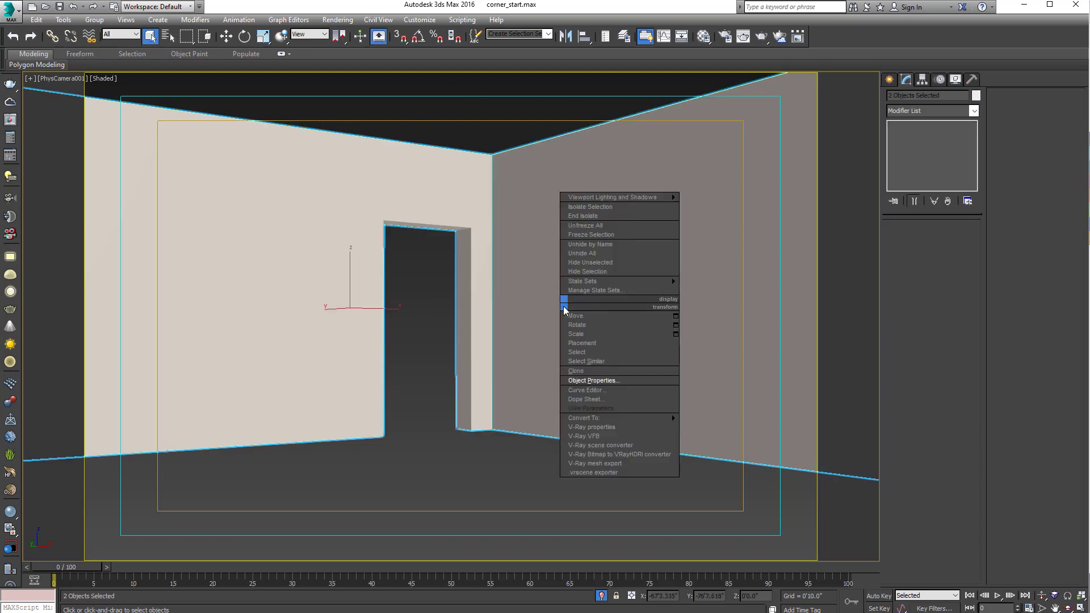
{"action": "left_click", "coordinate": [613, 235]}
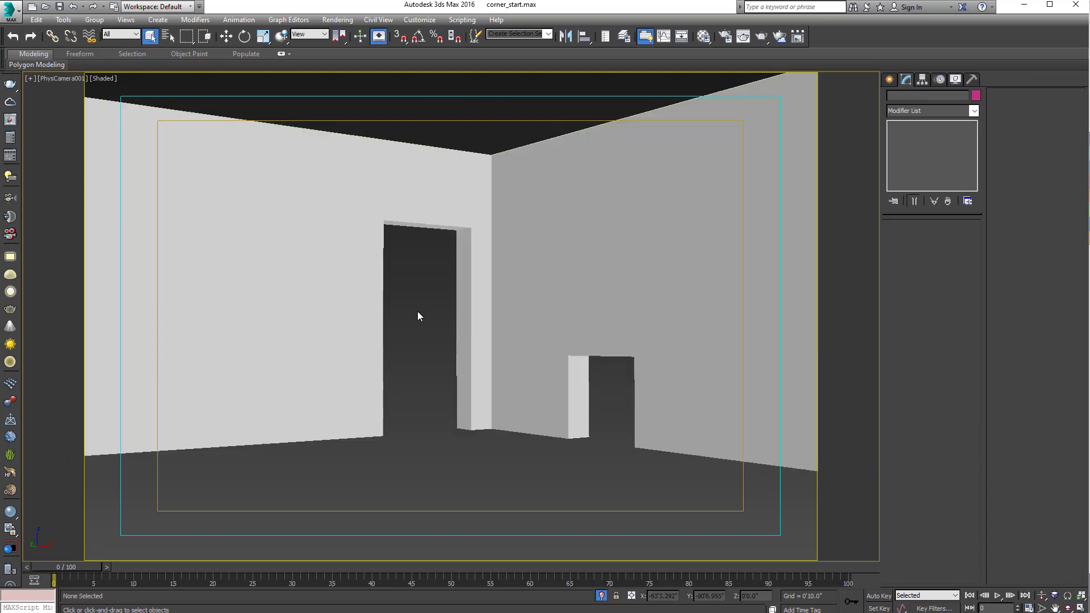
{"action": "left_click", "coordinate": [601, 596]}
- Select the Path line at the ceiling edge and change its object color to dark blue
{"action": "left_click_drag", "start_coordinate": [445, 525], "coordinate": [367, 219]}
{"action": "left_click_drag", "start_coordinate": [468, 129], "coordinate": [596, 196]}
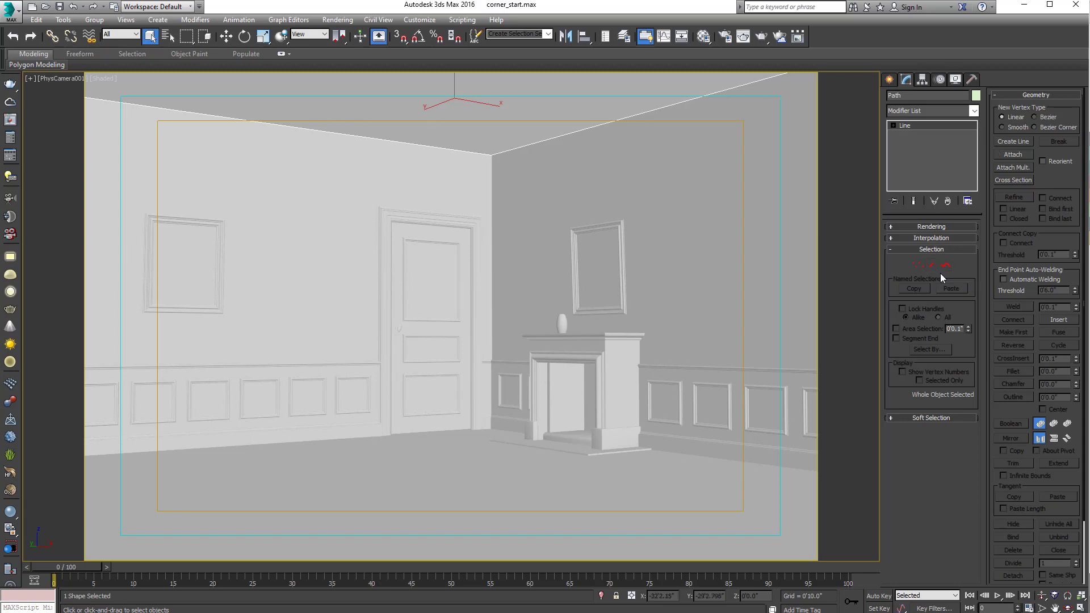
{"action": "left_click", "coordinate": [976, 96]}
{"action": "left_click", "coordinate": [591, 308]}
{"action": "left_click", "coordinate": [607, 373]}
{"action": "left_click", "coordinate": [603, 328]}
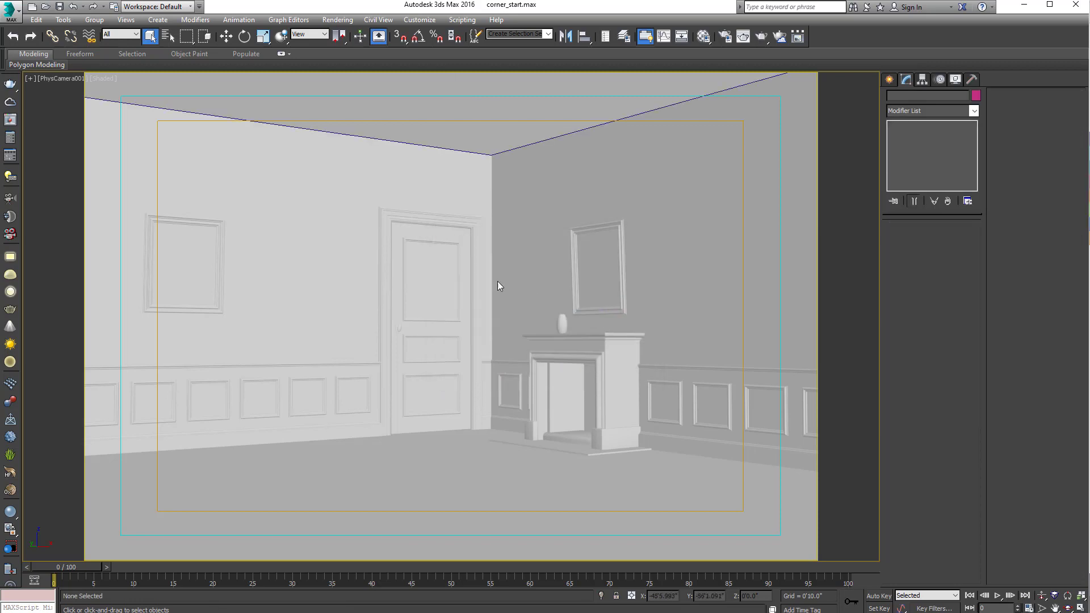
{"action": "left_click", "coordinate": [461, 150]}
{"action": "left_click", "coordinate": [417, 257]}
- Switch the perspective viewport to an enlarged Front view in wireframe, framed on the upper corner where wall and ceiling meet
{"action": "key", "text": "alt+w"}
{"action": "left_click", "coordinate": [534, 278]}
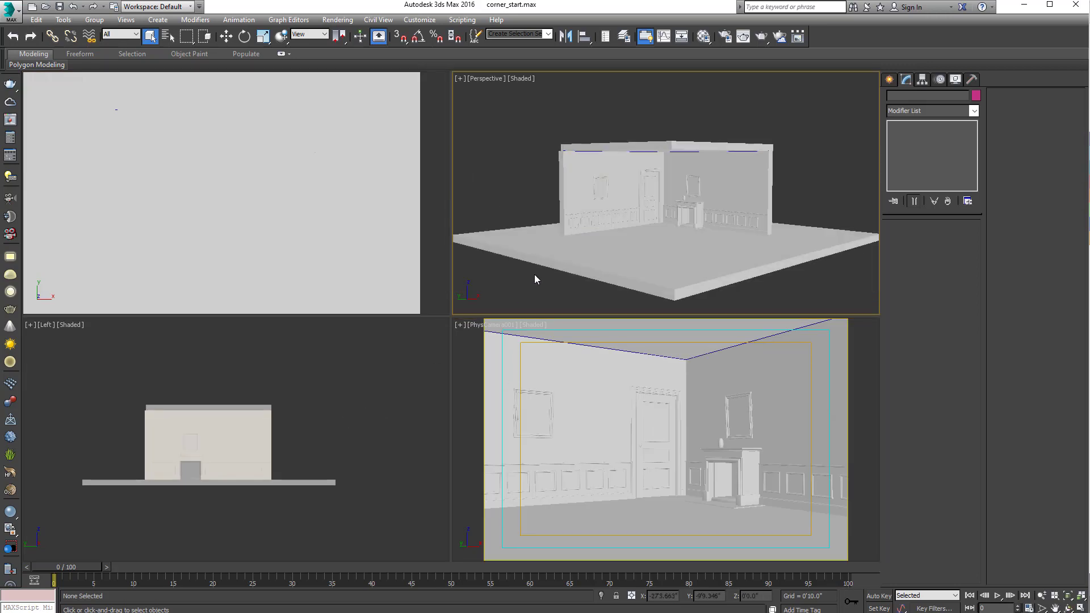
{"action": "key", "text": "f"}
{"action": "key", "text": "alt+w"}
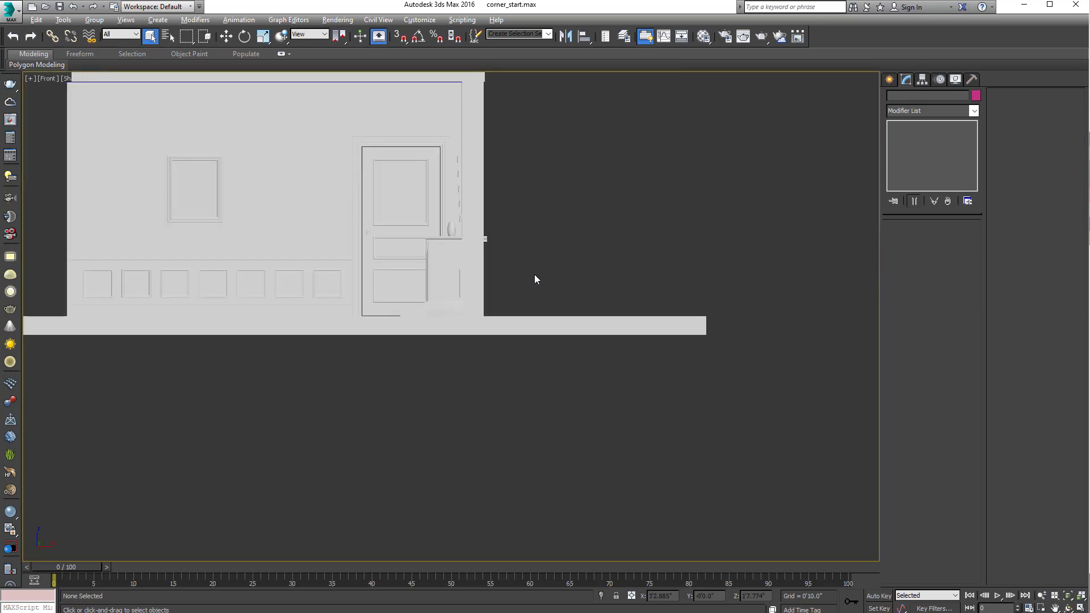
{"action": "middle_click_drag", "start_coordinate": [630, 291], "coordinate": [708, 322]}
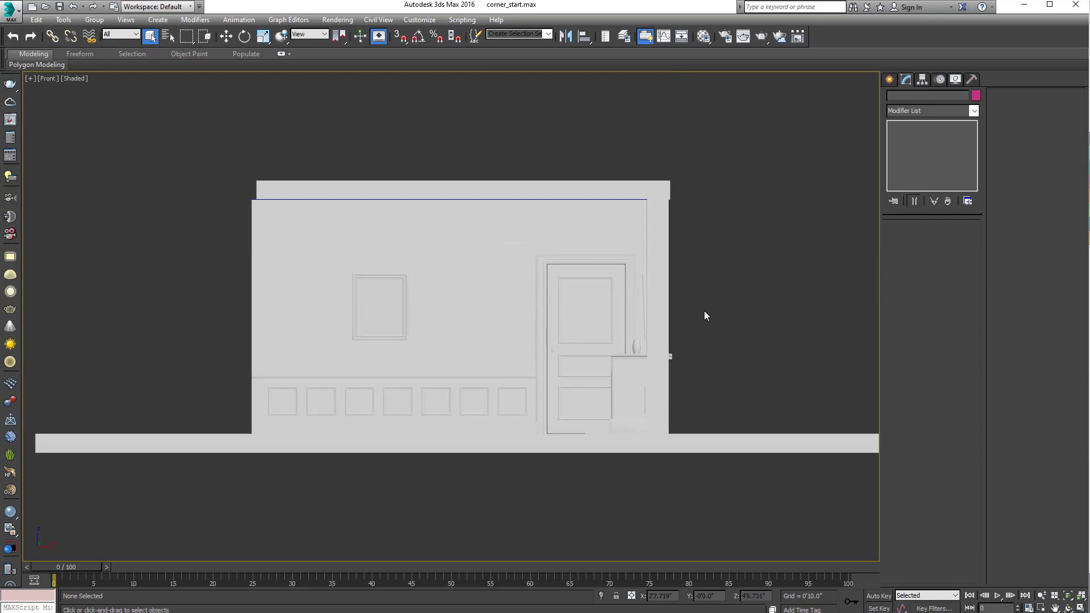
{"action": "key", "text": "z"}
{"action": "key", "text": "l"}
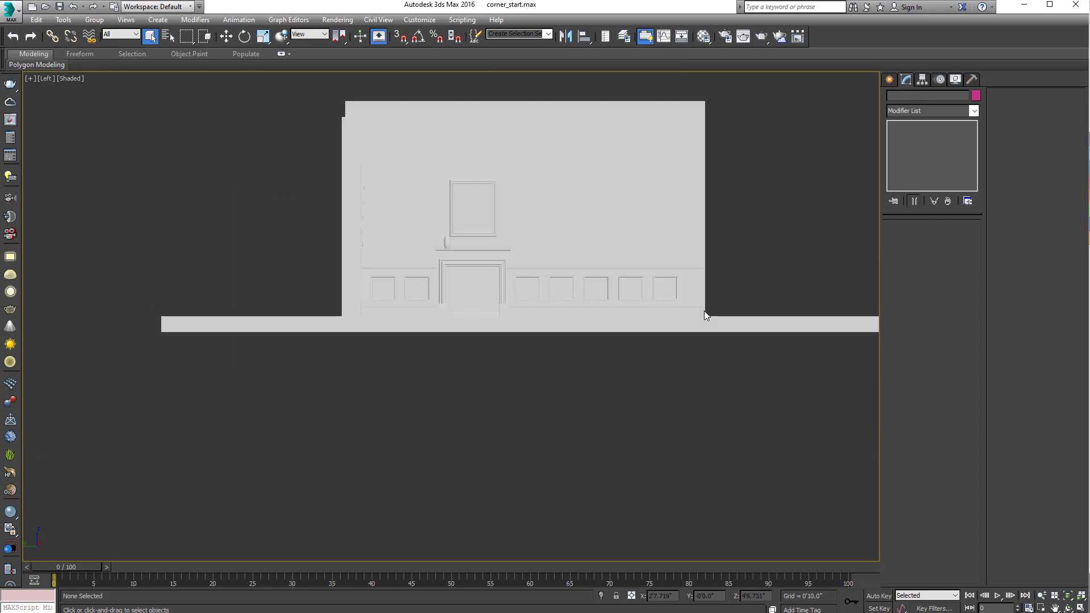
{"action": "key", "text": "F3"}
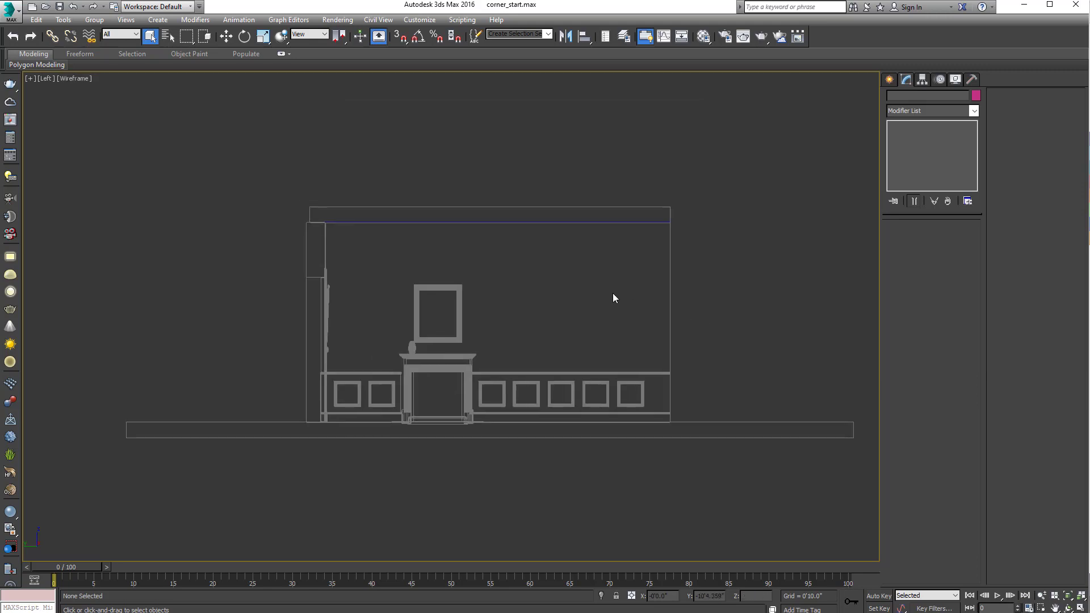
{"action": "scroll", "coordinate": [612, 293], "scroll_direction": "up", "scroll_amount": 6}
{"action": "middle_click_drag", "start_coordinate": [619, 292], "coordinate": [651, 297]}
{"action": "key", "text": "f"}
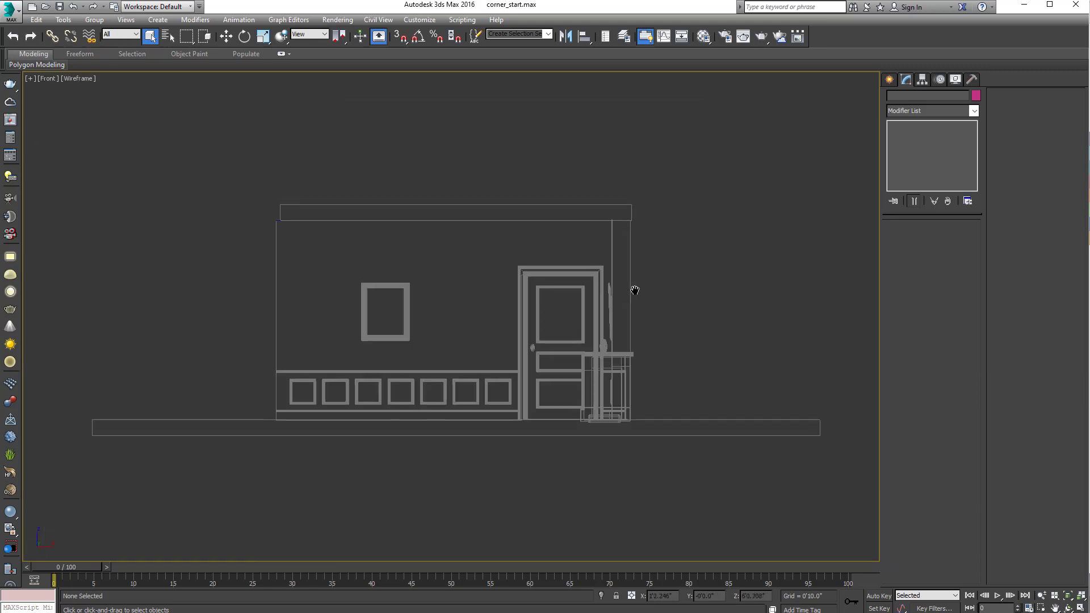
{"action": "scroll", "coordinate": [642, 292], "scroll_direction": "up", "scroll_amount": 5}
{"action": "scroll", "coordinate": [633, 295], "scroll_direction": "up", "scroll_amount": 5}
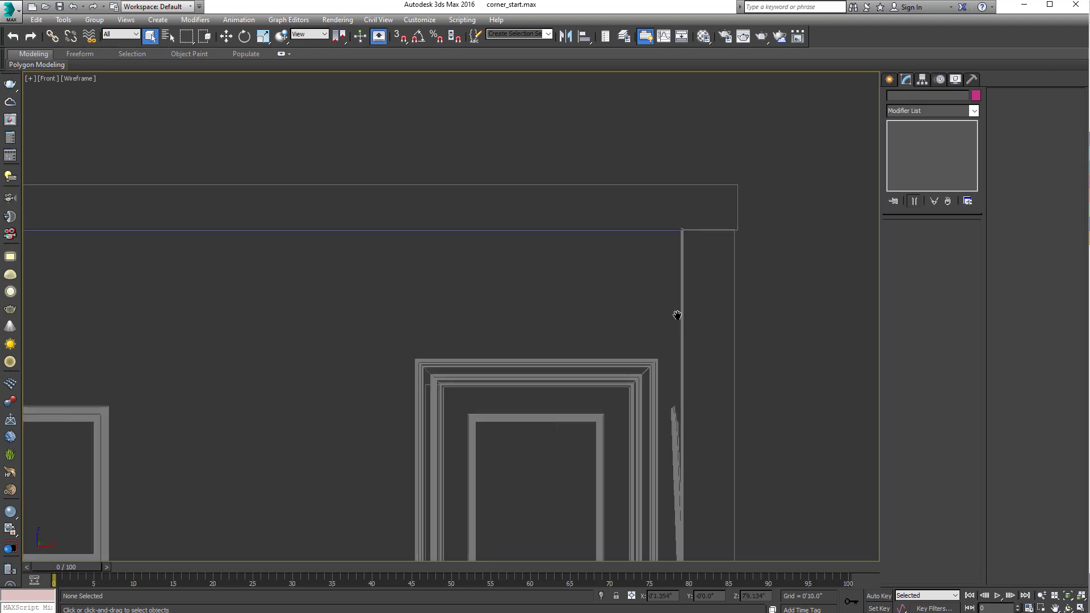
- Draw a rectangle about 1'3" long and 1'6" wide below the ceiling, against the inner face of the fireplace wall
{"action": "left_click", "coordinate": [889, 78]}
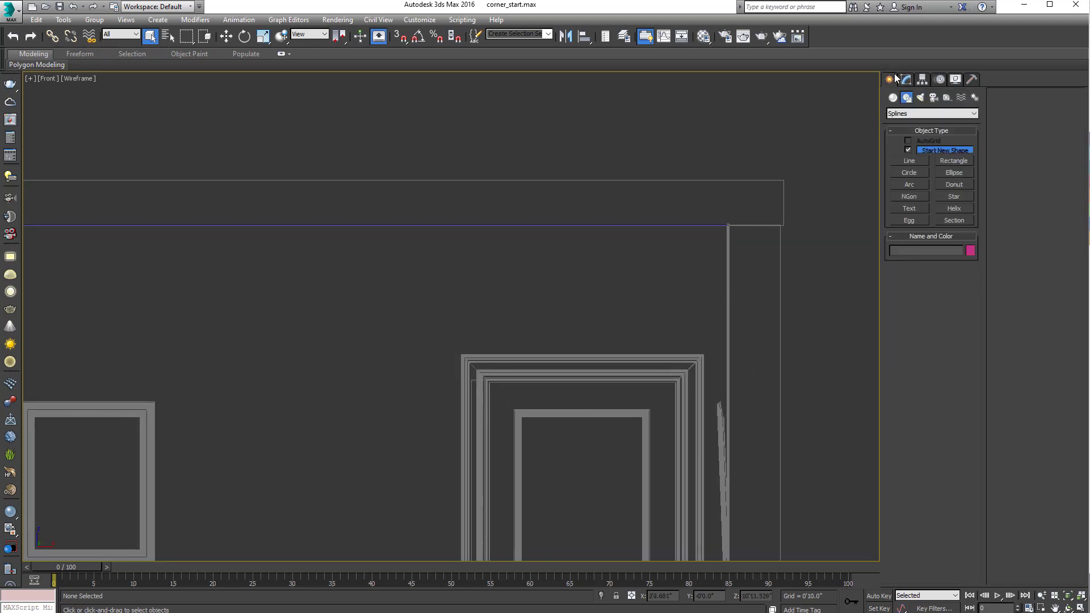
{"action": "left_click", "coordinate": [954, 161]}
{"action": "middle_click_drag", "start_coordinate": [695, 242], "coordinate": [632, 263]}
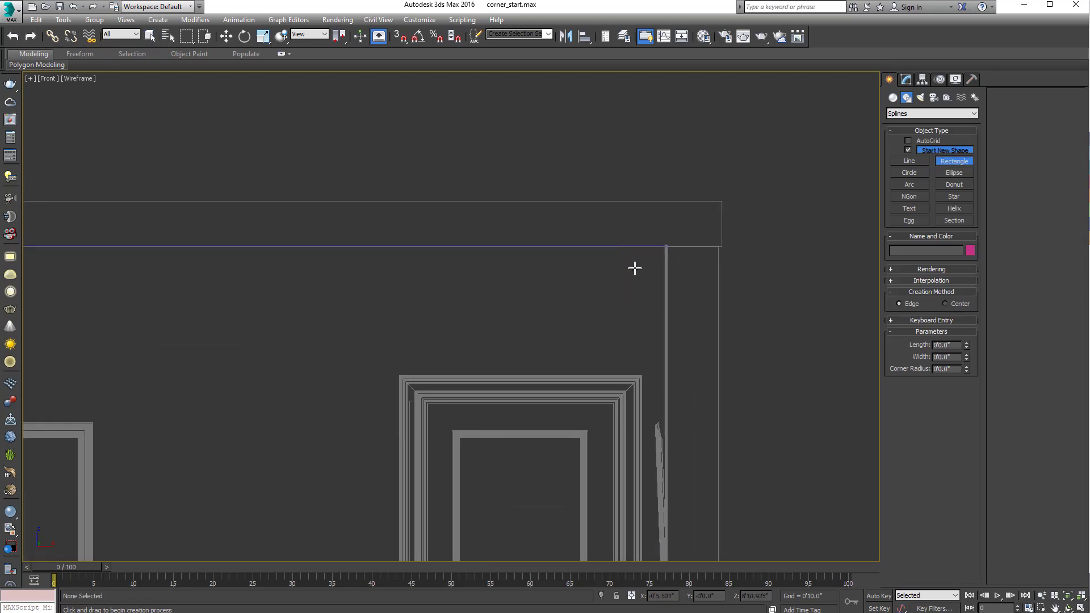
{"action": "left_click_drag", "start_coordinate": [669, 243], "coordinate": [580, 314]}
{"action": "right_click", "coordinate": [576, 314]}
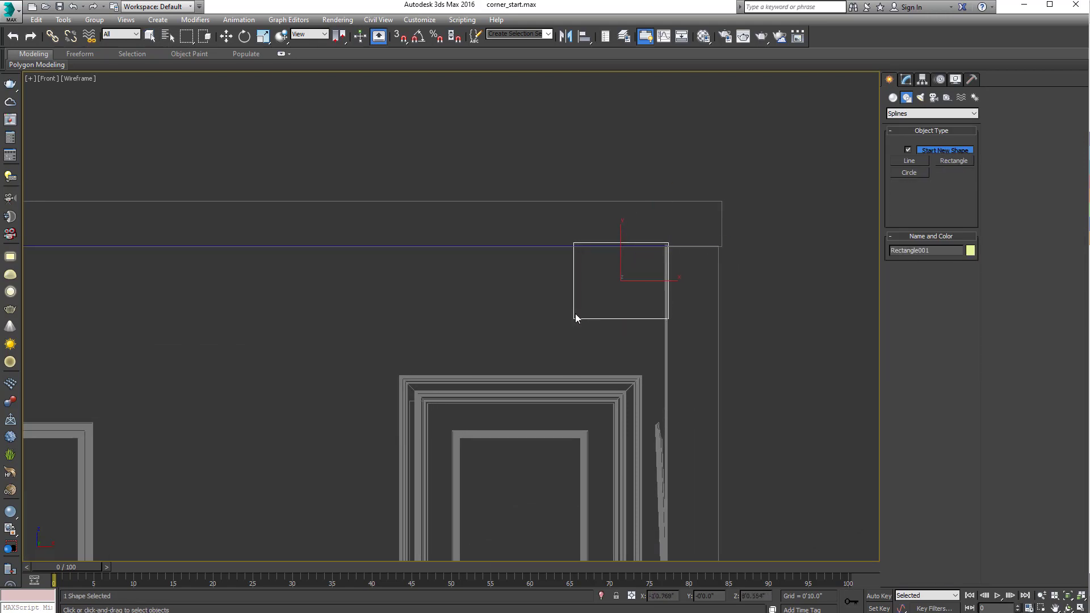
- Set the rectangle's length to 0'8.0" and its width to 0'10.0"
{"action": "middle_click_drag", "start_coordinate": [610, 312], "coordinate": [596, 287]}
{"action": "left_click", "coordinate": [906, 79]}
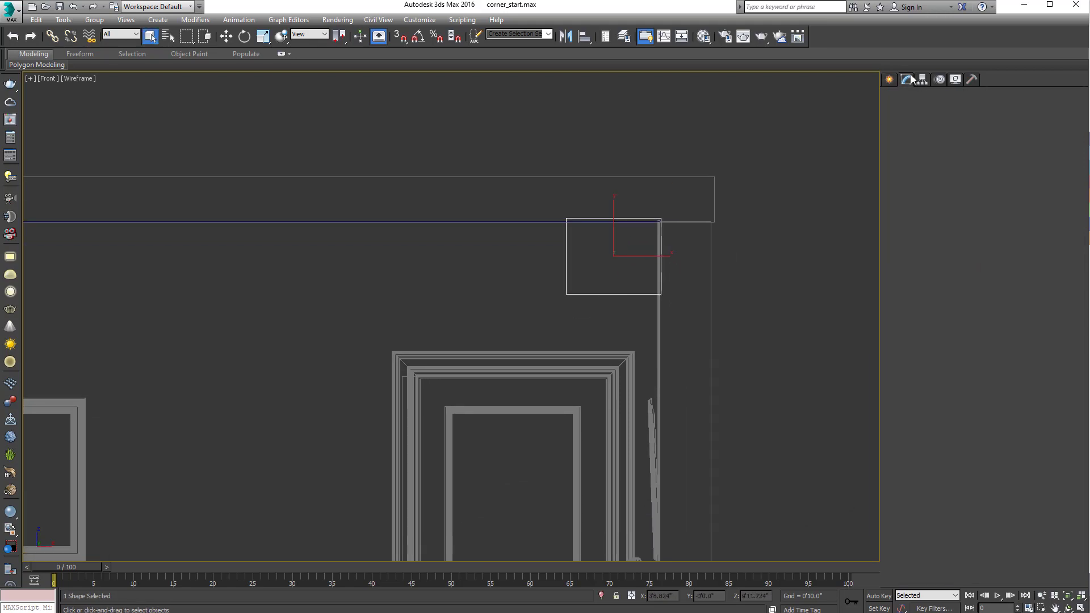
{"action": "scroll", "coordinate": [653, 258], "scroll_direction": "up", "scroll_amount": 2}
{"action": "middle_click_drag", "start_coordinate": [678, 263], "coordinate": [733, 272]}
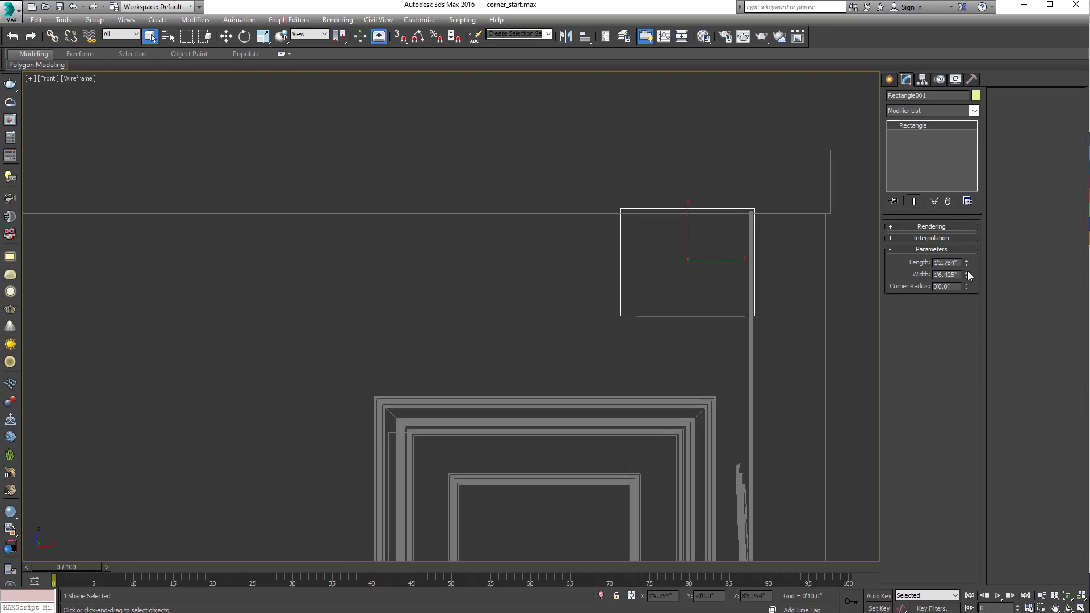
{"action": "left_click_drag", "start_coordinate": [966, 266], "coordinate": [967, 276]}
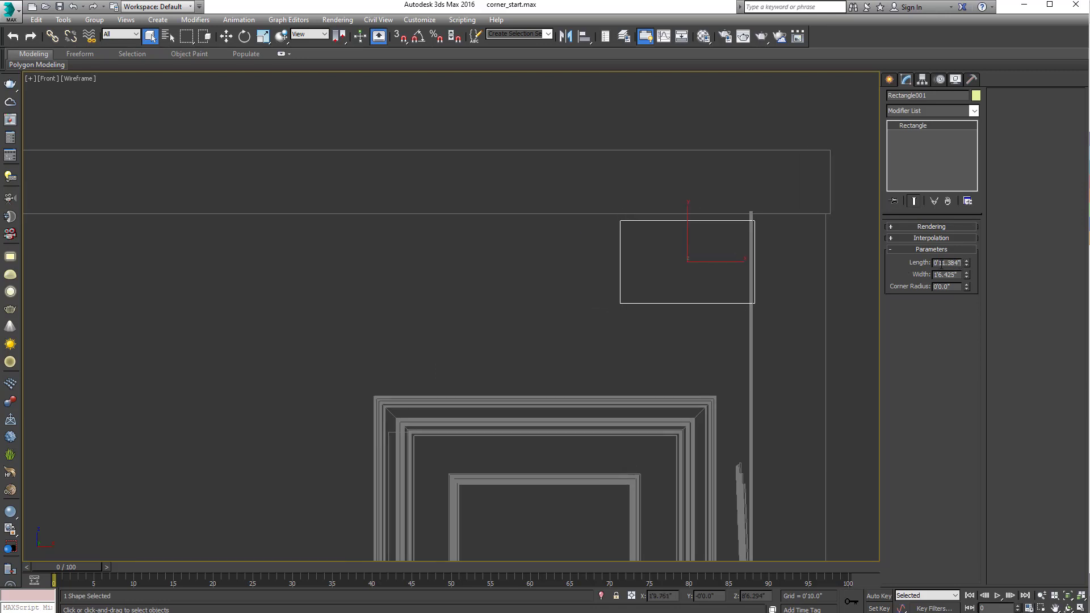
{"action": "left_click", "coordinate": [941, 264]}
{"action": "type", "text": "8"}
{"action": "key", "text": "Return"}
{"action": "key", "text": "Tab"}
{"action": "type", "text": "10"}
{"action": "key", "text": "Return"}
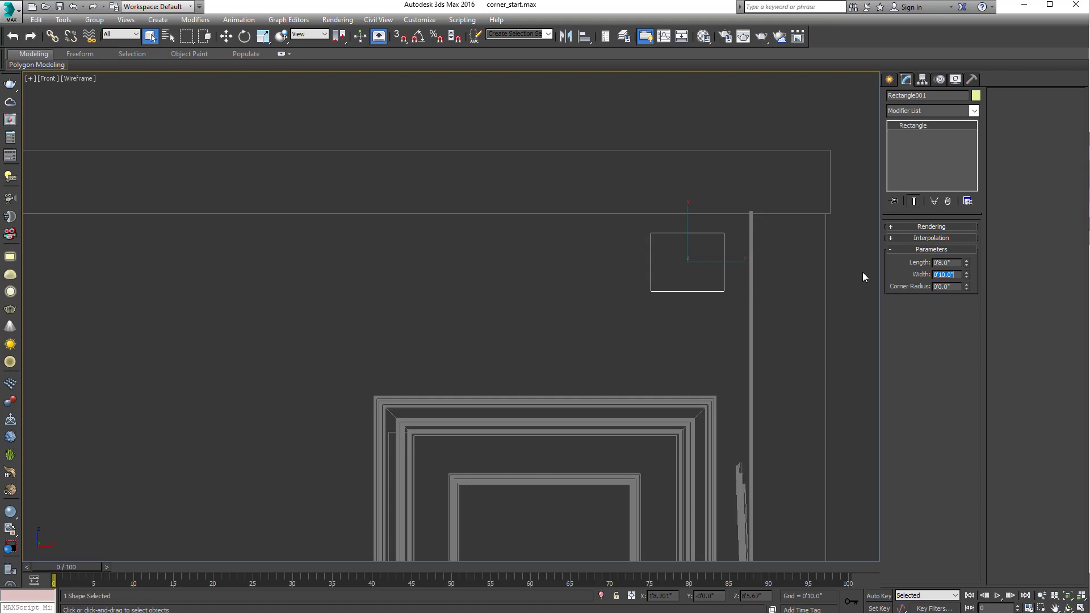
- Move the rectangle into the corner using vertex snapping, aligning its upper edge with the ceiling and its side with the wall's inner face
{"action": "middle_click_drag", "start_coordinate": [556, 289], "coordinate": [481, 334]}
{"action": "key", "text": "w"}
{"action": "middle_click_drag", "start_coordinate": [624, 302], "coordinate": [601, 321]}
{"action": "scroll", "coordinate": [602, 320], "scroll_direction": "up", "scroll_amount": 2}
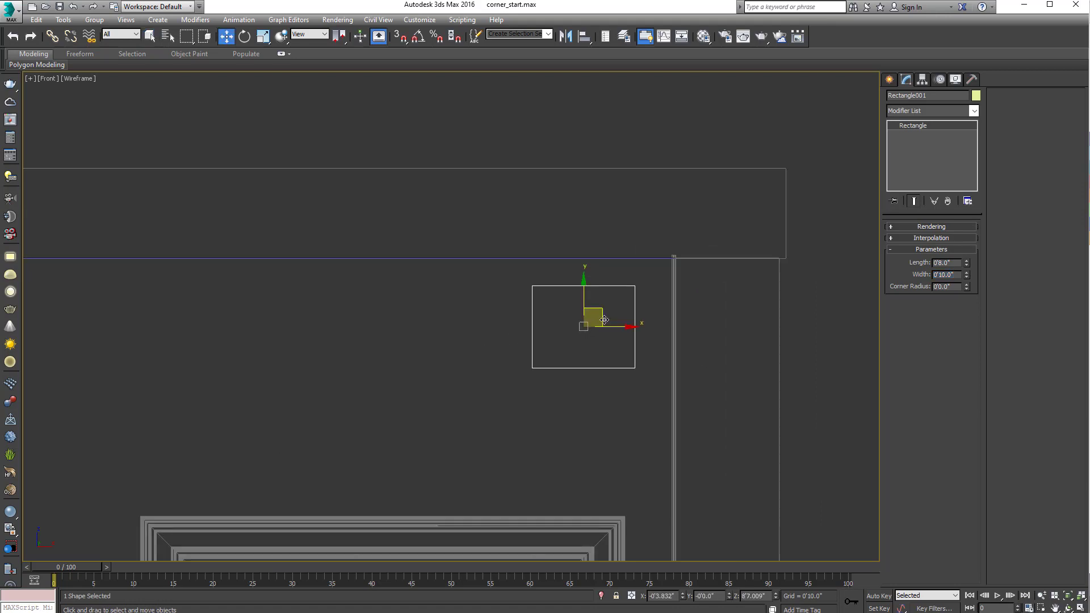
{"action": "left_click_drag", "start_coordinate": [604, 320], "coordinate": [731, 209]}
{"action": "key", "text": "ctrl+z"}
{"action": "scroll", "coordinate": [609, 313], "scroll_direction": "up", "scroll_amount": 3}
{"action": "key", "text": "s"}
{"action": "key", "text": "s"}
{"action": "middle_click_drag", "start_coordinate": [644, 282], "coordinate": [618, 299]}
{"action": "scroll", "coordinate": [614, 300], "scroll_direction": "down", "scroll_amount": 2}
- Convert the rectangle to an editable spline and enter vertex editing
{"action": "right_click", "coordinate": [632, 284]}
{"action": "mouse_move", "coordinate": [672, 393]}
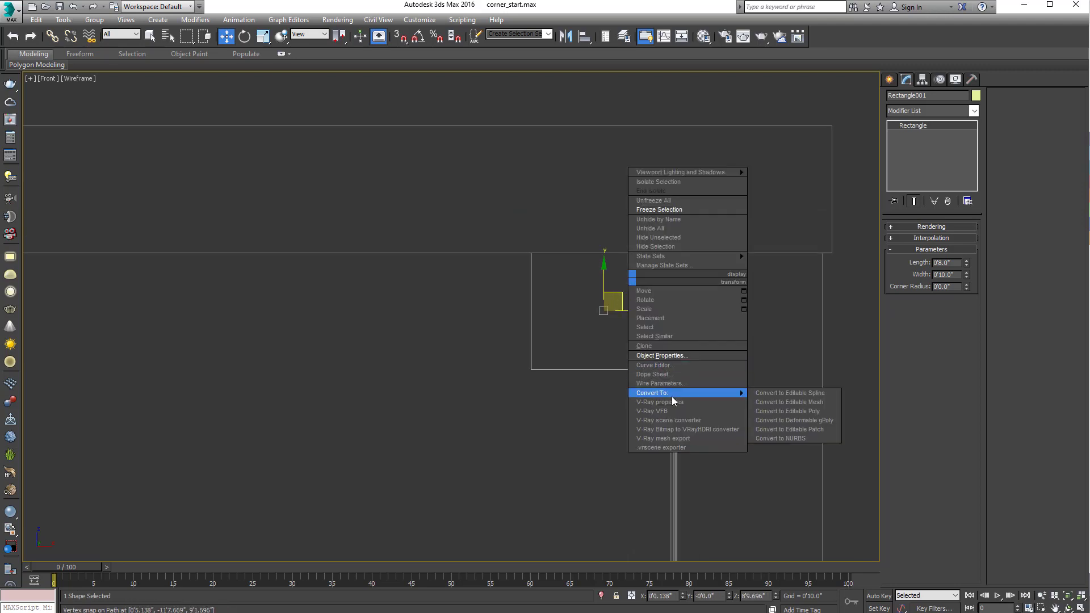
{"action": "left_click", "coordinate": [796, 392]}
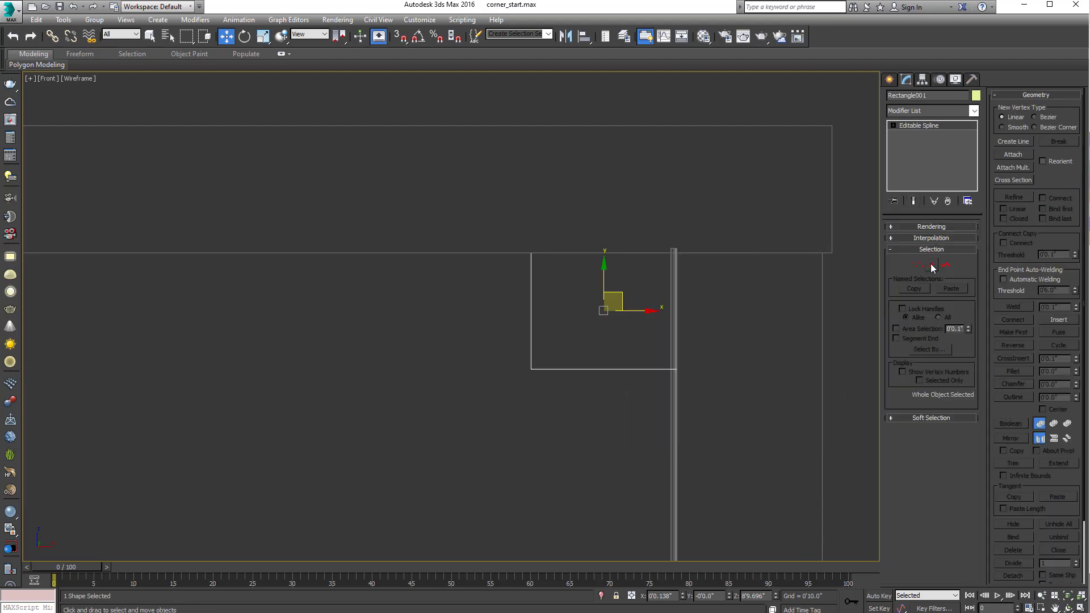
{"action": "left_click", "coordinate": [916, 265]}
- Select all four vertices of the spline and change them to the Corner type
{"action": "scroll", "coordinate": [513, 355], "scroll_direction": "up", "scroll_amount": 3}
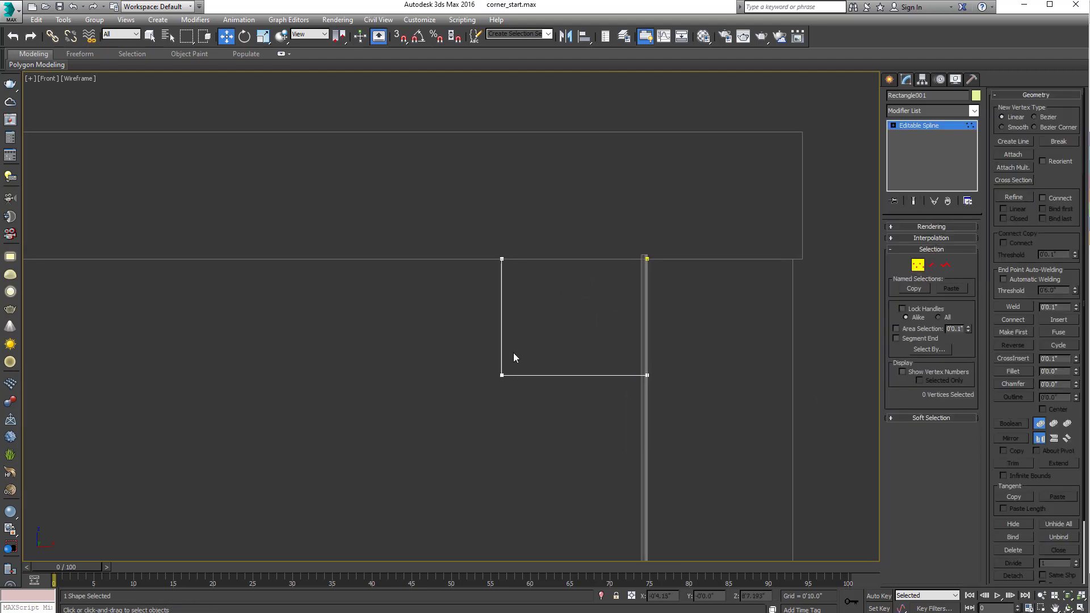
{"action": "left_click_drag", "start_coordinate": [413, 165], "coordinate": [715, 445]}
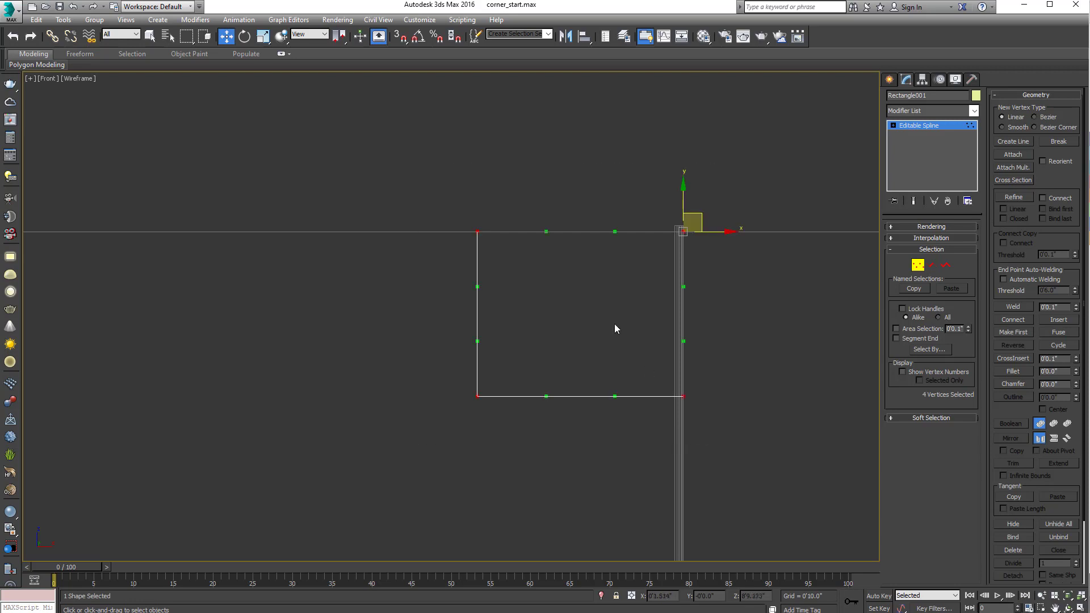
{"action": "right_click", "coordinate": [614, 323]}
{"action": "key", "text": "Escape"}
{"action": "middle_click_drag", "start_coordinate": [573, 291], "coordinate": [564, 299]}
{"action": "right_click", "coordinate": [564, 299]}
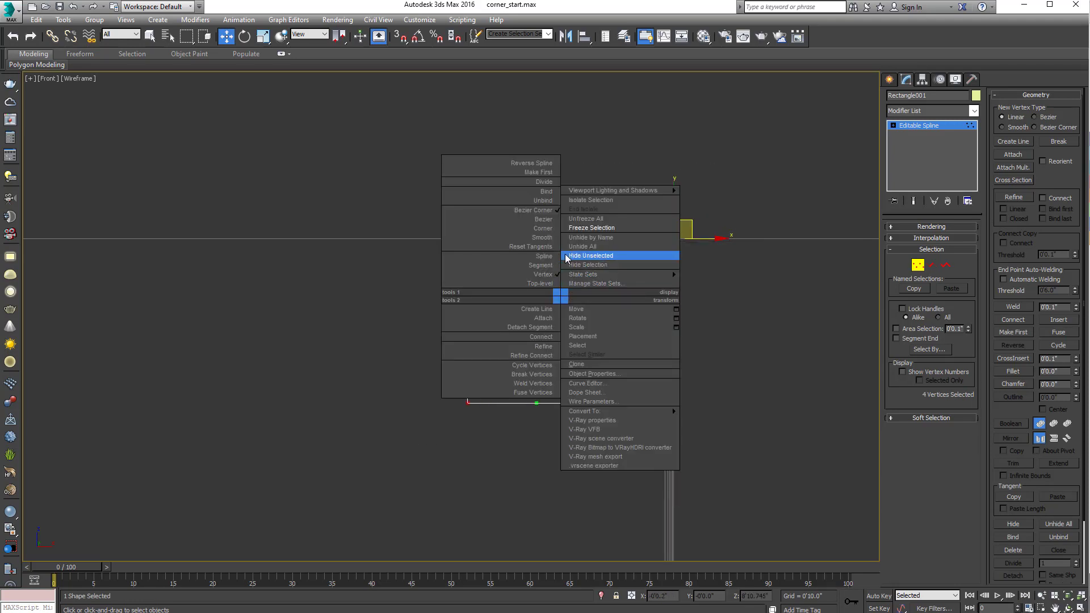
{"action": "left_click", "coordinate": [544, 228]}
- Refine the spline with vertices near the ceiling and wall ends of its outer edges, and move the outer lower corner vertex diagonally inward
{"action": "left_click_drag", "start_coordinate": [522, 335], "coordinate": [447, 432]}
{"action": "middle_click_drag", "start_coordinate": [448, 432], "coordinate": [444, 437]}
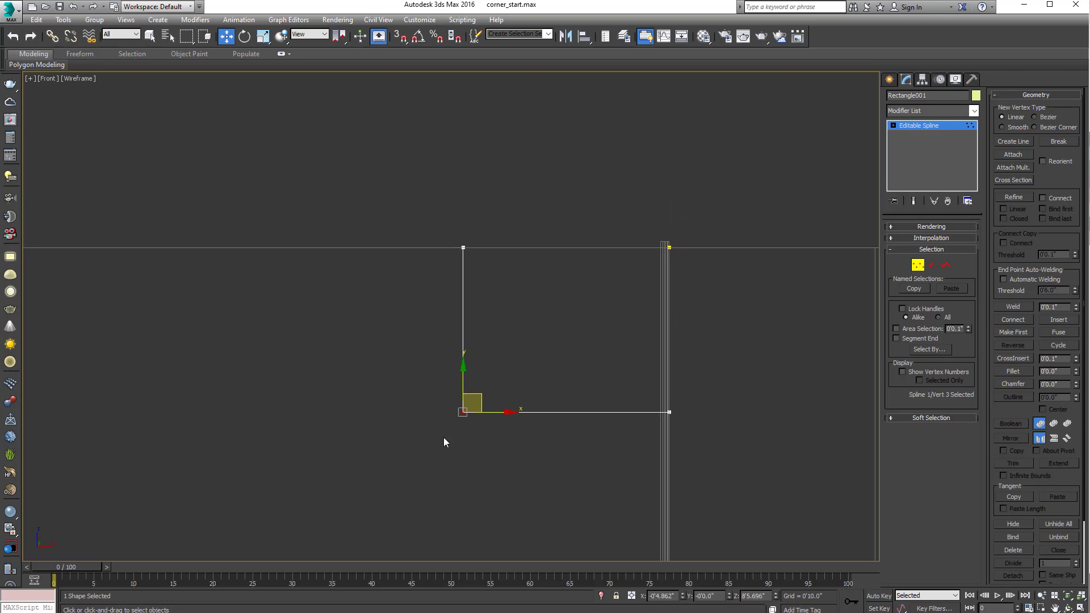
{"action": "key", "text": "q"}
{"action": "scroll", "coordinate": [469, 338], "scroll_direction": "up", "scroll_amount": 3}
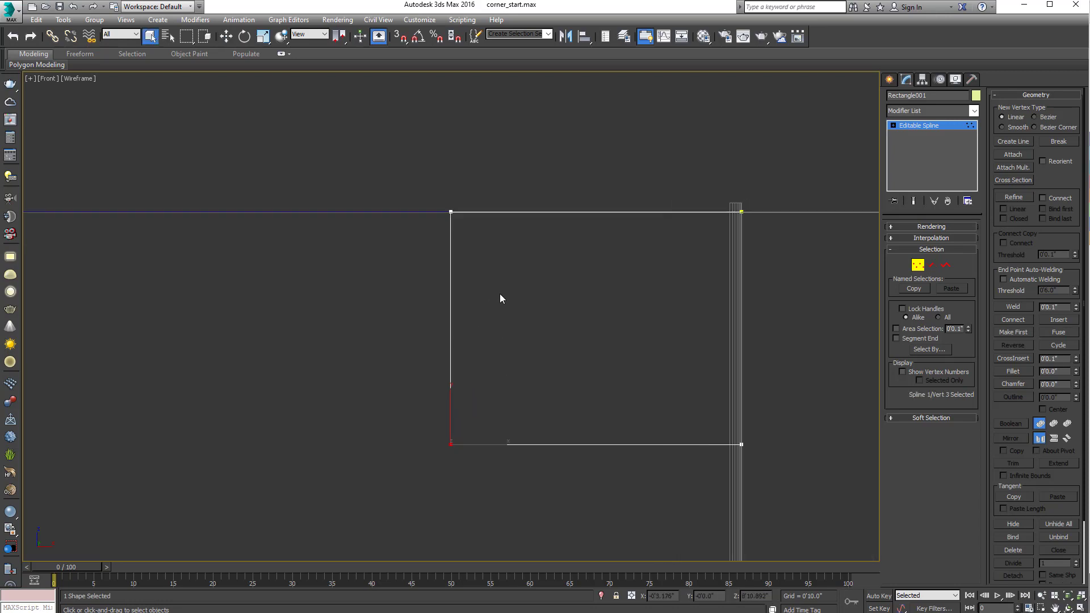
{"action": "right_click", "coordinate": [500, 294]}
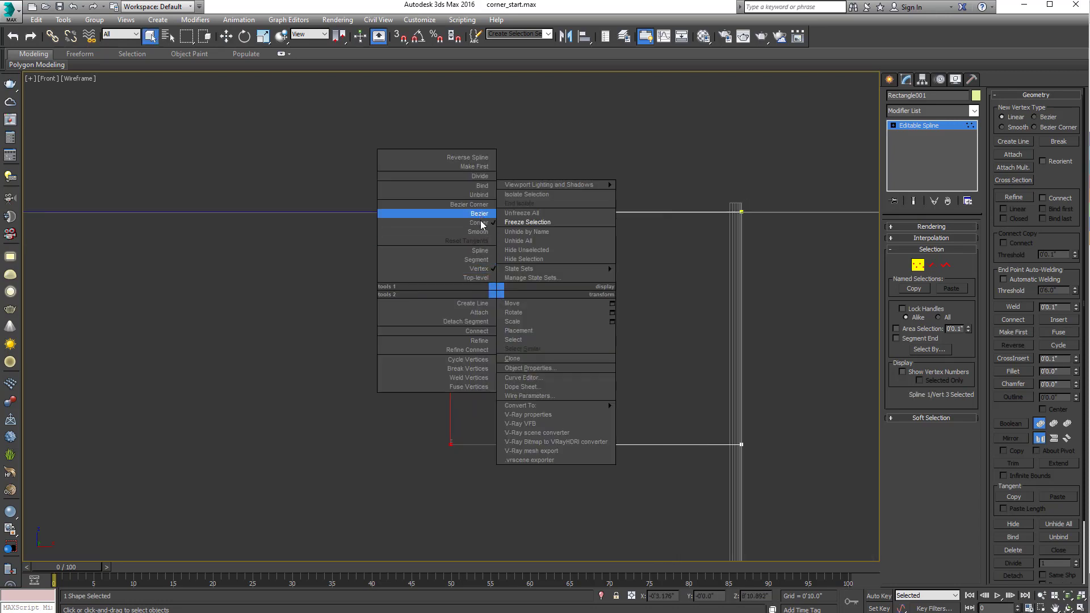
{"action": "left_click", "coordinate": [479, 340]}
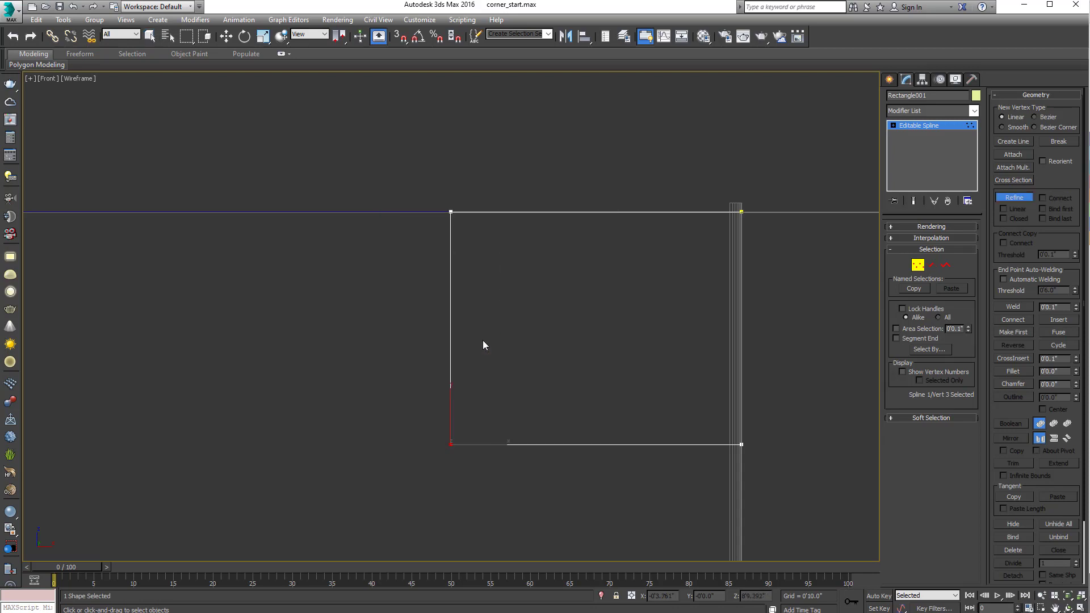
{"action": "middle_click_drag", "start_coordinate": [484, 343], "coordinate": [465, 336]}
{"action": "left_click", "coordinate": [432, 223]}
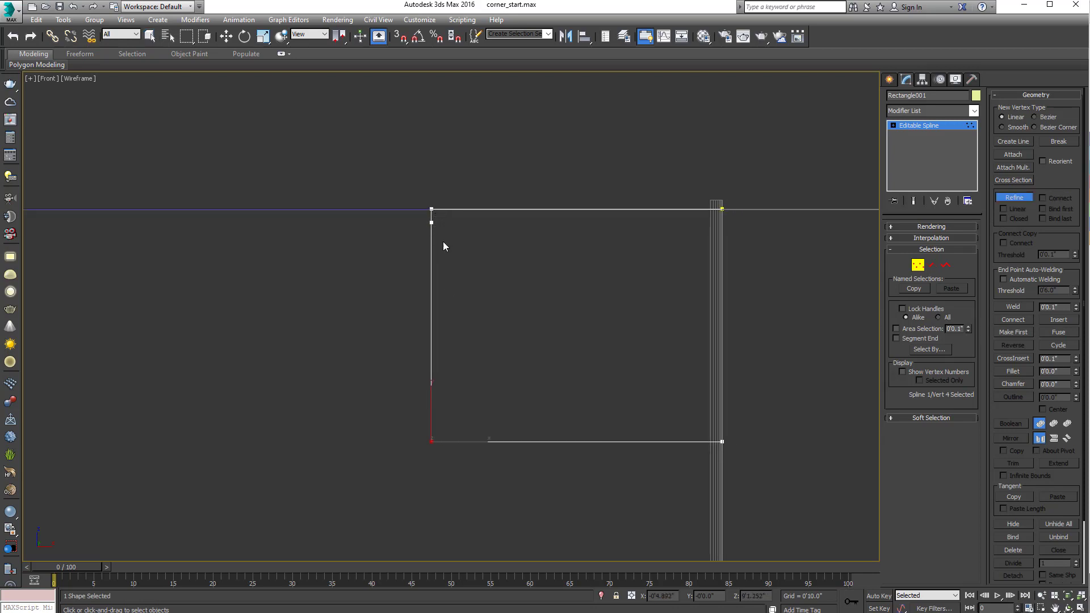
{"action": "left_click", "coordinate": [695, 441]}
{"action": "key", "text": "w"}
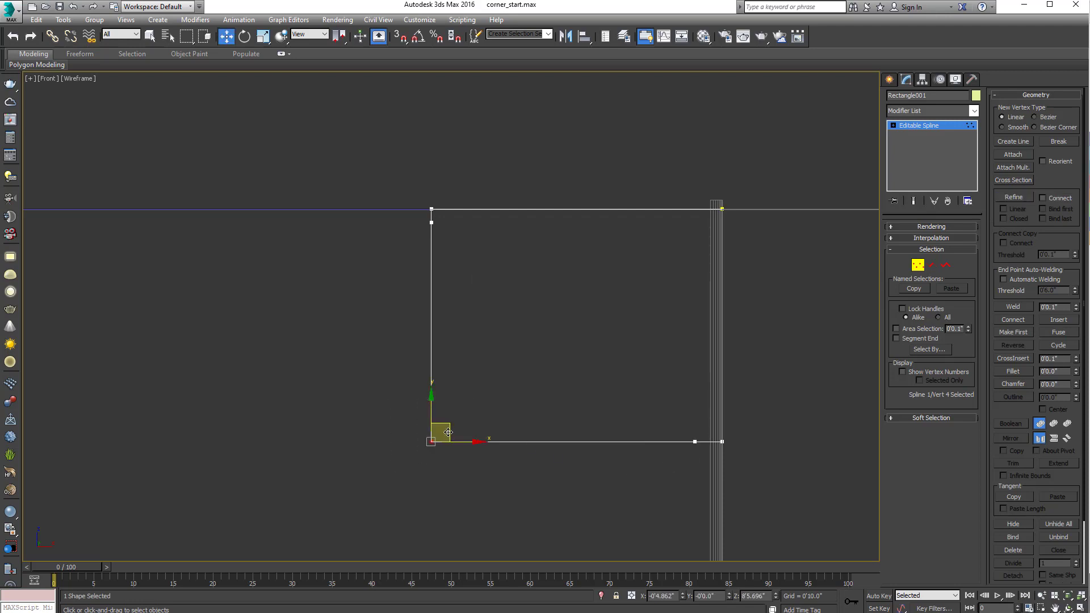
{"action": "left_click_drag", "start_coordinate": [448, 432], "coordinate": [521, 356]}
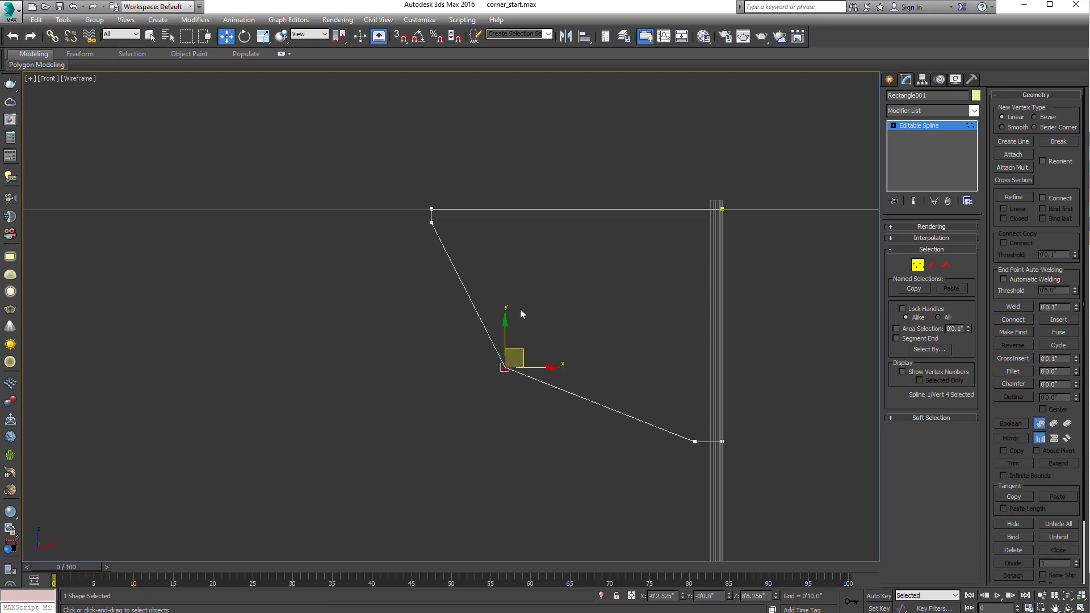
- Add a vertex on the upper slanted edge and move it level with the vertex above to form a small horizontal ledge near the ceiling
{"action": "left_click", "coordinate": [470, 305]}
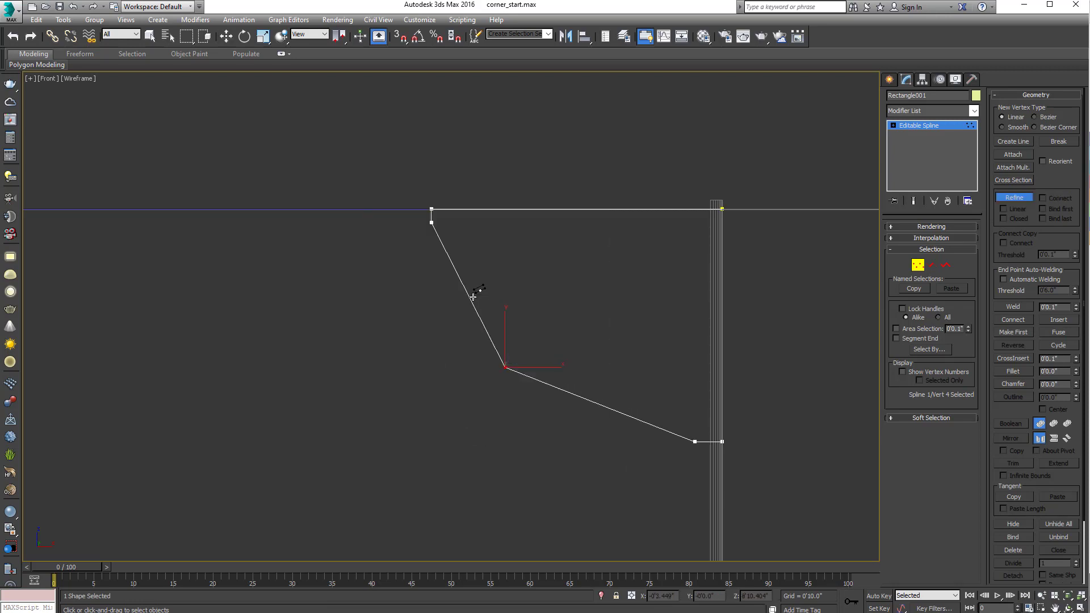
{"action": "left_click", "coordinate": [438, 238]}
{"action": "key", "text": "w"}
{"action": "left_click_drag", "start_coordinate": [433, 253], "coordinate": [471, 222]}
{"action": "key", "text": "s"}
{"action": "key", "text": "s"}
{"action": "left_click", "coordinate": [510, 240]}
{"action": "left_click", "coordinate": [460, 223]}
{"action": "key", "text": "s"}
{"action": "key", "text": "s"}
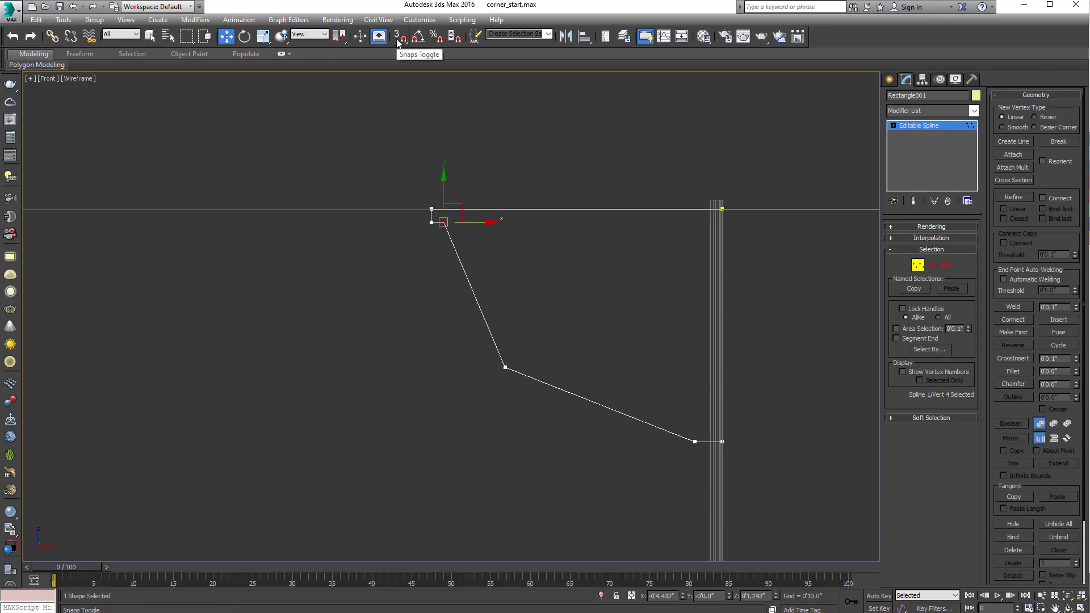
- Switch snapping to 2.5D and move the lower edge's inner vertex slightly toward the wall
{"action": "left_click_drag", "start_coordinate": [397, 42], "coordinate": [400, 79]}
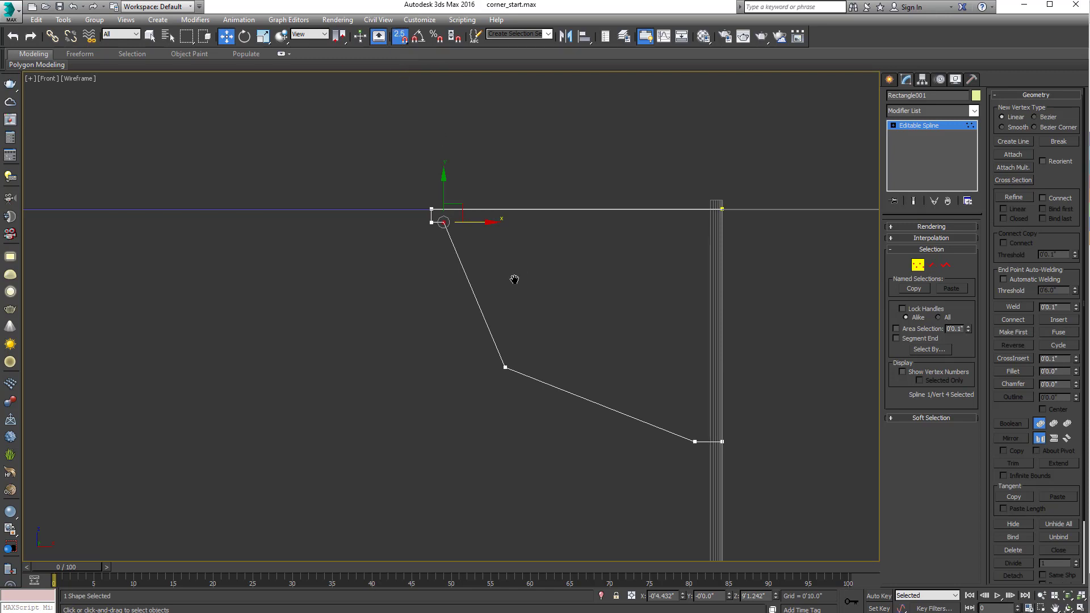
{"action": "middle_click_drag", "start_coordinate": [513, 280], "coordinate": [498, 309]}
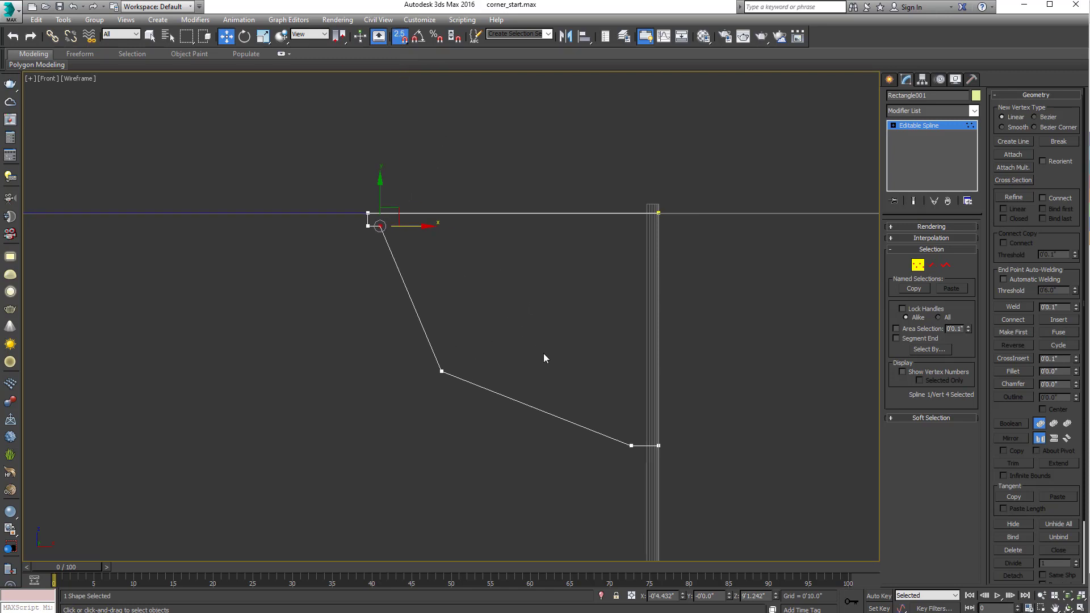
{"action": "left_click_drag", "start_coordinate": [630, 456], "coordinate": [635, 455]}
{"action": "middle_click_drag", "start_coordinate": [634, 453], "coordinate": [660, 432]}
{"action": "scroll", "coordinate": [659, 432], "scroll_direction": "up", "scroll_amount": 2}
{"action": "key", "text": "s"}
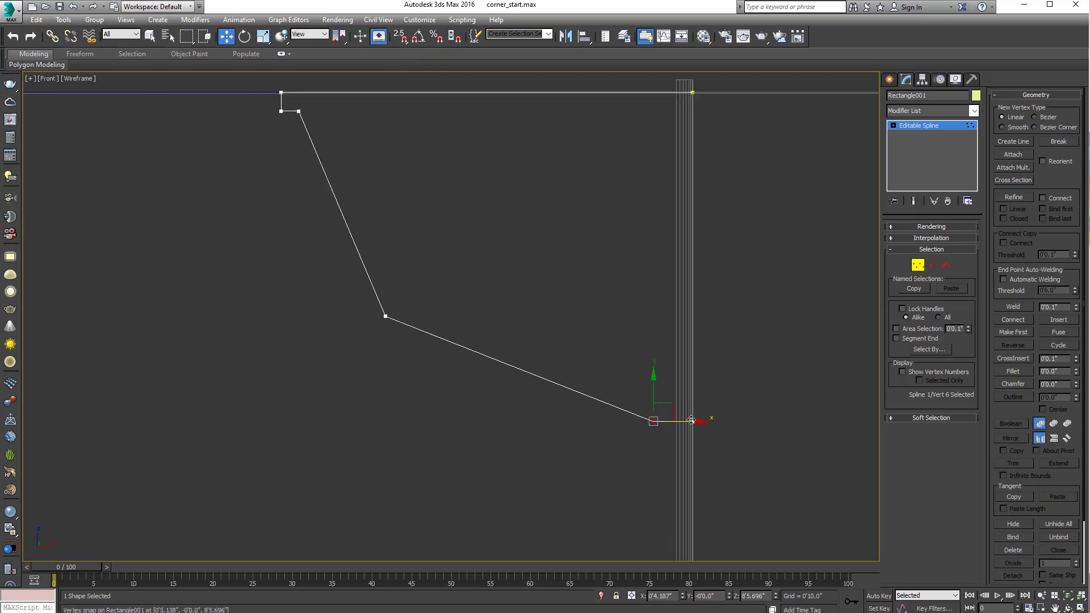
{"action": "left_click_drag", "start_coordinate": [691, 420], "coordinate": [695, 420]}
{"action": "middle_click_drag", "start_coordinate": [518, 348], "coordinate": [538, 428]}
- Refine the lower slanted edge near the wall and align the new vertex directly above the one below to form a small vertical step
{"action": "right_click", "coordinate": [601, 451]}
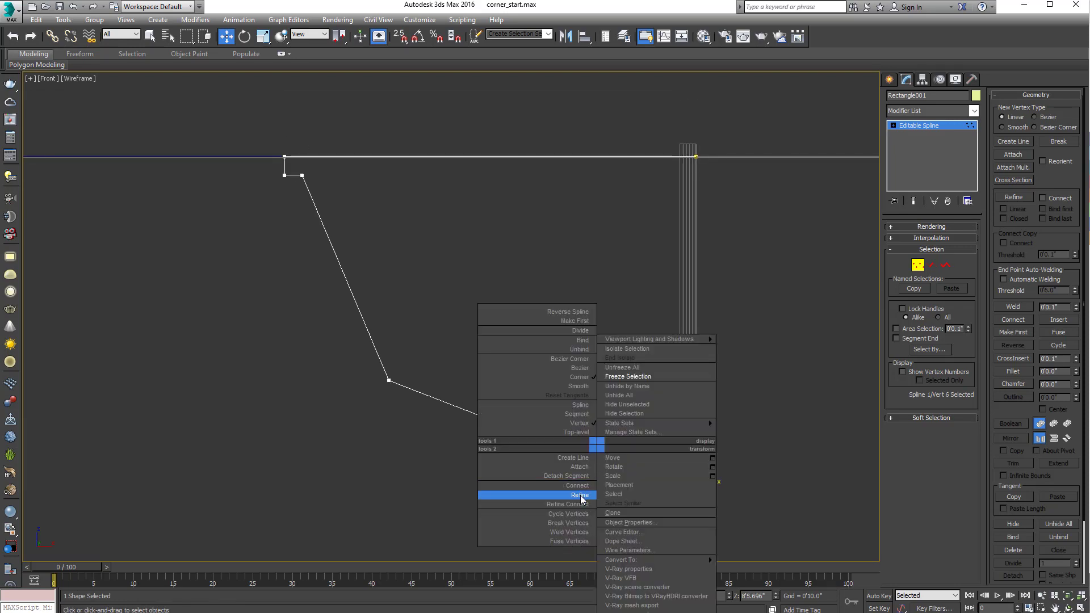
{"action": "left_click", "coordinate": [584, 496]}
{"action": "left_click", "coordinate": [643, 479]}
{"action": "key", "text": "w"}
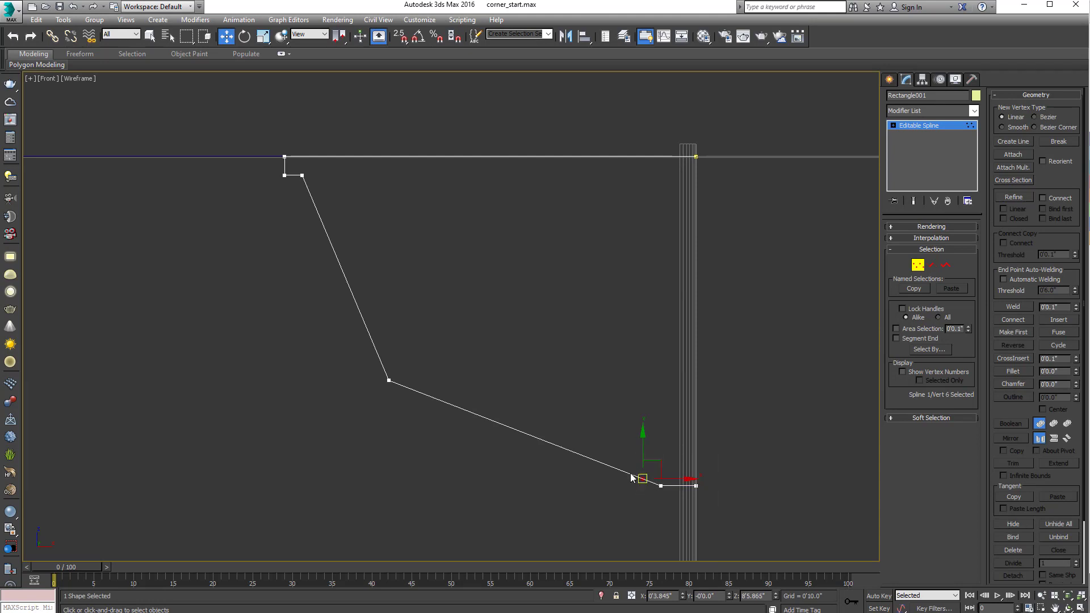
{"action": "middle_click_drag", "start_coordinate": [658, 461], "coordinate": [623, 451]}
{"action": "key", "text": "s"}
{"action": "left_click_drag", "start_coordinate": [623, 450], "coordinate": [627, 430]}
{"action": "key", "text": "s"}
- Add a vertex on the upper slanted edge and move it horizontally inward until it is nearly above the profile's middle corner vertex
{"action": "middle_click_drag", "start_coordinate": [520, 394], "coordinate": [507, 404]}
{"action": "middle_click_drag", "start_coordinate": [403, 355], "coordinate": [391, 369]}
{"action": "left_click_drag", "start_coordinate": [366, 366], "coordinate": [291, 430]}
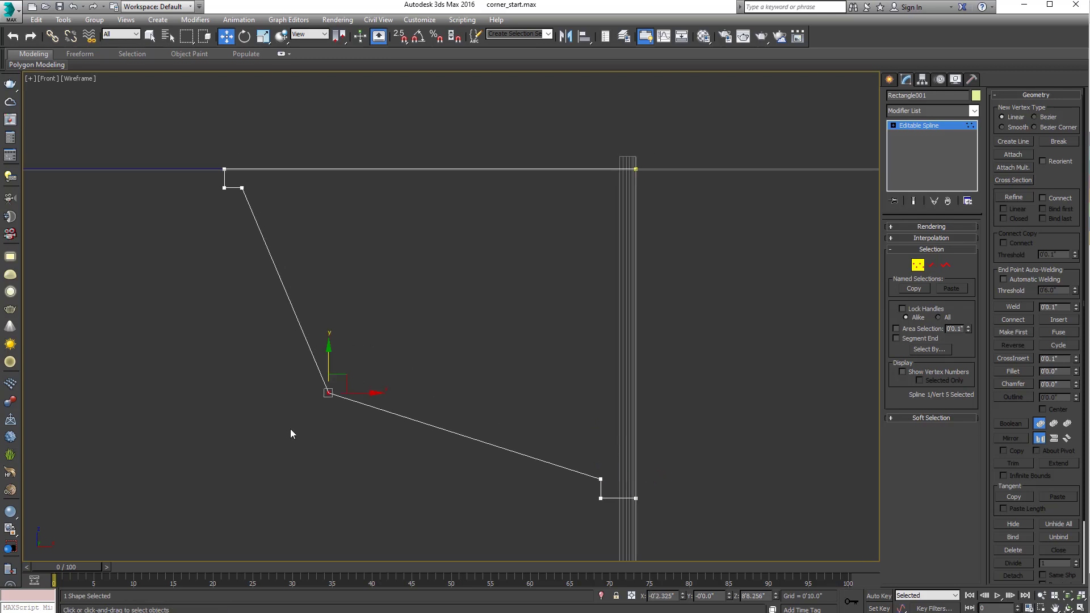
{"action": "middle_click_drag", "start_coordinate": [348, 372], "coordinate": [367, 370]}
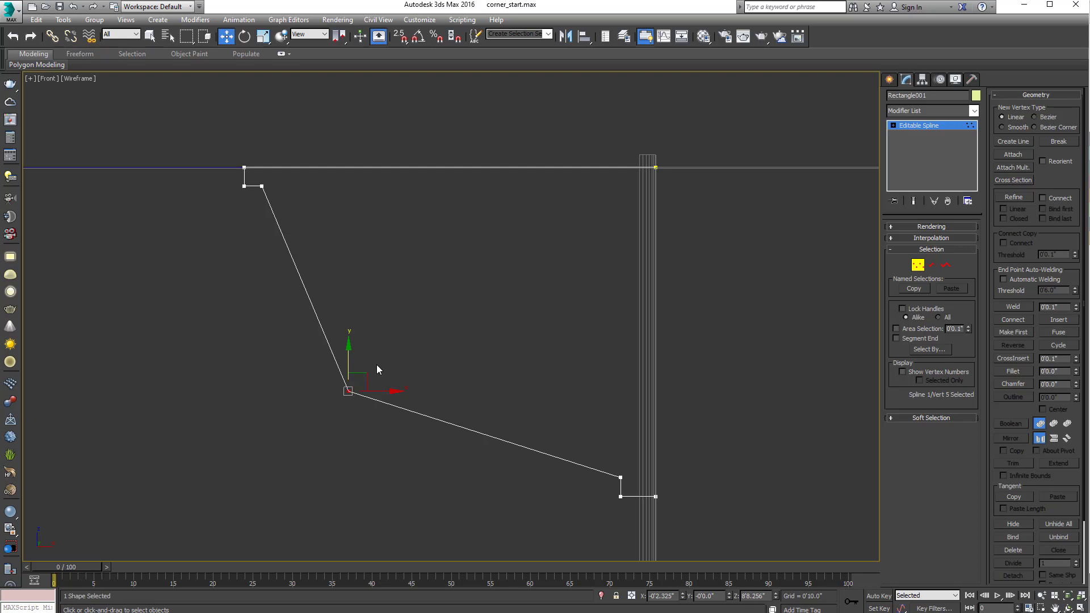
{"action": "middle_click_drag", "start_coordinate": [238, 274], "coordinate": [279, 333]}
{"action": "scroll", "coordinate": [306, 306], "scroll_direction": "up", "scroll_amount": 3}
{"action": "right_click", "coordinate": [383, 293]}
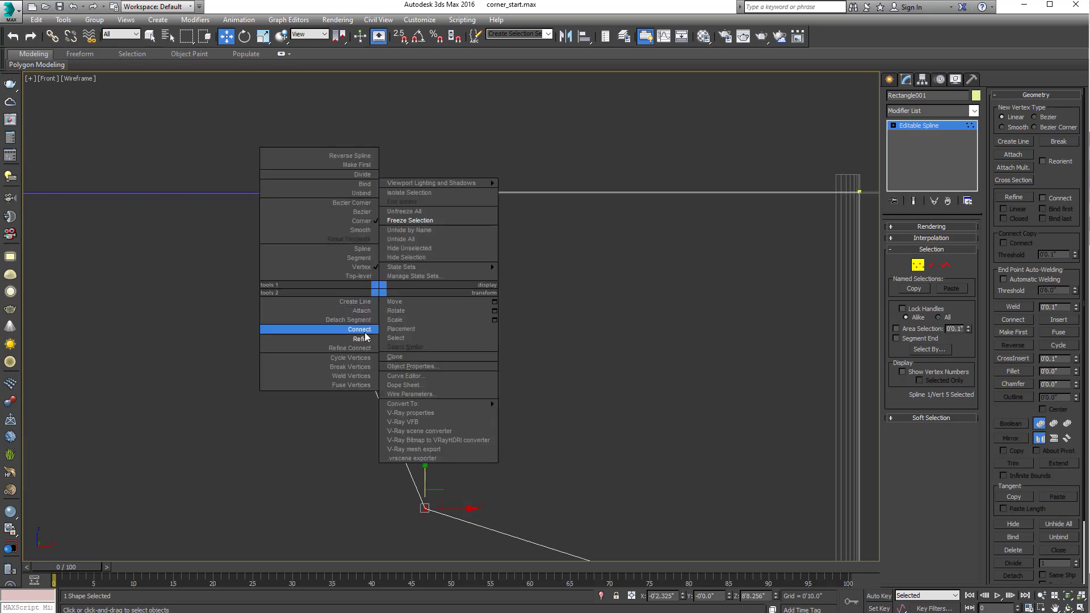
{"action": "left_click", "coordinate": [358, 337]}
{"action": "left_click", "coordinate": [350, 327]}
{"action": "key", "text": "w"}
{"action": "left_click_drag", "start_coordinate": [379, 309], "coordinate": [315, 354]}
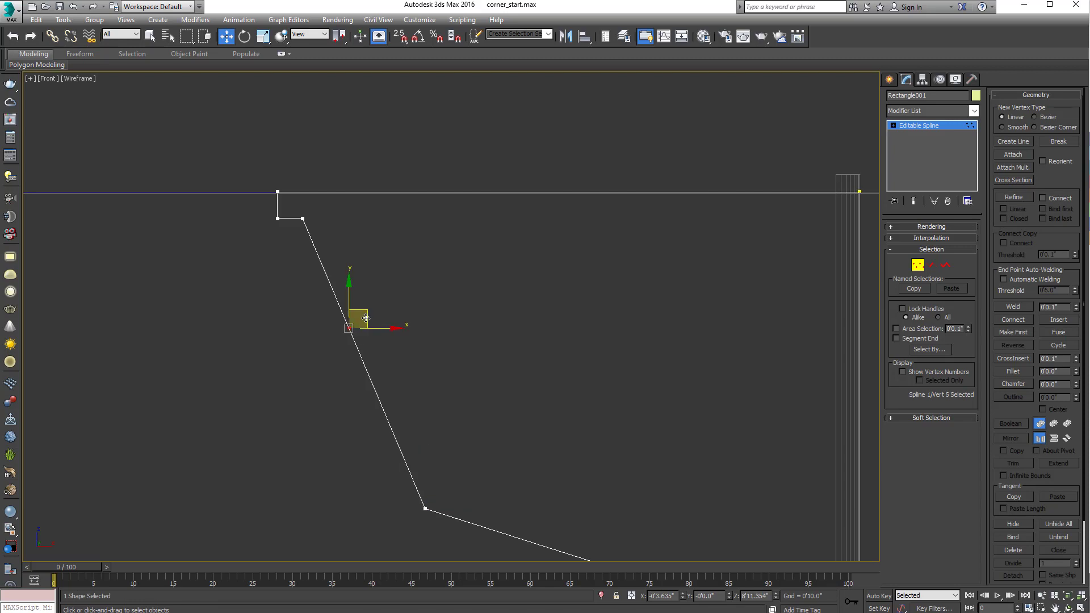
{"action": "left_click_drag", "start_coordinate": [382, 329], "coordinate": [467, 319]}
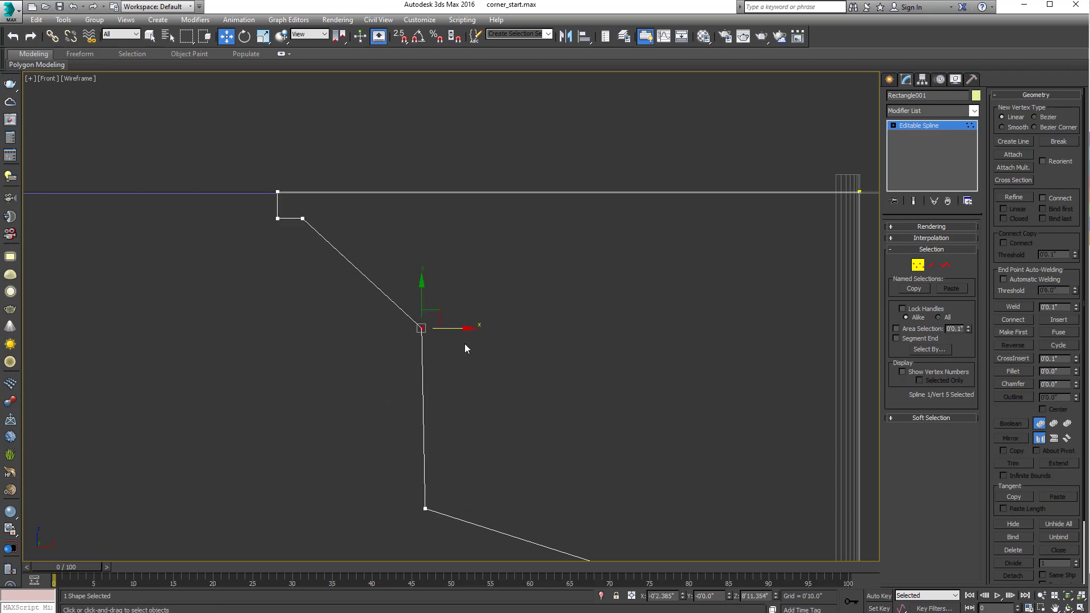
- Change the profile's middle corner vertex to Bezier and adjust its lower tangent handle
{"action": "scroll", "coordinate": [467, 318], "scroll_direction": "down", "scroll_amount": 2}
{"action": "middle_click_drag", "start_coordinate": [448, 299], "coordinate": [395, 325]}
{"action": "left_click_drag", "start_coordinate": [390, 333], "coordinate": [309, 393]}
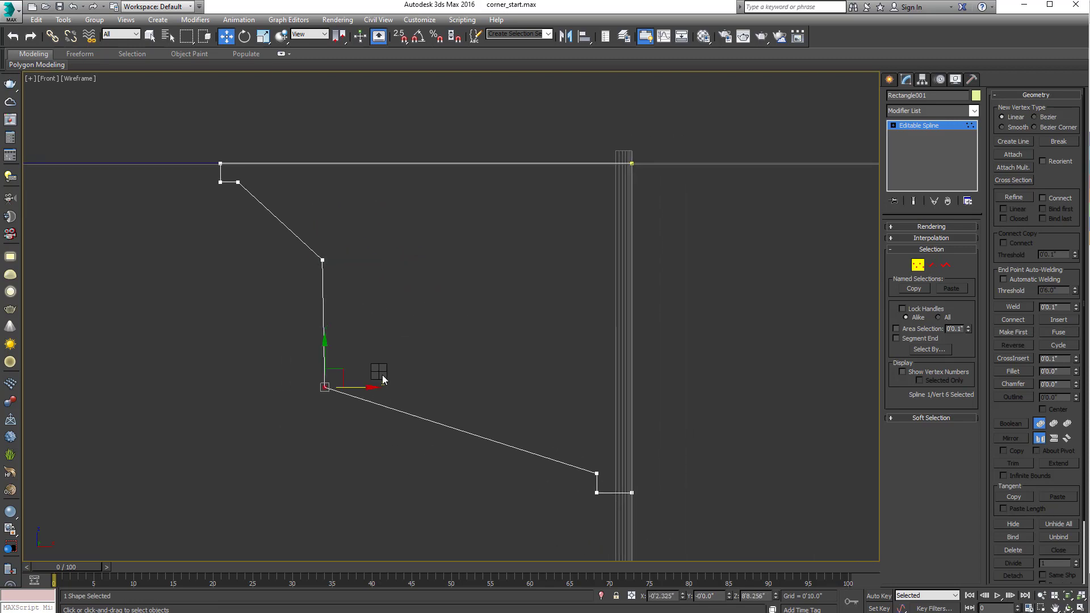
{"action": "right_click", "coordinate": [379, 371]}
{"action": "left_click", "coordinate": [365, 295]}
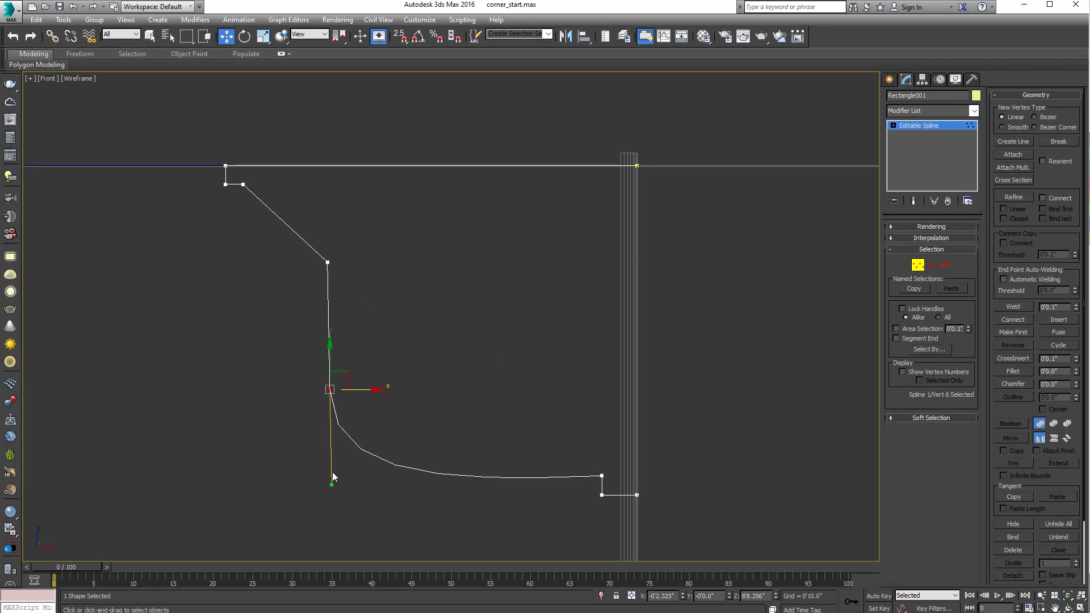
{"action": "left_click_drag", "start_coordinate": [329, 483], "coordinate": [380, 482]}
- Reset the Bezier vertex's tangents, move the vertex down toward the wall, and adjust its handles into a smooth rounded curve
{"action": "right_click", "coordinate": [379, 420]}
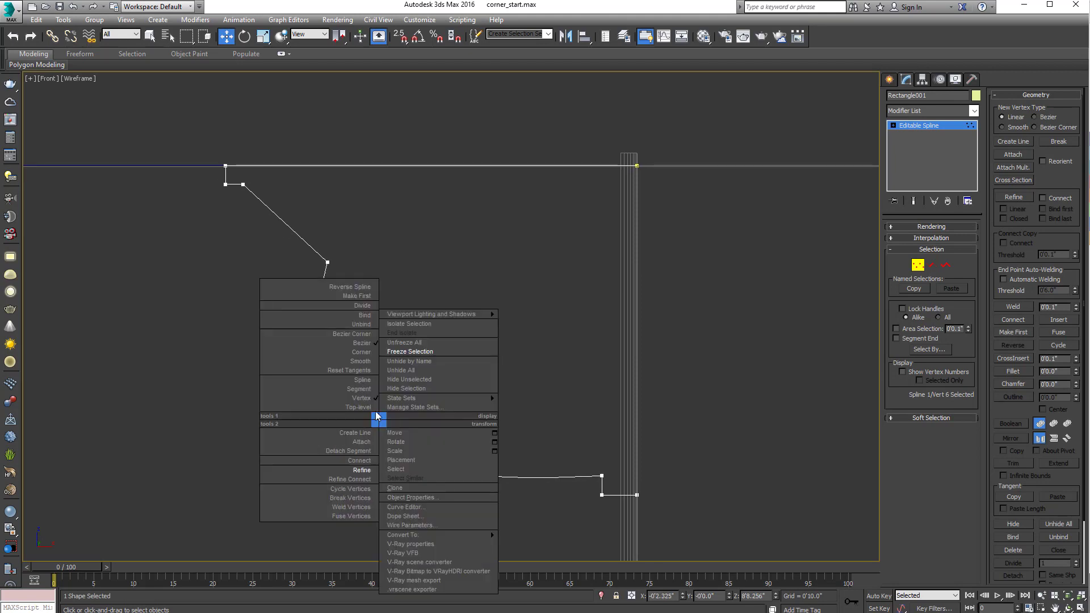
{"action": "left_click", "coordinate": [361, 372]}
{"action": "left_click_drag", "start_coordinate": [349, 377], "coordinate": [405, 395]}
{"action": "mouse_move", "coordinate": [432, 444]}
{"action": "left_mouse_down"}
{"action": "mouse_move", "coordinate": [425, 452]}
{"action": "mouse_move", "coordinate": [448, 457]}
{"action": "left_mouse_up"}
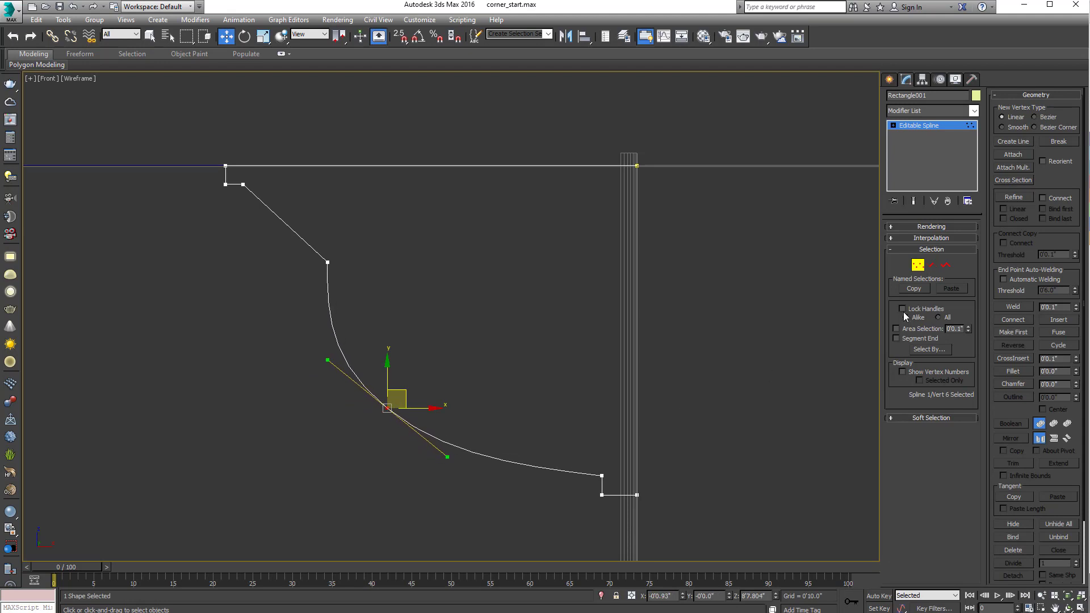
{"action": "left_click", "coordinate": [914, 238]}
{"action": "left_click", "coordinate": [921, 239]}
{"action": "left_click_drag", "start_coordinate": [400, 388], "coordinate": [398, 397]}
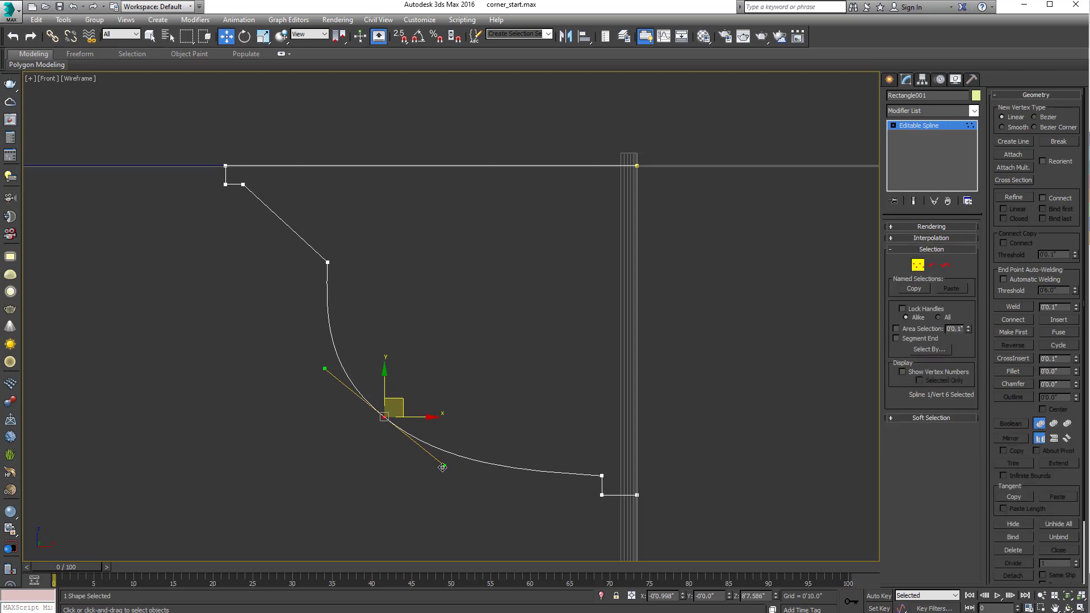
{"action": "left_click_drag", "start_coordinate": [443, 467], "coordinate": [446, 477]}
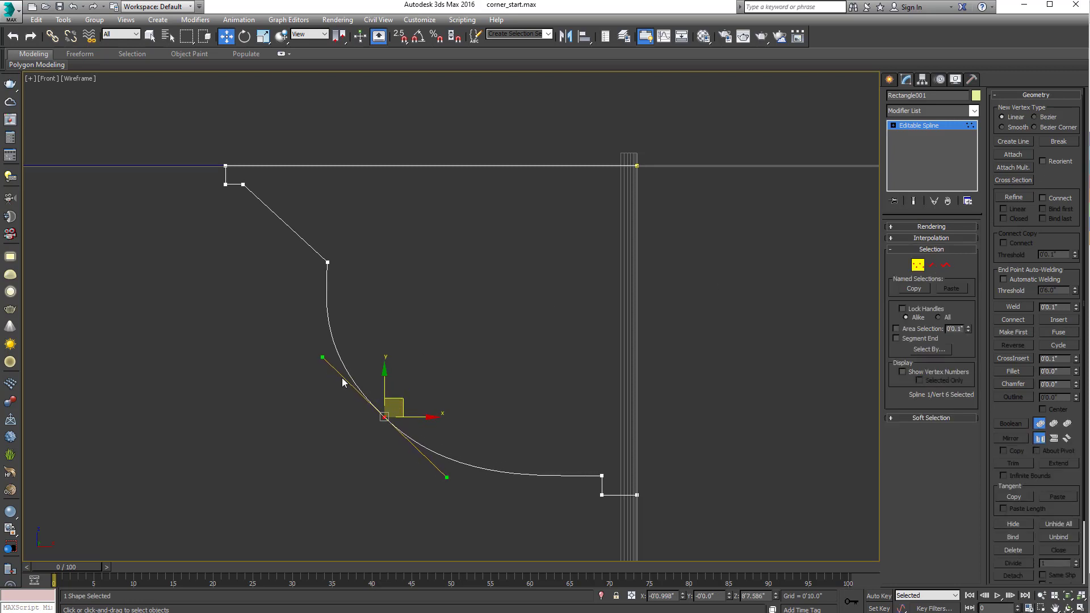
- Refine the upper slanted edge near its lower end and snap the new vertex level with the adjacent corner vertex
{"action": "middle_click_drag", "start_coordinate": [295, 321], "coordinate": [329, 365]}
{"action": "scroll", "coordinate": [329, 387], "scroll_direction": "up", "scroll_amount": 2}
{"action": "right_click", "coordinate": [325, 360]}
{"action": "left_click", "coordinate": [301, 407]}
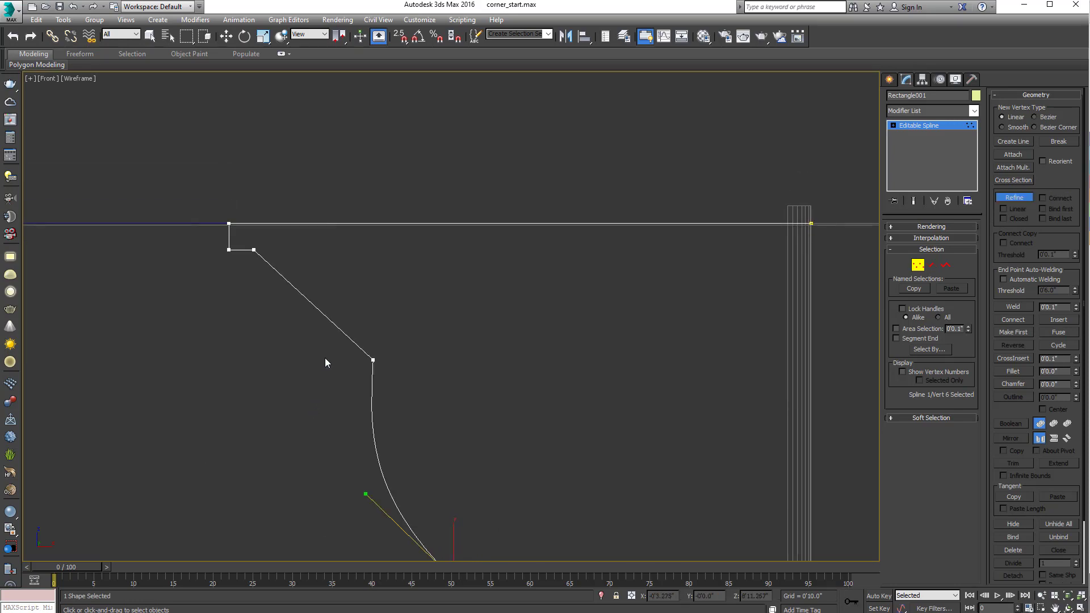
{"action": "left_click", "coordinate": [353, 344]}
{"action": "key", "text": "w"}
{"action": "left_click_drag", "start_coordinate": [361, 325], "coordinate": [345, 363]}
{"action": "key", "text": "s"}
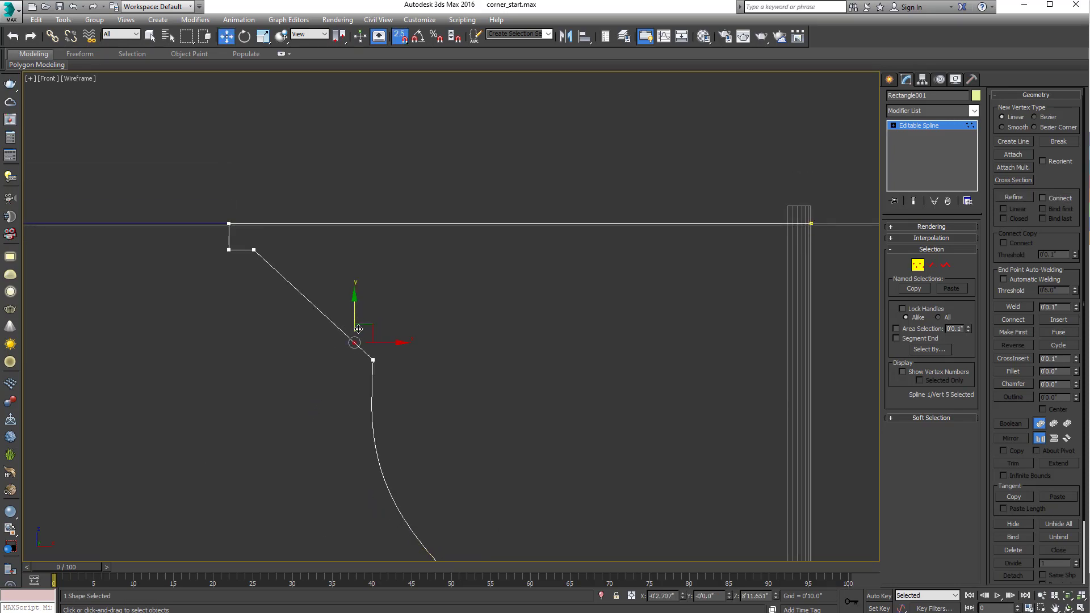
{"action": "left_click_drag", "start_coordinate": [357, 327], "coordinate": [370, 361]}
{"action": "key", "text": "s"}
- Move the new vertex slightly away from the wall to widen the small horizontal step
{"action": "middle_click_drag", "start_coordinate": [409, 374], "coordinate": [444, 382]}
{"action": "scroll", "coordinate": [440, 379], "scroll_direction": "up", "scroll_amount": 2}
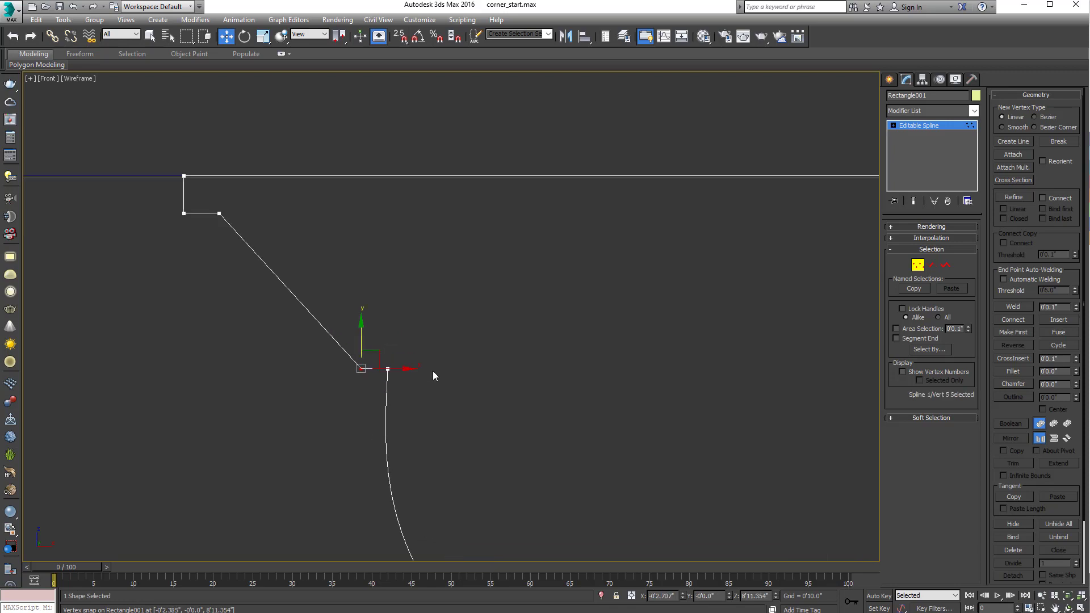
{"action": "left_click_drag", "start_coordinate": [404, 368], "coordinate": [396, 367]}
{"action": "key", "text": "s"}
- Refine the upper slanted edge with a new vertex at about its midpoint
{"action": "right_click", "coordinate": [344, 259]}
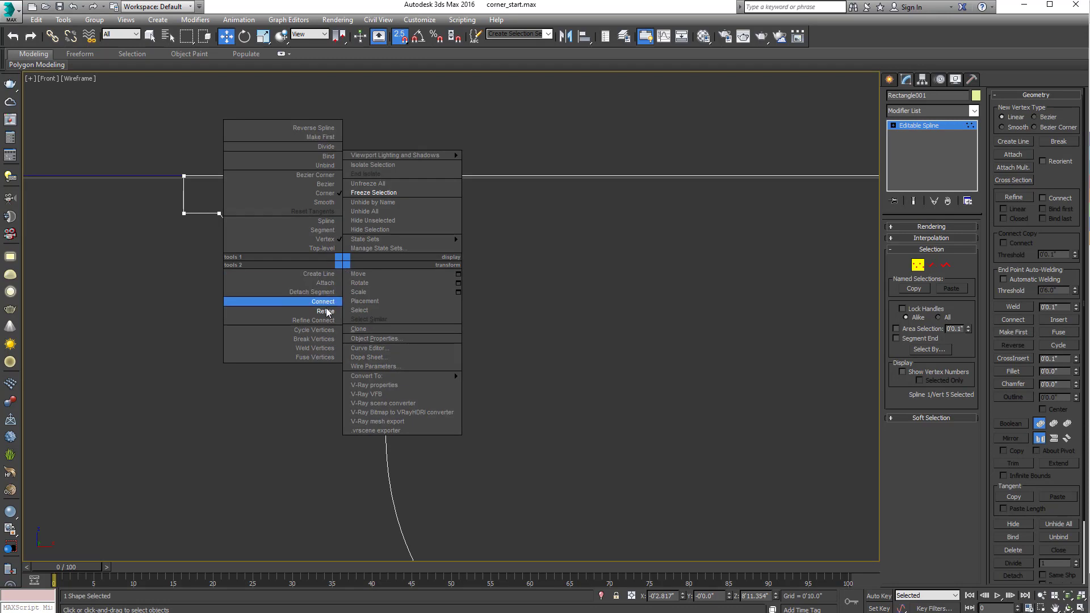
{"action": "left_click", "coordinate": [326, 301]}
{"action": "left_click", "coordinate": [291, 297]}
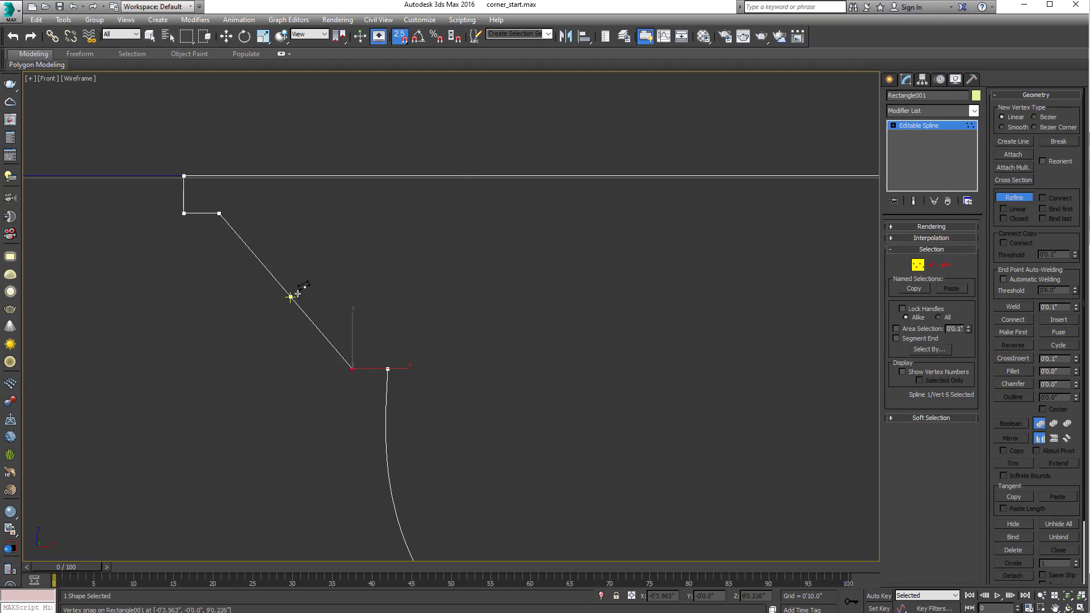
{"action": "right_click", "coordinate": [319, 280]}
{"action": "left_click", "coordinate": [291, 297]}
{"action": "left_click_drag", "start_coordinate": [298, 290], "coordinate": [340, 253]}
{"action": "right_click", "coordinate": [340, 253]}
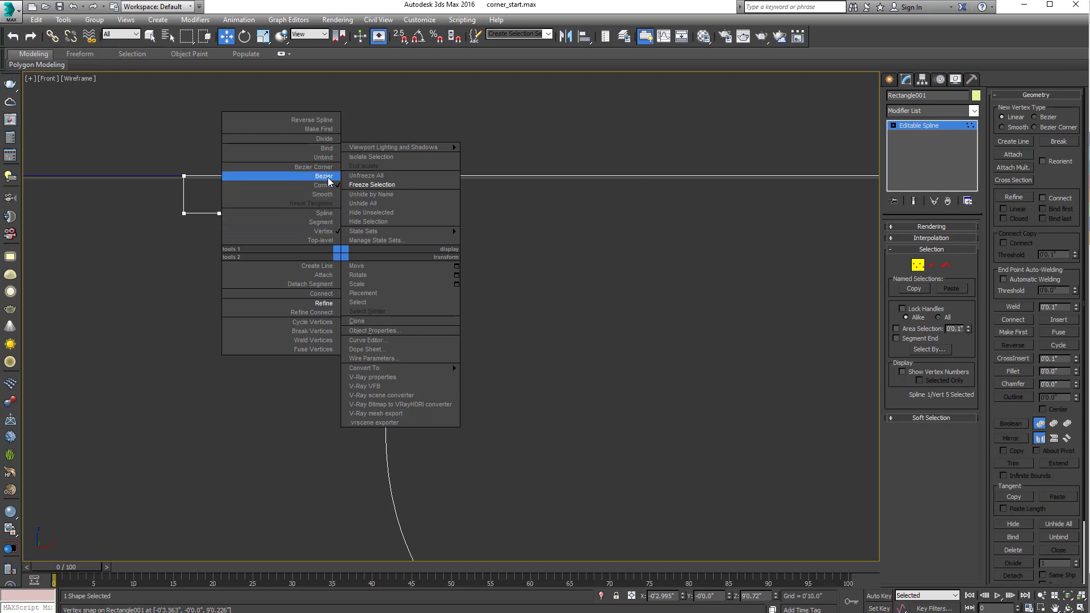
{"action": "left_click", "coordinate": [155, 295]}
{"action": "key", "text": "ctrl+z"}
- Add a vertex near the upper end of the slanted edge, then offset it and the midpoint vertex into a rough S-shaped bend
{"action": "right_click", "coordinate": [237, 199]}
{"action": "left_click", "coordinate": [231, 247]}
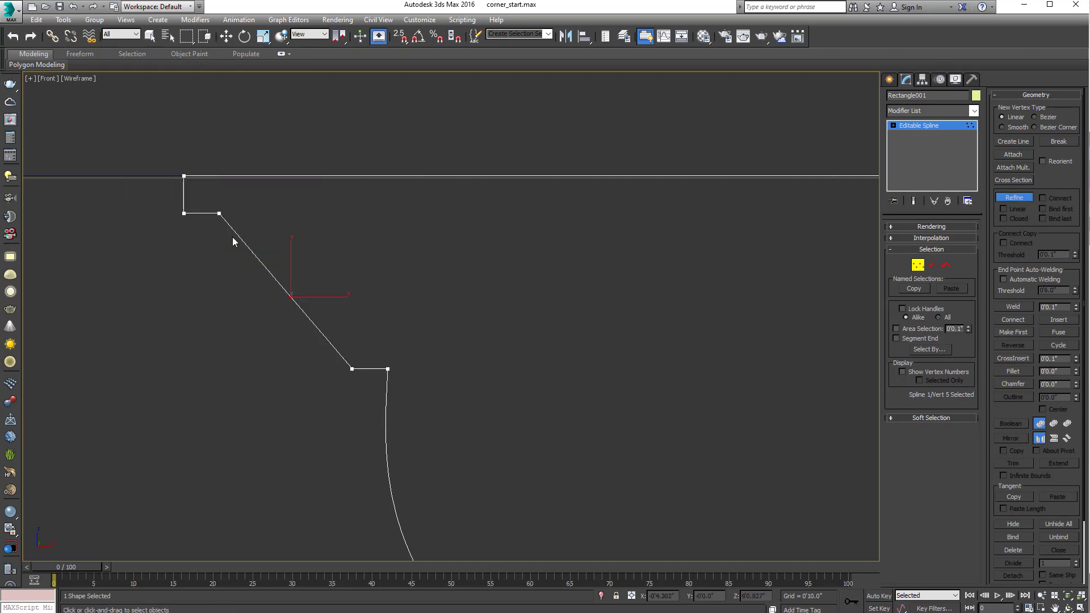
{"action": "left_click", "coordinate": [233, 231]}
{"action": "right_click", "coordinate": [249, 221]}
{"action": "left_click_drag", "start_coordinate": [248, 221], "coordinate": [224, 252]}
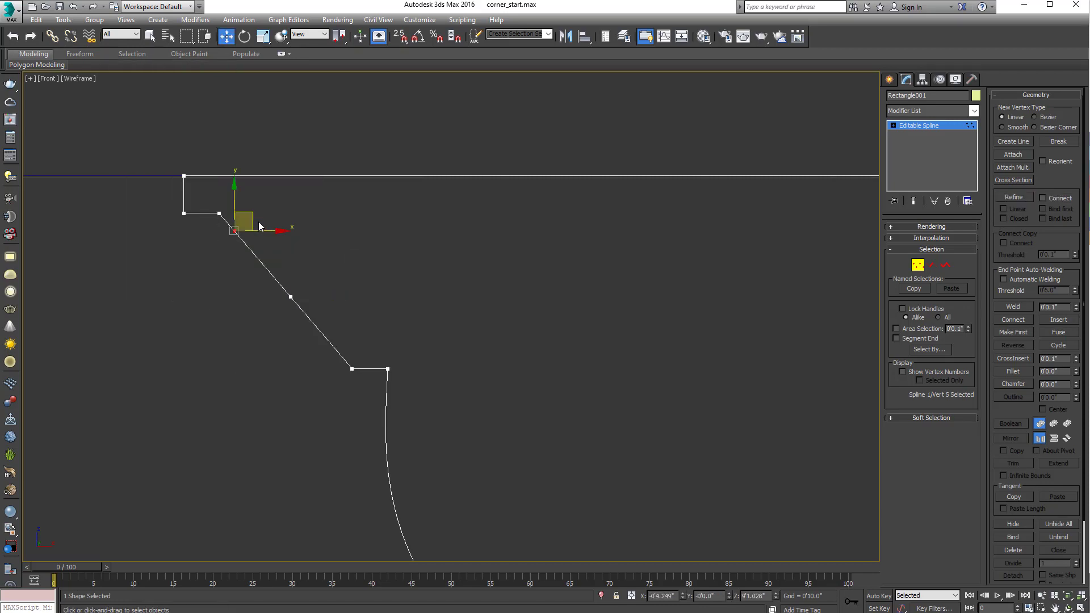
{"action": "left_click_drag", "start_coordinate": [254, 219], "coordinate": [264, 241]}
{"action": "mouse_move", "coordinate": [333, 289]}
{"action": "left_mouse_down"}
{"action": "mouse_move", "coordinate": [285, 324]}
{"action": "mouse_move", "coordinate": [345, 273]}
{"action": "left_mouse_up"}
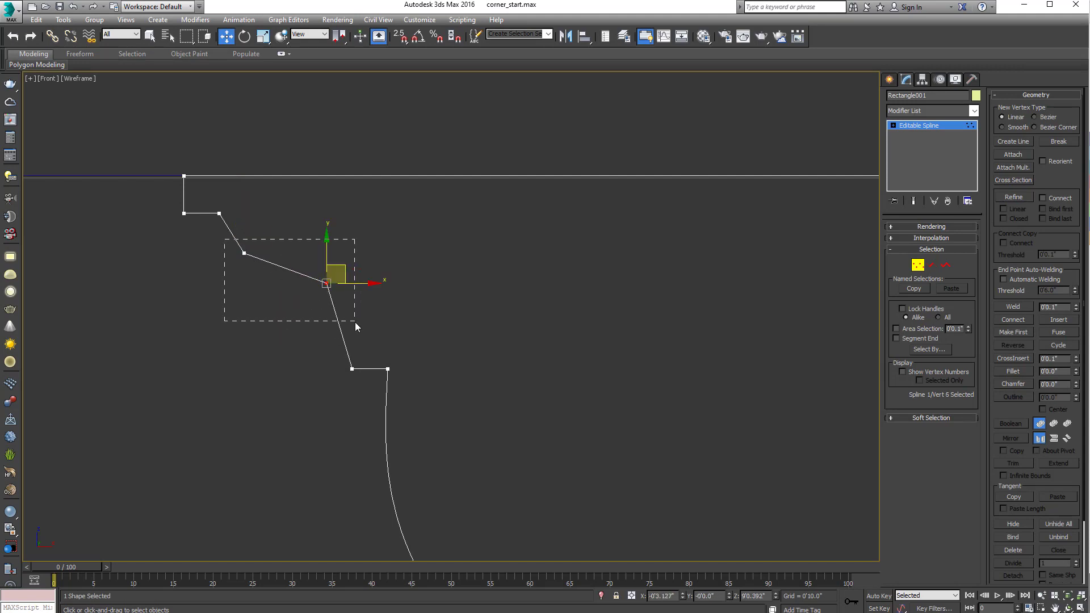
- Convert the two vertices of the upper S-shaped bend to Smooth
{"action": "left_click_drag", "start_coordinate": [356, 327], "coordinate": [356, 325]}
{"action": "right_click", "coordinate": [341, 302]}
{"action": "left_click", "coordinate": [280, 236]}
{"action": "left_click", "coordinate": [369, 250]}
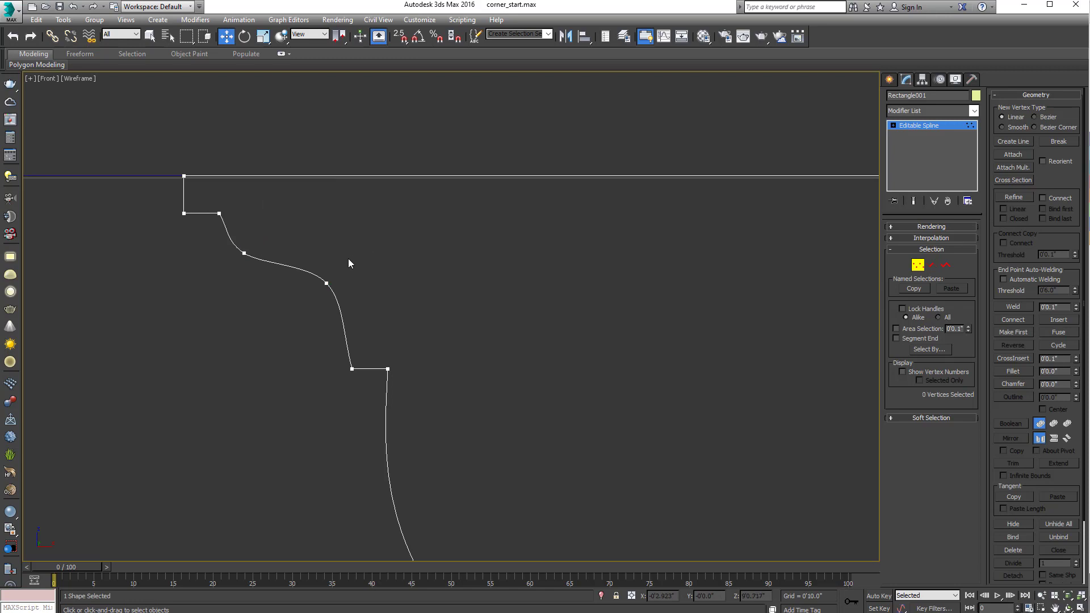
- Nudge both smooth vertices slightly upward and toward the wall to accentuate the S-curve
{"action": "middle_click_drag", "start_coordinate": [348, 260], "coordinate": [349, 260]}
{"action": "left_click", "coordinate": [245, 254]}
{"action": "left_click_drag", "start_coordinate": [262, 244], "coordinate": [265, 242]}
{"action": "left_click", "coordinate": [328, 283]}
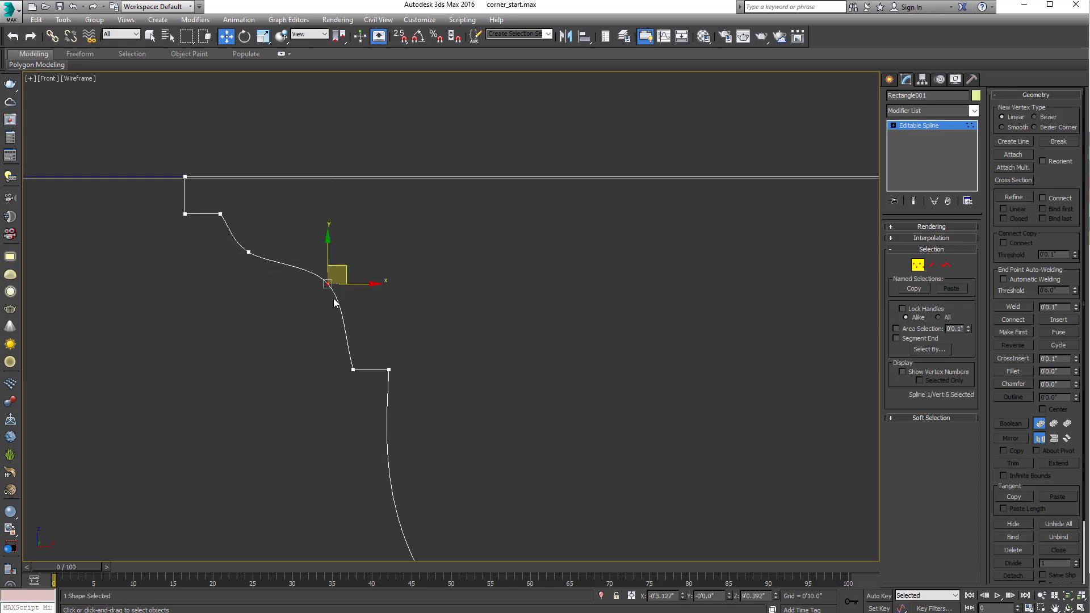
{"action": "left_click_drag", "start_coordinate": [349, 268], "coordinate": [357, 260]}
- Change the outer vertex of the small horizontal step to Bezier Corner and adjust its upper handle so the curve arrives vertically
{"action": "left_click", "coordinate": [353, 369]}
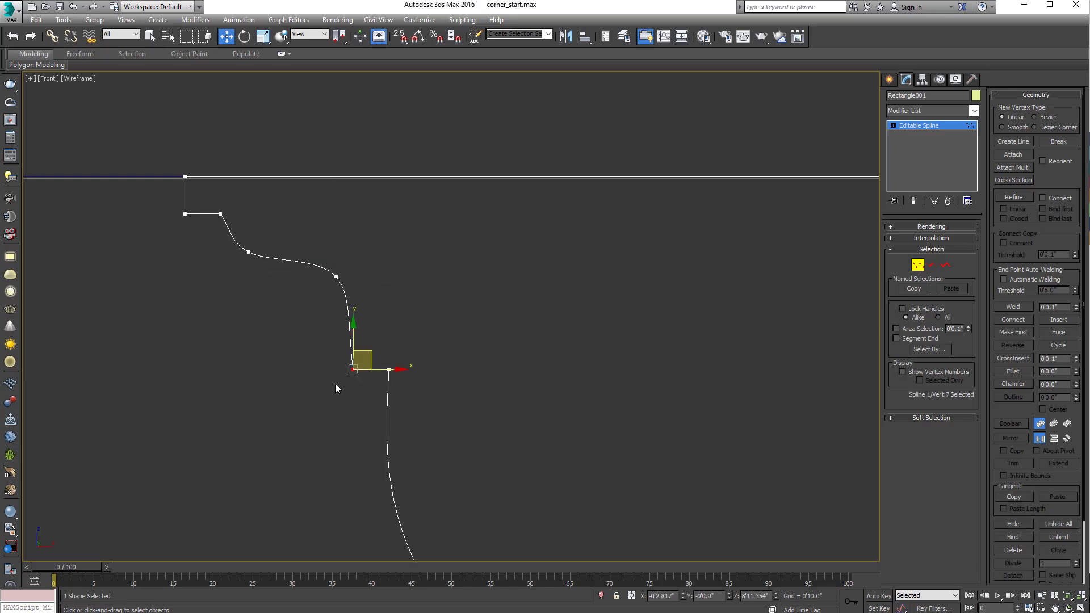
{"action": "scroll", "coordinate": [337, 383], "scroll_direction": "up", "scroll_amount": 4}
{"action": "right_click", "coordinate": [367, 390]}
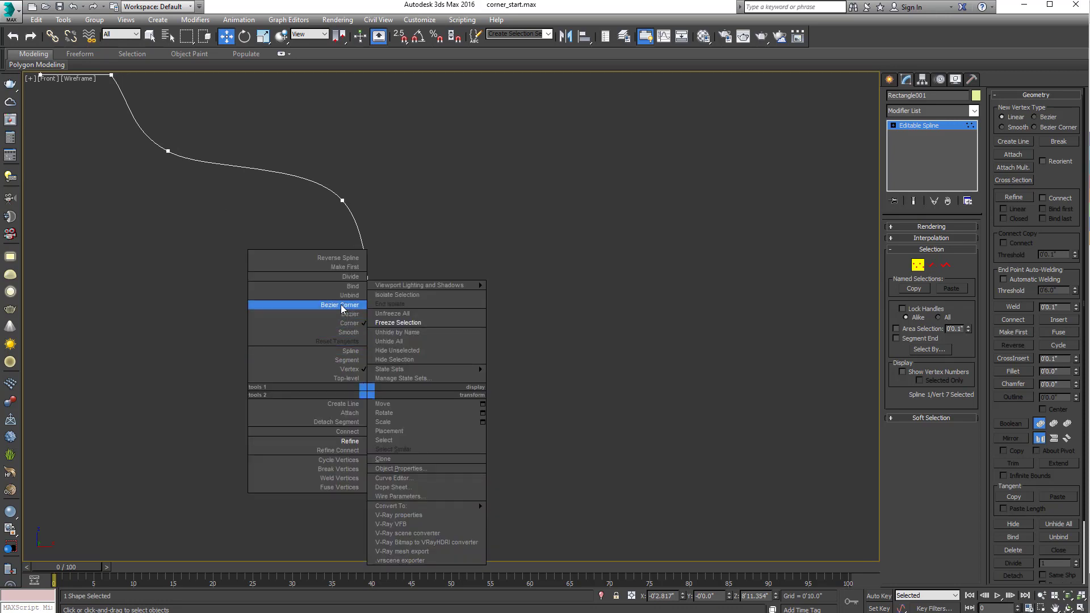
{"action": "left_click", "coordinate": [342, 308]}
{"action": "left_click_drag", "start_coordinate": [366, 325], "coordinate": [378, 344]}
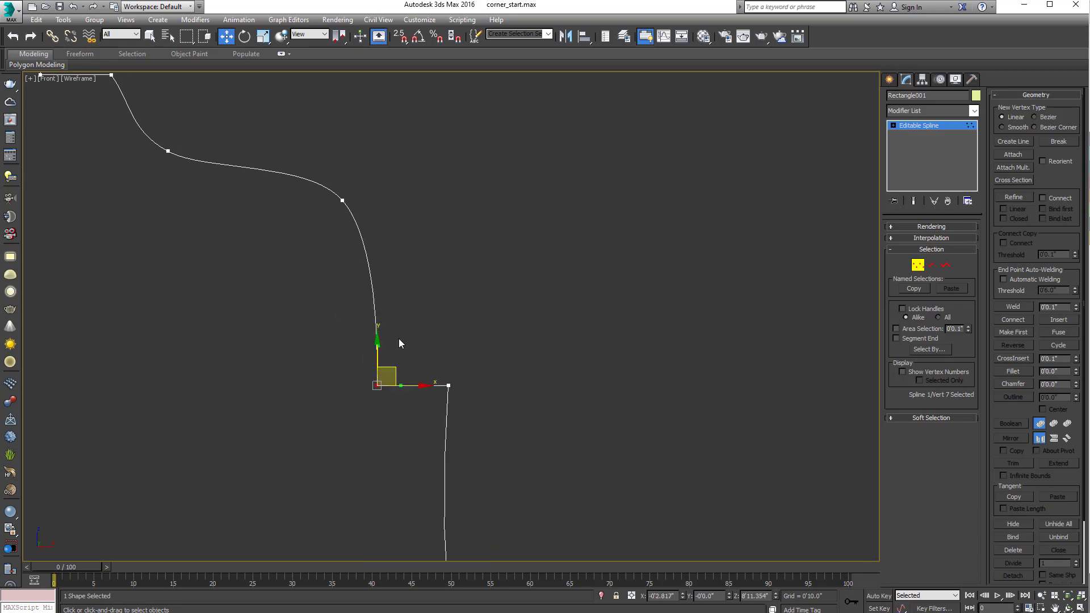
- Change the lower vertex of the S-curve to Bezier, then adjust its tangent handle and position into a rounder bulge
{"action": "left_click", "coordinate": [367, 180]}
{"action": "left_click", "coordinate": [342, 200]}
{"action": "right_click", "coordinate": [324, 233]}
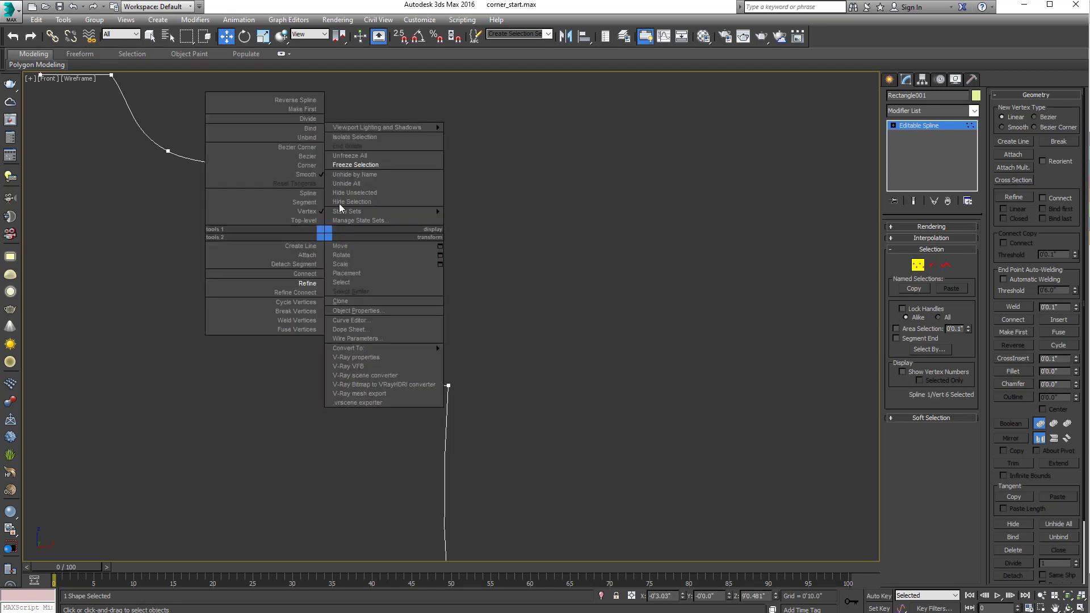
{"action": "left_click", "coordinate": [309, 156]}
{"action": "middle_click_drag", "start_coordinate": [377, 238], "coordinate": [397, 266]}
{"action": "left_click_drag", "start_coordinate": [395, 266], "coordinate": [422, 279]}
{"action": "left_click_drag", "start_coordinate": [377, 208], "coordinate": [356, 231]}
{"action": "middle_click_drag", "start_coordinate": [345, 248], "coordinate": [347, 272]}
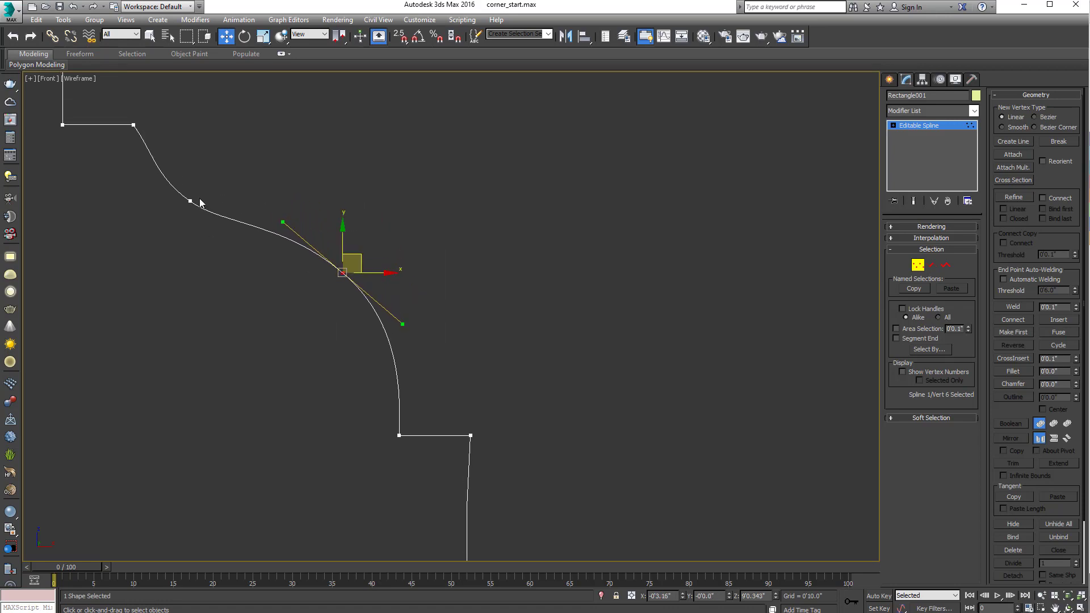
- Move the upper smooth vertex of the S-curve slightly down and away from the wall
{"action": "left_click", "coordinate": [191, 201]}
{"action": "left_click_drag", "start_coordinate": [208, 190], "coordinate": [203, 196]}
{"action": "middle_click_drag", "start_coordinate": [207, 217], "coordinate": [212, 226]}
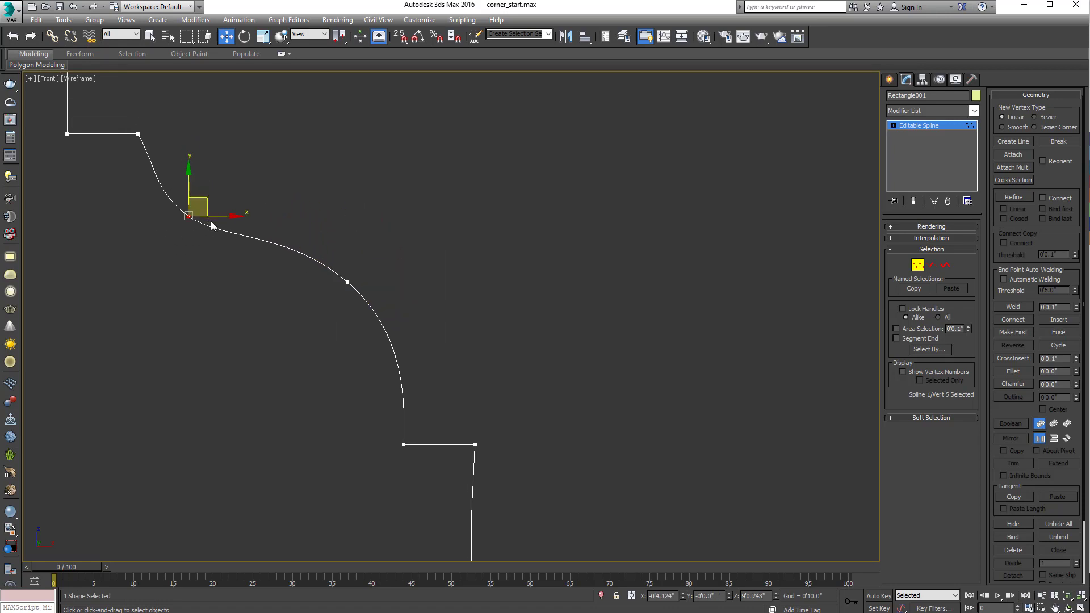
{"action": "scroll", "coordinate": [237, 251], "scroll_direction": "down", "scroll_amount": 3}
{"action": "middle_click_drag", "start_coordinate": [321, 248], "coordinate": [312, 208]}
{"action": "scroll", "coordinate": [436, 301], "scroll_direction": "down", "scroll_amount": 2}
{"action": "middle_click_drag", "start_coordinate": [436, 302], "coordinate": [422, 251]}
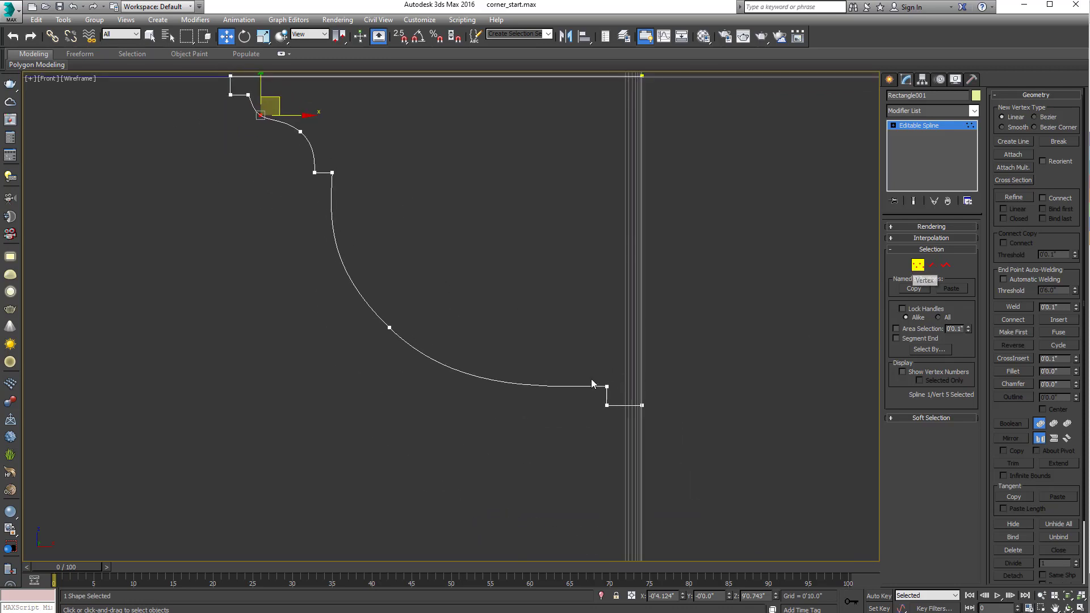
- Move both outer vertices of the small vertical step near the wall horizontally away from it, and leave vertex editing
{"action": "left_click_drag", "start_coordinate": [565, 368], "coordinate": [616, 425]}
{"action": "left_click_drag", "start_coordinate": [622, 388], "coordinate": [605, 387]}
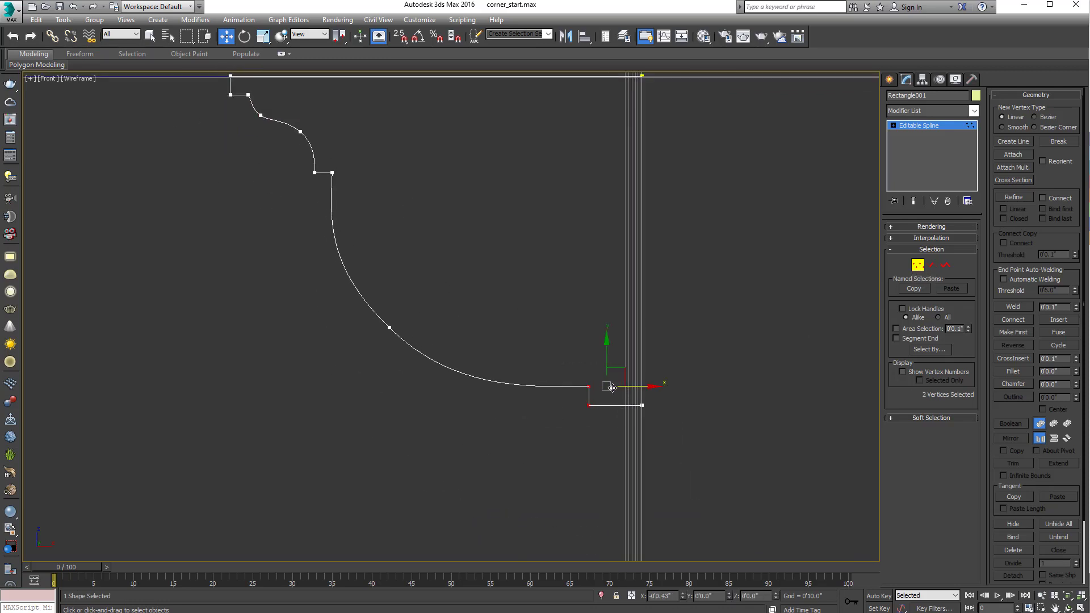
{"action": "left_click", "coordinate": [389, 327]}
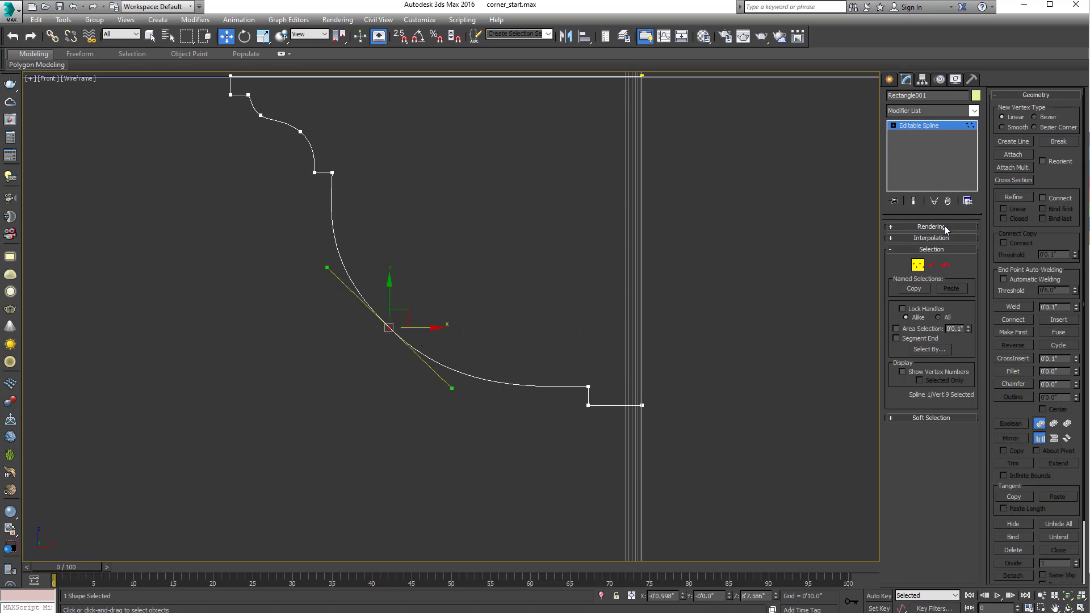
{"action": "left_click", "coordinate": [918, 266]}
- Show all four viewports and turn the Front view into a shaded Perspective view of the room
{"action": "scroll", "coordinate": [404, 249], "scroll_direction": "down", "scroll_amount": 2}
{"action": "key", "text": "alt+w"}
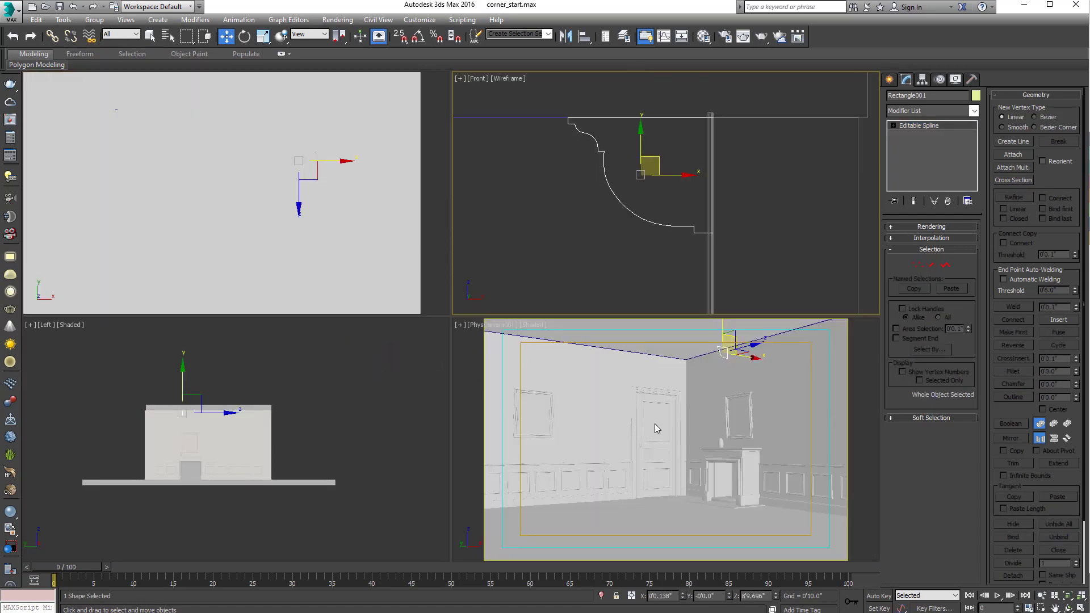
{"action": "middle_click_drag", "start_coordinate": [622, 261], "coordinate": [617, 255]}
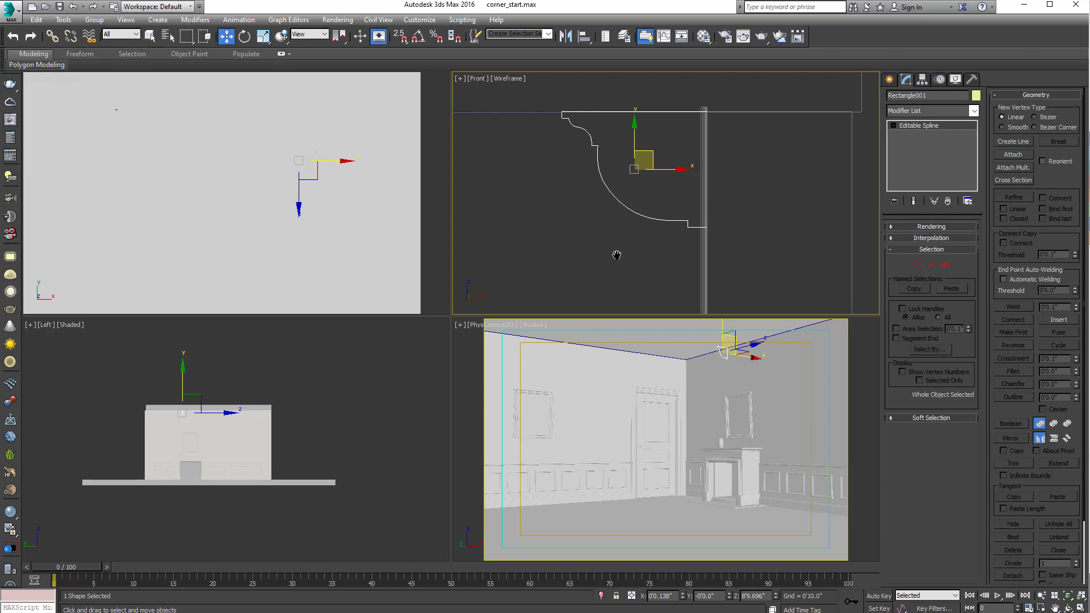
{"action": "key", "text": "p"}
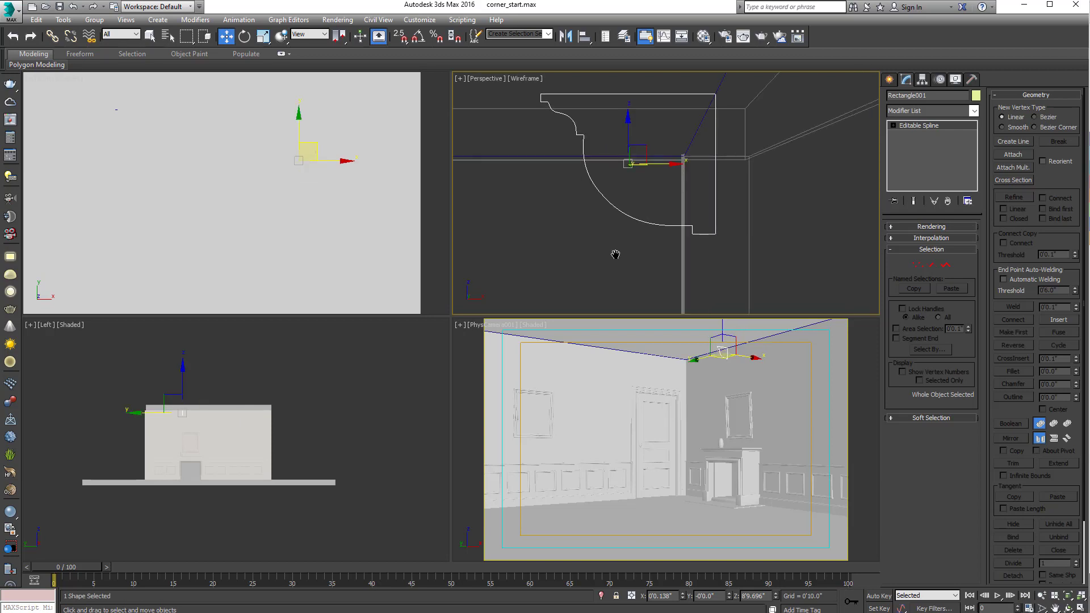
{"action": "key", "text": "F3"}
{"action": "scroll", "coordinate": [599, 216], "scroll_direction": "down", "scroll_amount": 5}
{"action": "middle_click_drag", "start_coordinate": [598, 215], "coordinate": [652, 213], "text": "alt"}
{"action": "scroll", "coordinate": [513, 195], "scroll_direction": "down", "scroll_amount": 3}
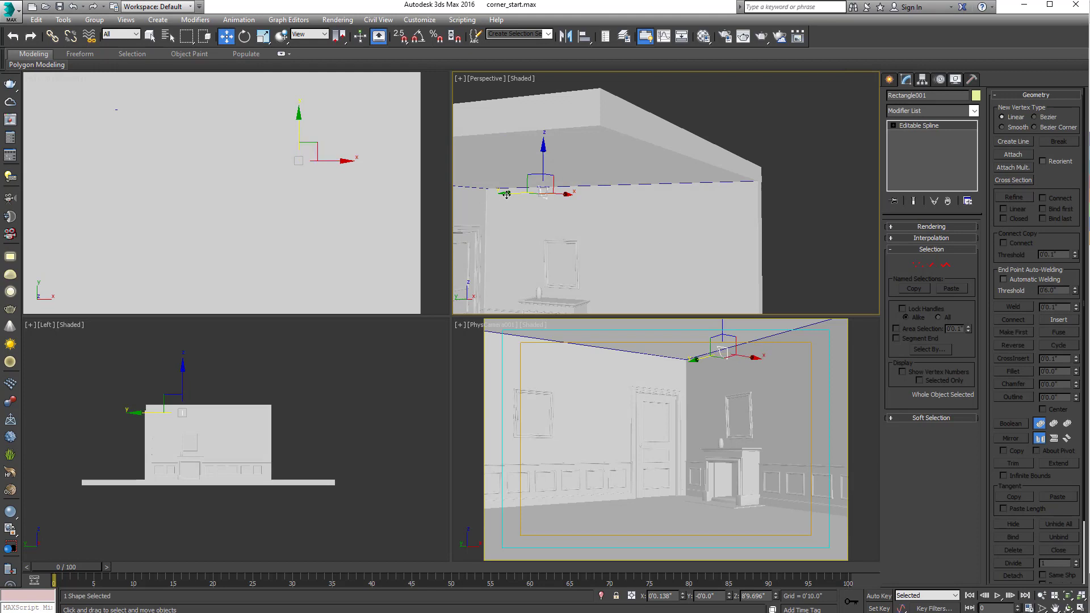
- Move the moulding profile along the Y axis until it sits outside the room
{"action": "left_click_drag", "start_coordinate": [505, 196], "coordinate": [775, 198]}
{"action": "left_click", "coordinate": [824, 220]}
{"action": "middle_click_drag", "start_coordinate": [824, 220], "coordinate": [777, 181], "text": "alt"}
{"action": "left_click", "coordinate": [806, 163]}
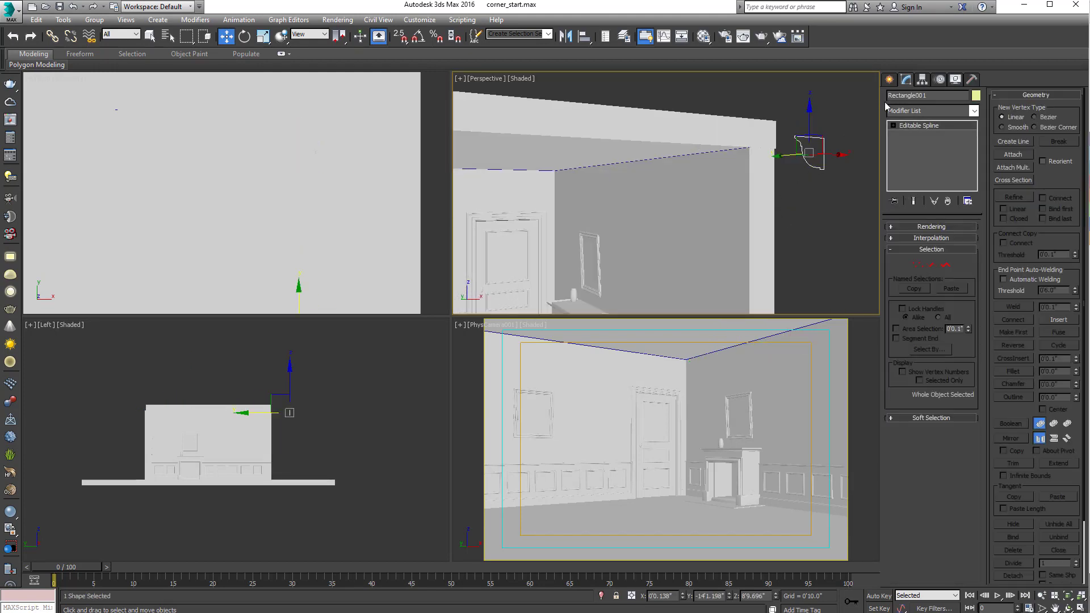
- Rename the profile spline as shape and deselect it
{"action": "double_click", "coordinate": [932, 95]}
{"action": "type", "text": "shape"}
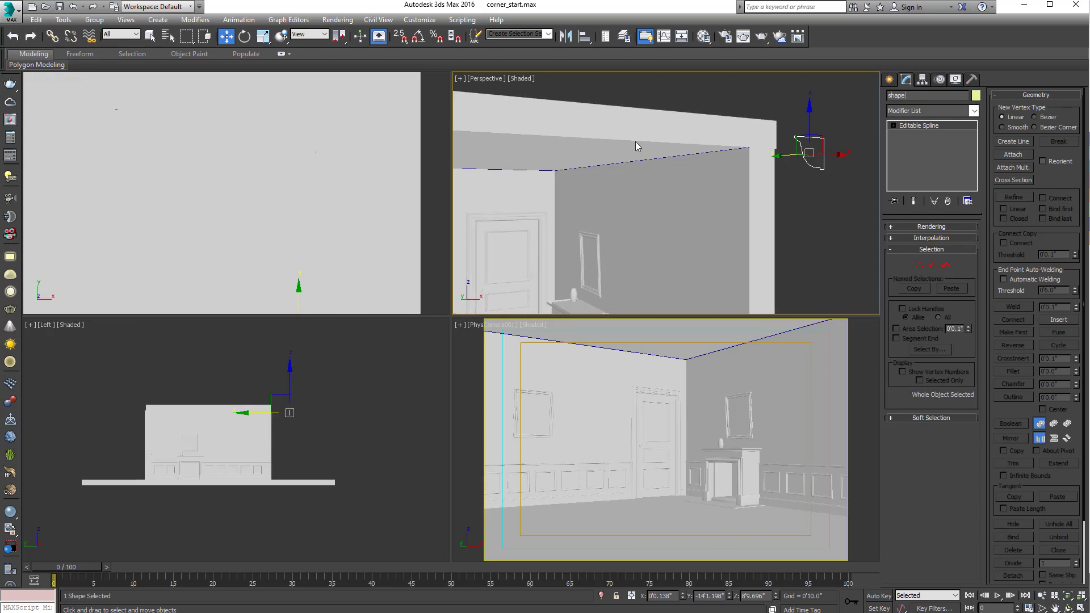
{"action": "type", "text": "q"}
{"action": "left_click", "coordinate": [818, 217]}
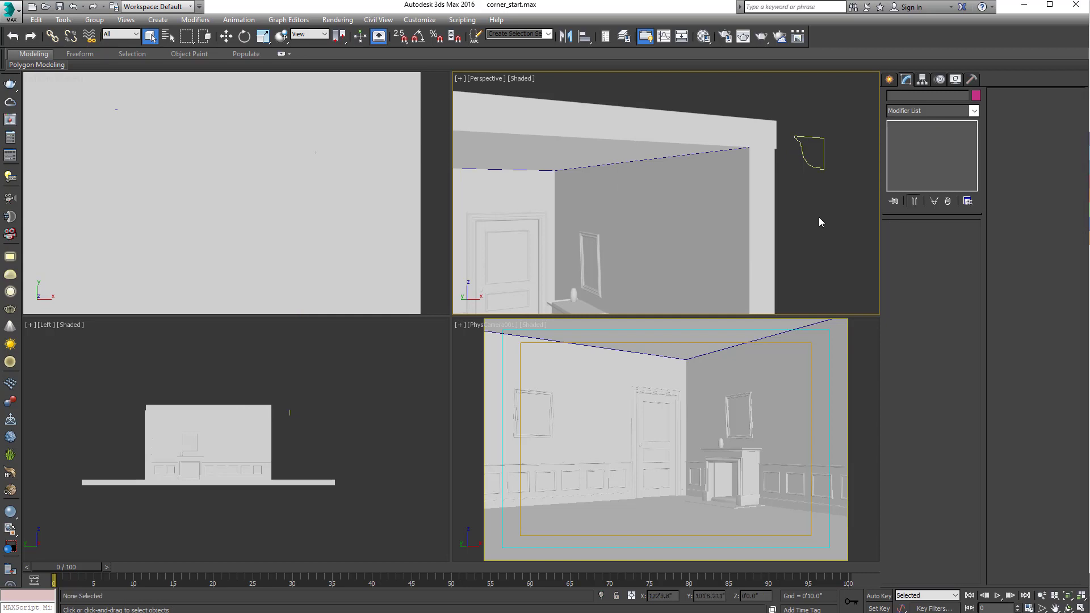
- Select the profile spline and display the Compound Objects creation tools
{"action": "left_click", "coordinate": [892, 79]}
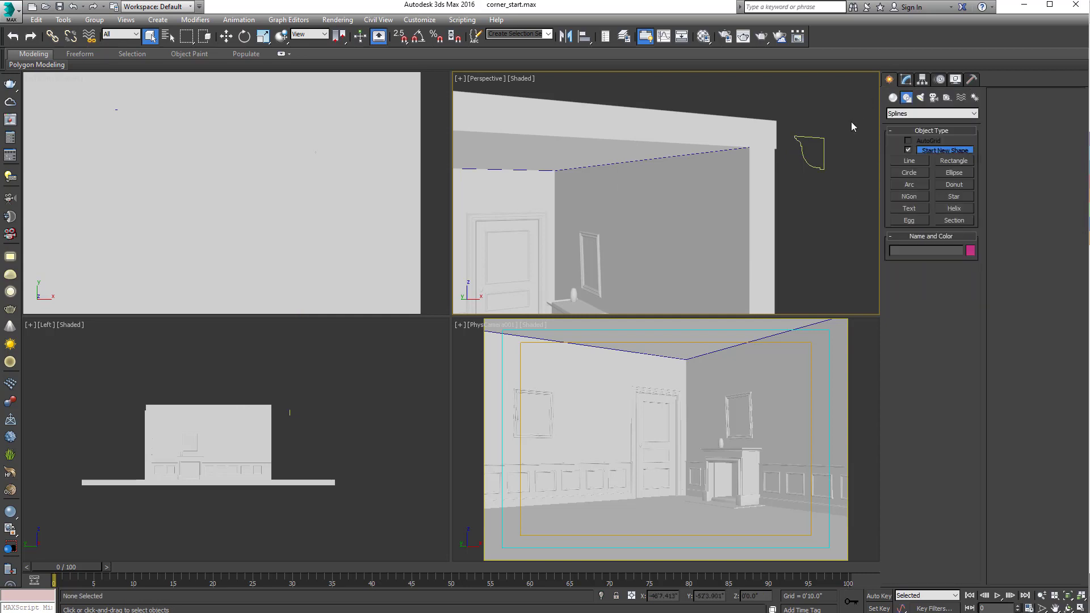
{"action": "left_click", "coordinate": [813, 166]}
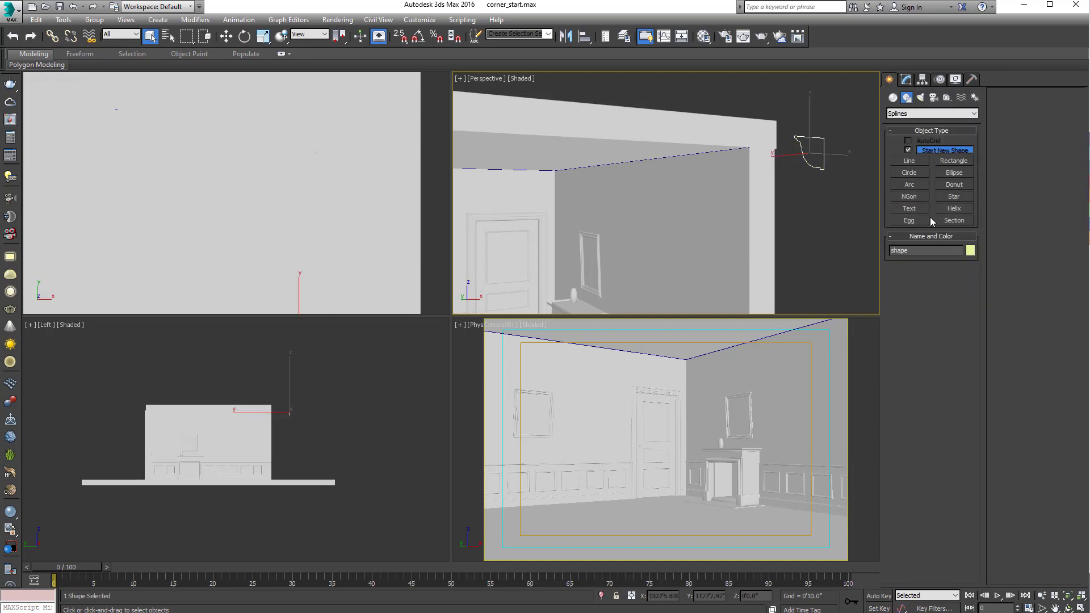
{"action": "left_click", "coordinate": [893, 98]}
{"action": "left_click", "coordinate": [931, 113]}
{"action": "left_click", "coordinate": [914, 135]}
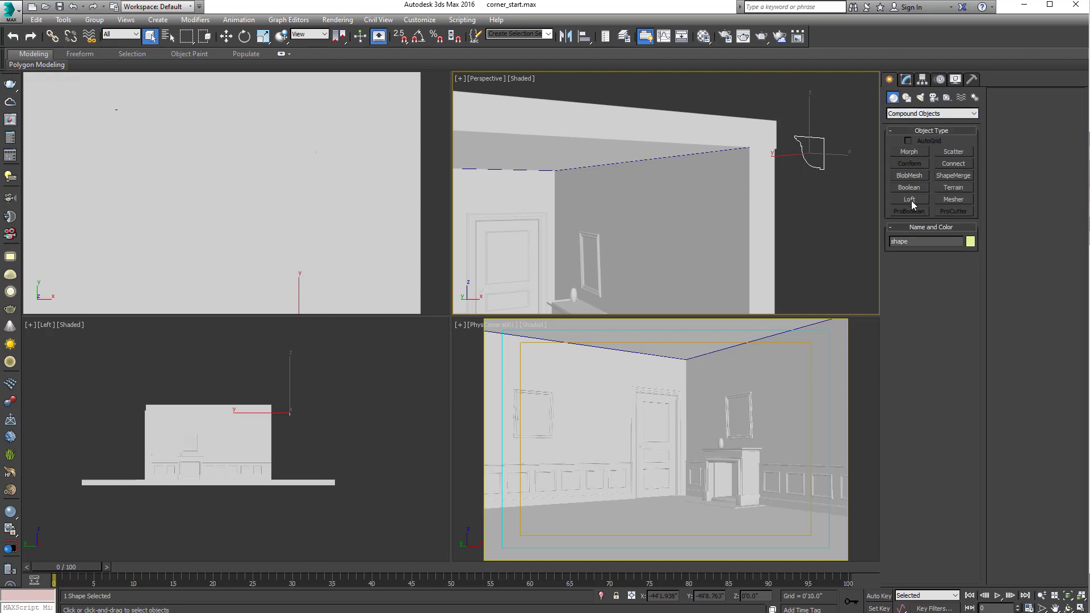
{"action": "left_click", "coordinate": [829, 215]}
{"action": "left_click", "coordinate": [807, 163]}
{"action": "left_click", "coordinate": [908, 199]}
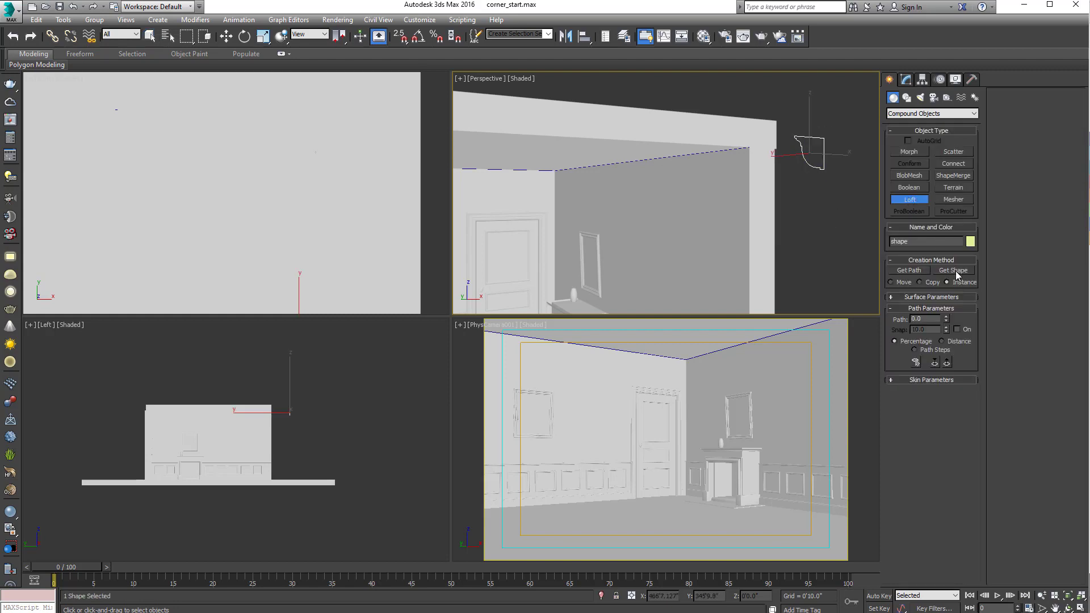
{"action": "right_click", "coordinate": [807, 198]}
{"action": "left_click", "coordinate": [789, 193]}
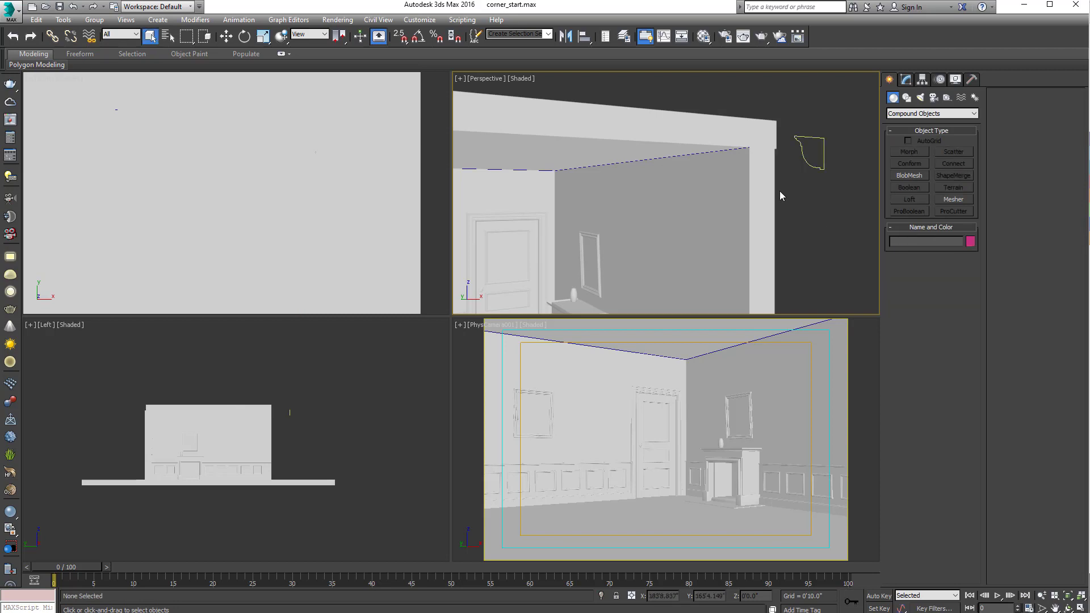
- Loft the moulding profile along the Path line at the ceiling edge, using Get Shape with the Instance option
{"action": "left_click", "coordinate": [725, 150]}
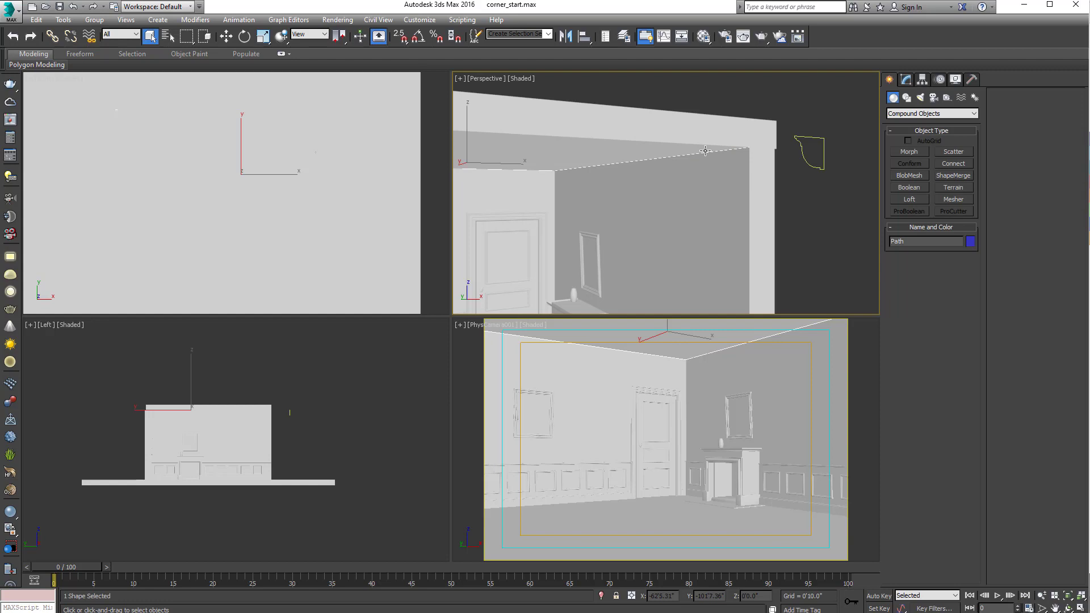
{"action": "left_click", "coordinate": [910, 200]}
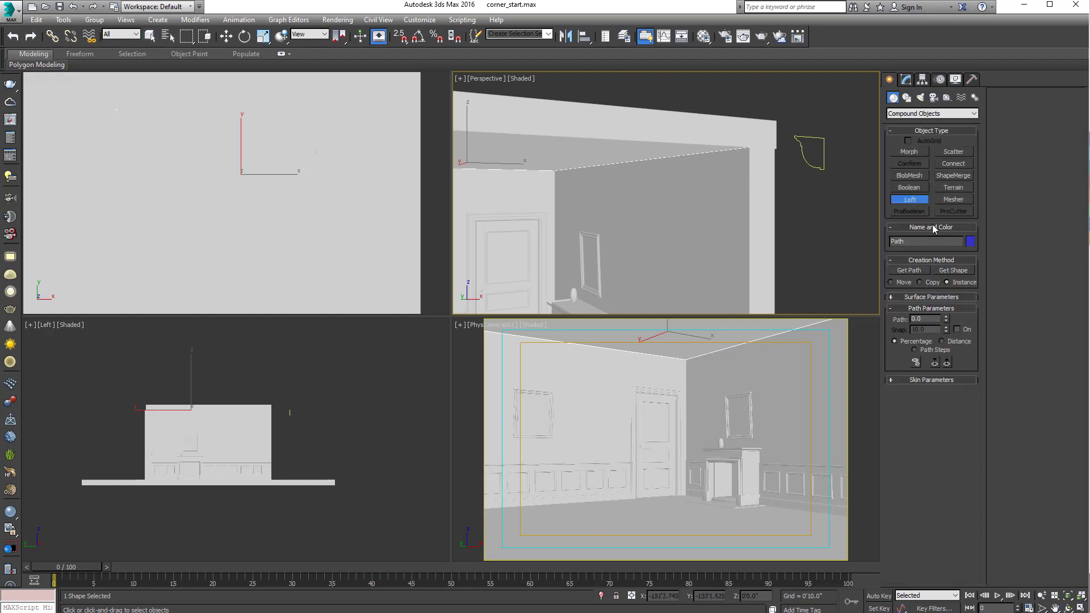
{"action": "left_click", "coordinate": [960, 272]}
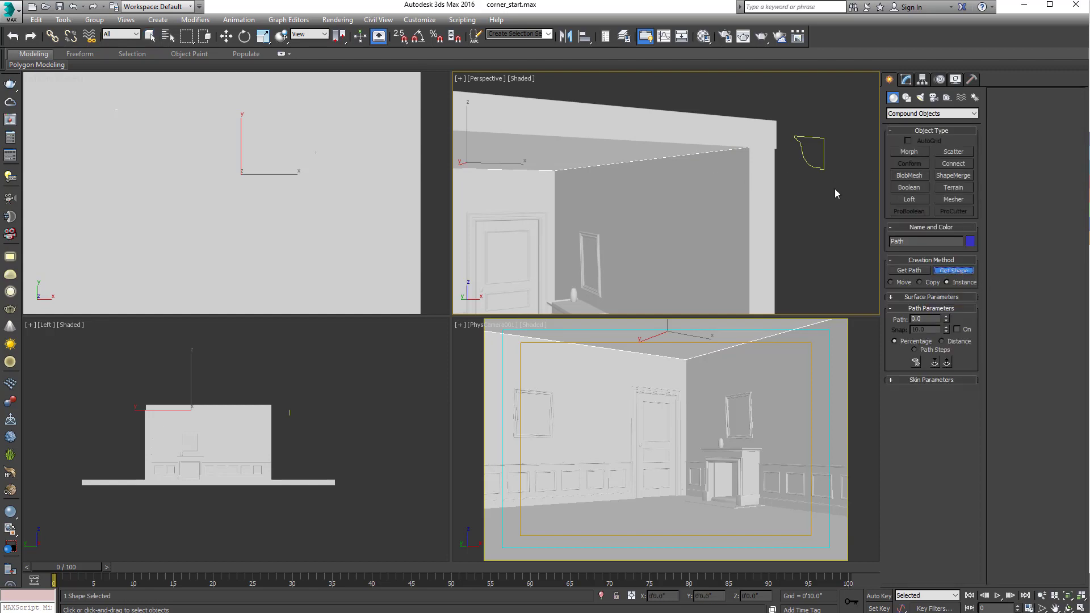
{"action": "left_click", "coordinate": [817, 161]}
- Maximize the Perspective view and move the profile spline sideways and down, clear of the room's outer wall, to X 2'4.067" and Z 9'6.872"
{"action": "key", "text": "w"}
{"action": "mouse_move", "coordinate": [801, 191]}
{"action": "middle_mouse_down", "text": "alt"}
{"action": "mouse_move", "coordinate": [791, 189]}
{"action": "mouse_move", "coordinate": [804, 192]}
{"action": "middle_mouse_up", "text": "alt"}
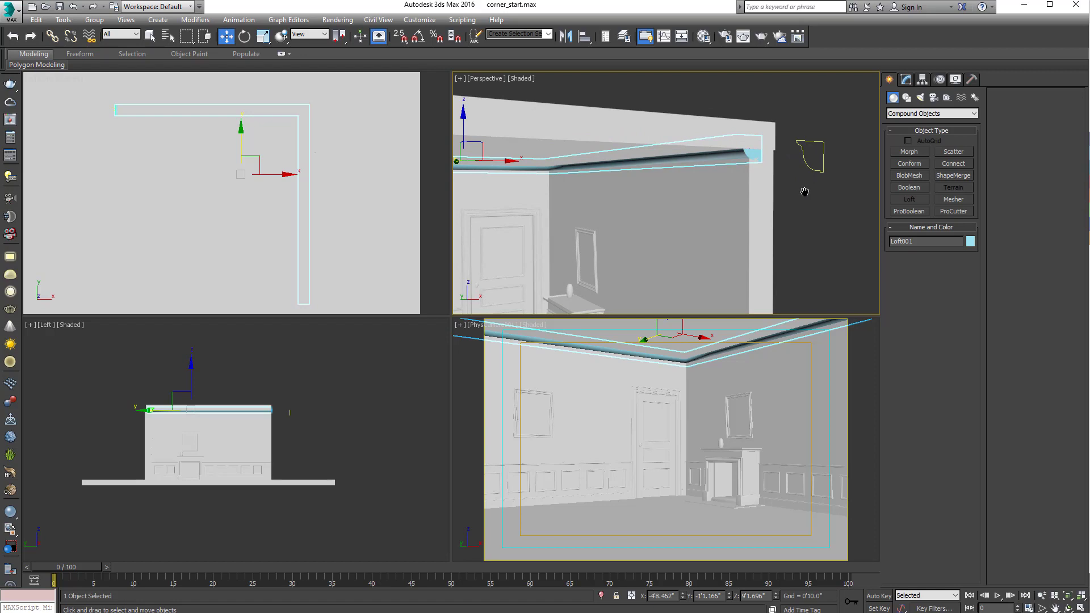
{"action": "key", "text": "alt+w"}
{"action": "scroll", "coordinate": [727, 219], "scroll_direction": "up", "scroll_amount": 5}
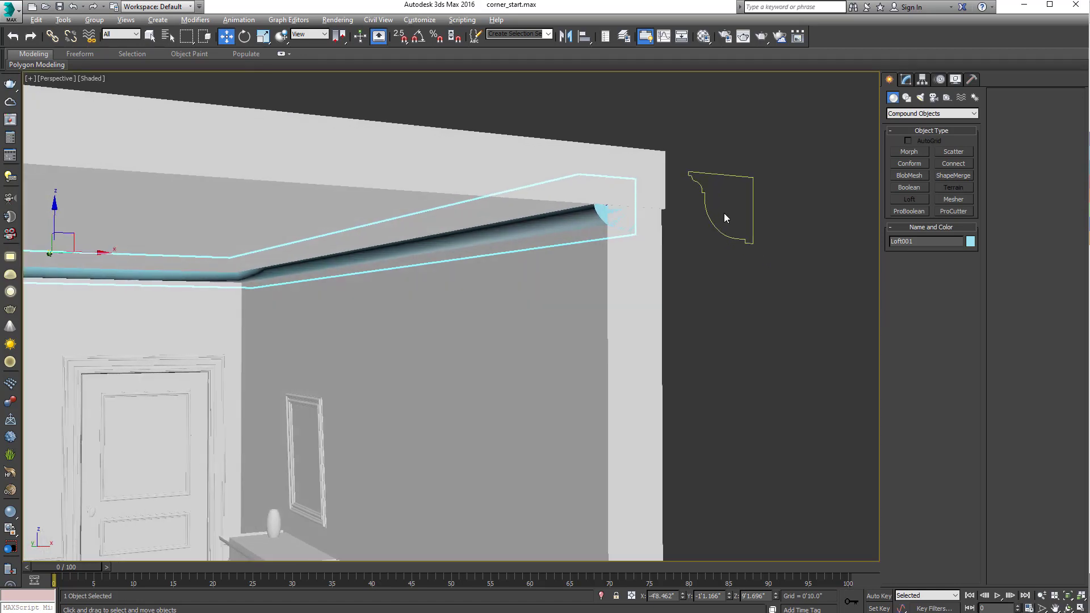
{"action": "left_click", "coordinate": [679, 193]}
{"action": "left_click", "coordinate": [683, 190]}
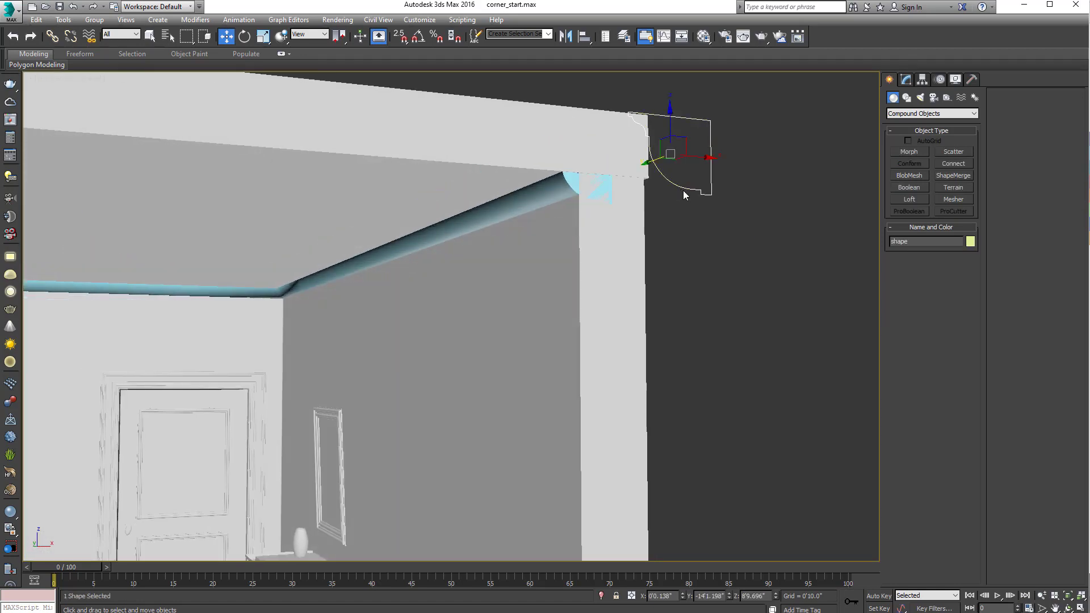
{"action": "middle_click_drag", "start_coordinate": [683, 189], "coordinate": [667, 206], "text": "alt"}
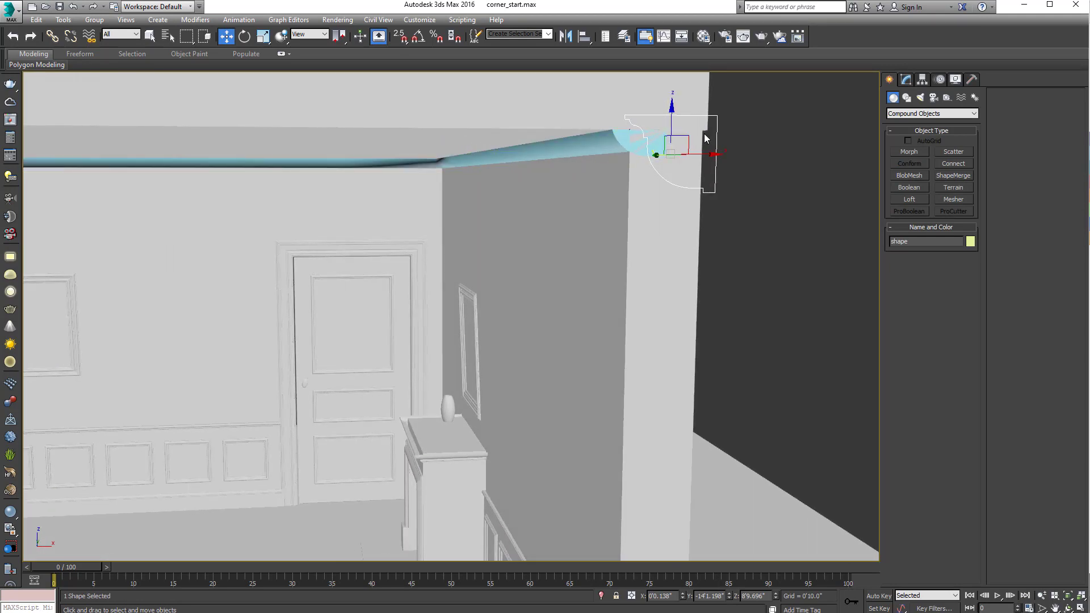
{"action": "middle_click_drag", "start_coordinate": [705, 139], "coordinate": [590, 221], "text": "alt"}
{"action": "scroll", "coordinate": [635, 199], "scroll_direction": "down", "scroll_amount": 4}
{"action": "left_click_drag", "start_coordinate": [539, 246], "coordinate": [674, 203]}
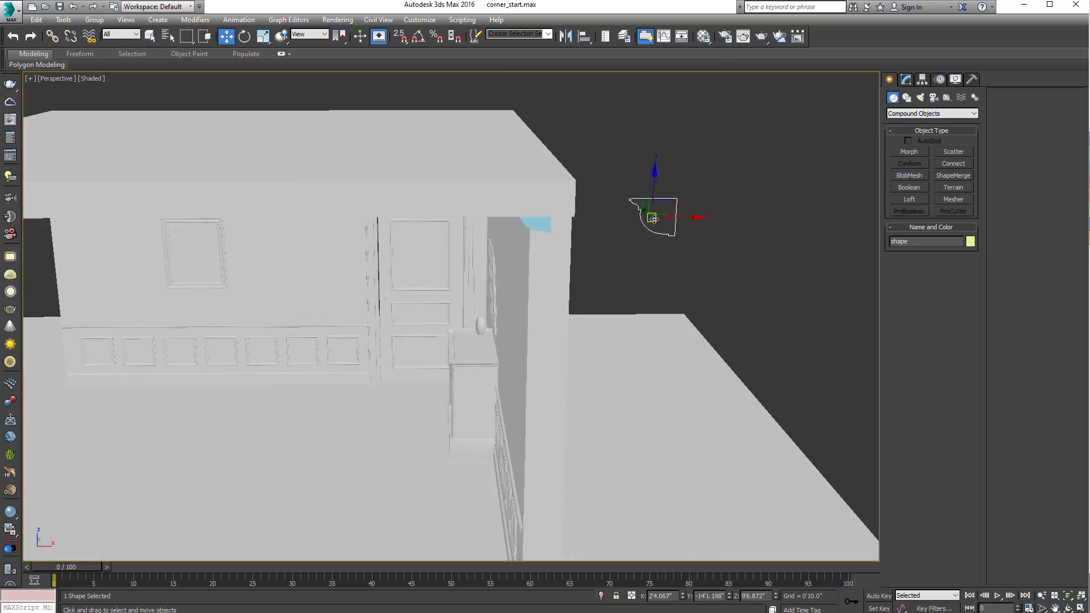
- Examine how the loft's end section sits against the wall and ceiling in wireframe and in the Front view
{"action": "scroll", "coordinate": [653, 219], "scroll_direction": "up", "scroll_amount": 2}
{"action": "scroll", "coordinate": [676, 218], "scroll_direction": "up", "scroll_amount": 5}
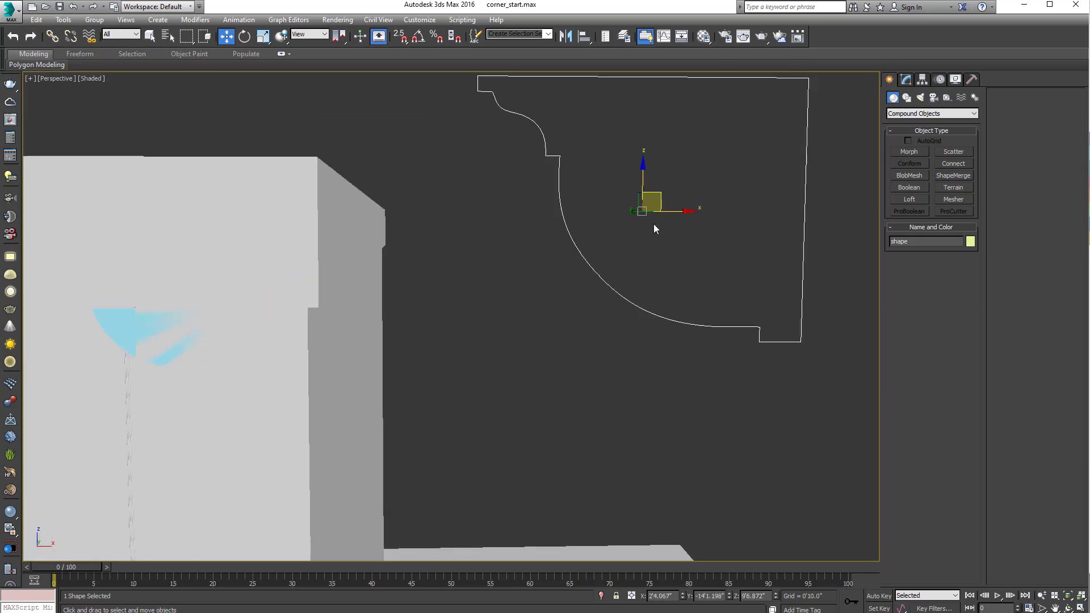
{"action": "middle_click_drag", "start_coordinate": [653, 224], "coordinate": [692, 211]}
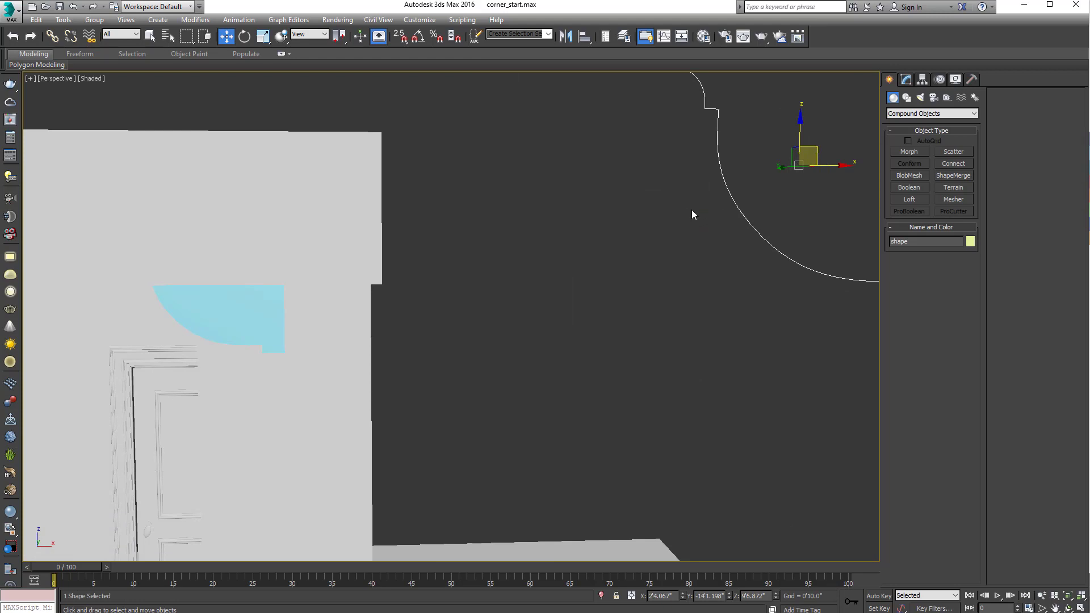
{"action": "key", "text": "F3"}
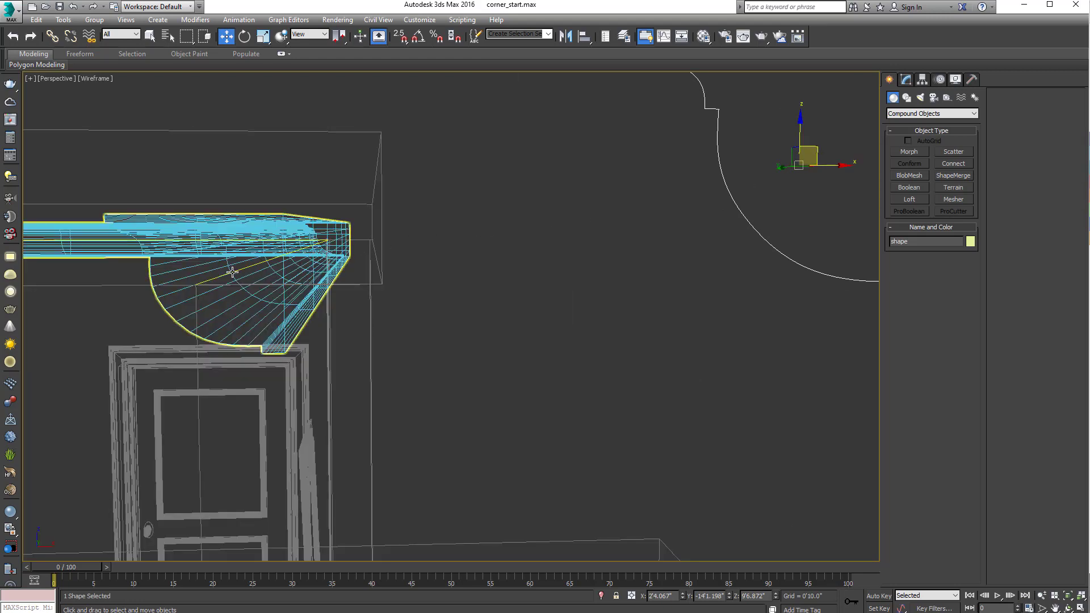
{"action": "key", "text": "F3"}
{"action": "scroll", "coordinate": [365, 279], "scroll_direction": "down", "scroll_amount": 5}
{"action": "mouse_move", "coordinate": [426, 278]}
{"action": "middle_mouse_down"}
{"action": "mouse_move", "coordinate": [432, 265]}
{"action": "mouse_move", "coordinate": [453, 287]}
{"action": "mouse_move", "coordinate": [422, 305]}
{"action": "middle_mouse_up"}
{"action": "key", "text": "f"}
{"action": "scroll", "coordinate": [400, 302], "scroll_direction": "down", "scroll_amount": 3}
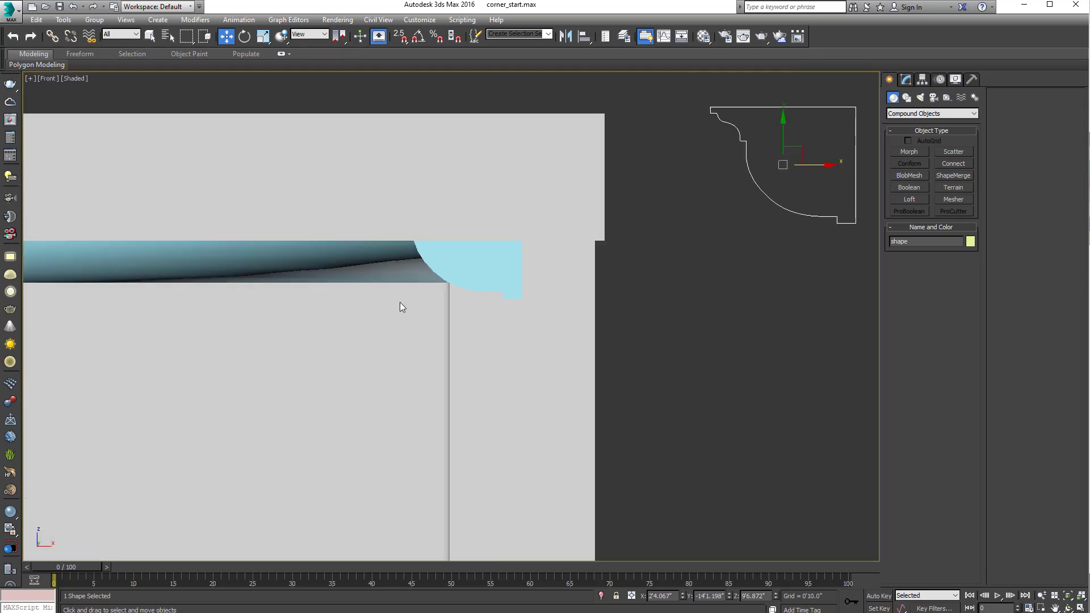
{"action": "scroll", "coordinate": [399, 302], "scroll_direction": "down", "scroll_amount": 2}
{"action": "scroll", "coordinate": [581, 275], "scroll_direction": "up", "scroll_amount": 1}
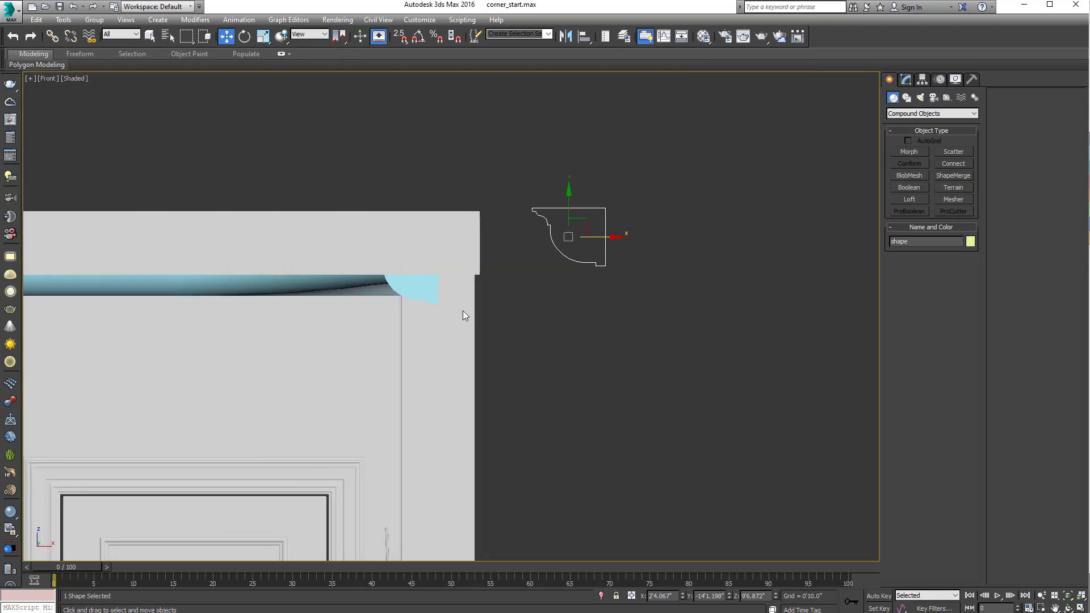
- Isolate the loft and the profile spline and compare them in wireframe in the Front view
{"action": "left_click_drag", "start_coordinate": [370, 294], "coordinate": [391, 315], "text": "ctrl"}
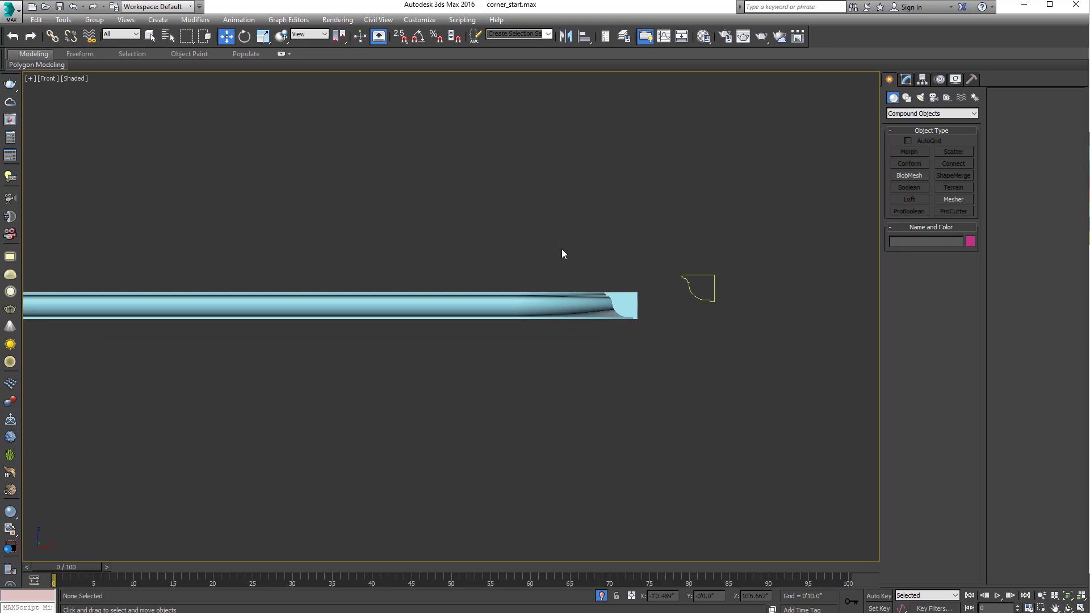
{"action": "scroll", "coordinate": [562, 250], "scroll_direction": "up", "scroll_amount": 6}
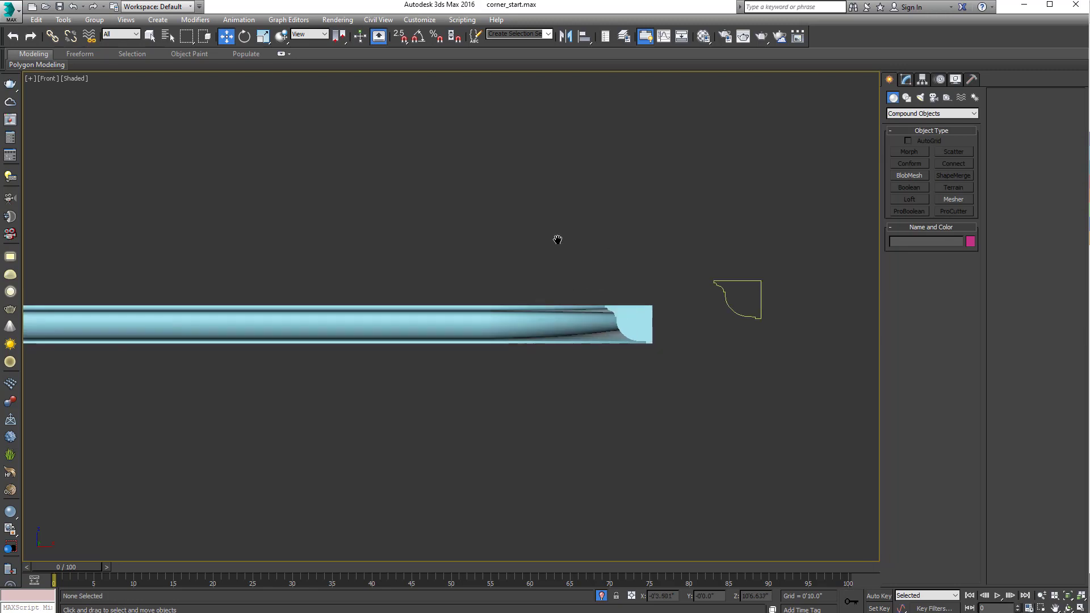
{"action": "key", "text": "F3"}
{"action": "left_click_drag", "start_coordinate": [562, 243], "coordinate": [746, 354]}
{"action": "scroll", "coordinate": [601, 328], "scroll_direction": "up", "scroll_amount": 3}
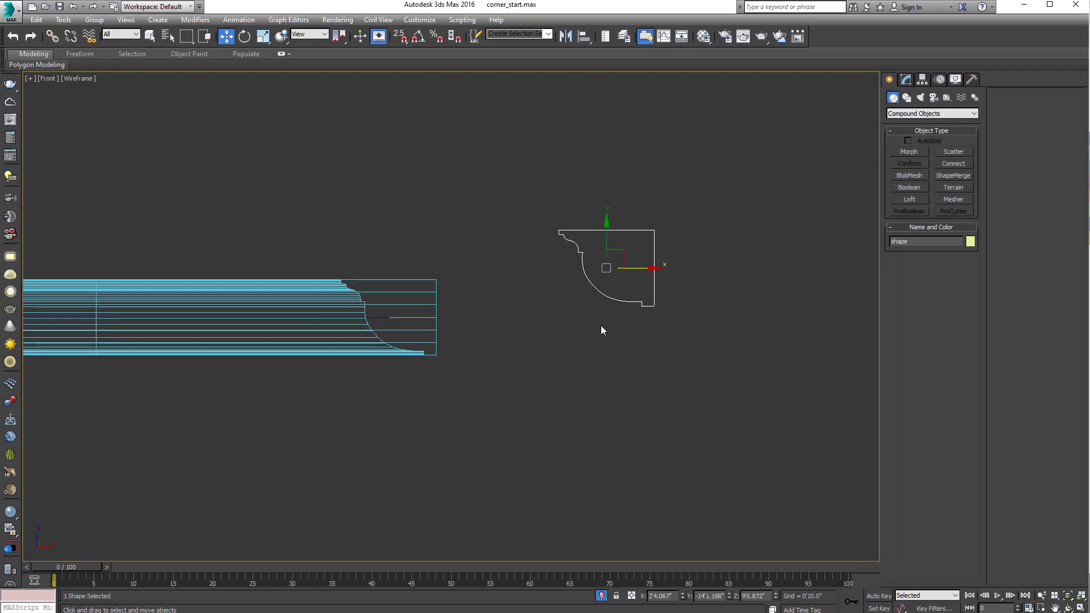
{"action": "scroll", "coordinate": [467, 370], "scroll_direction": "down", "scroll_amount": 3}
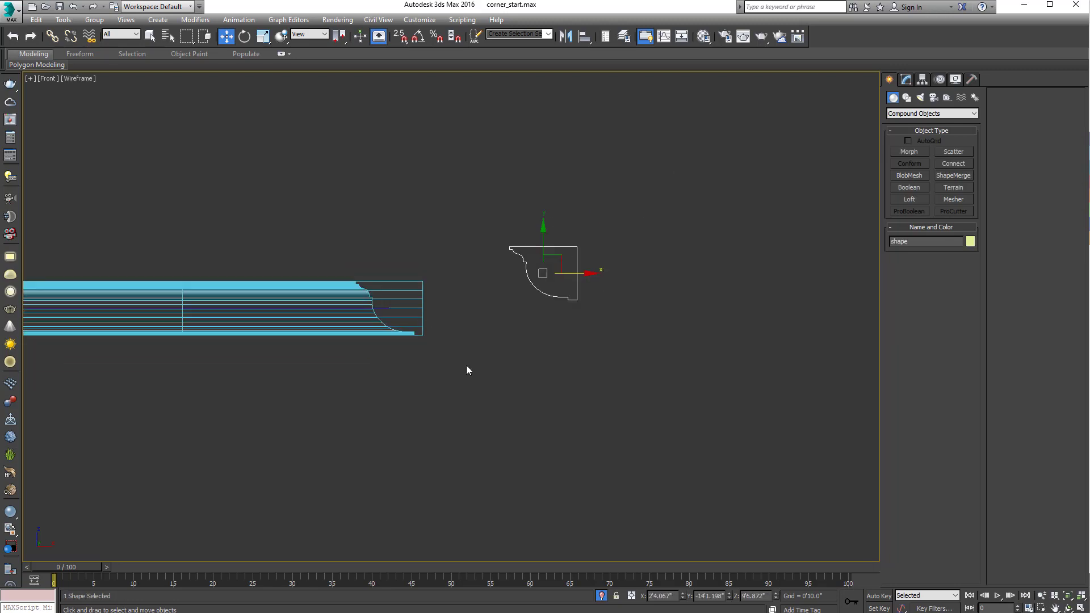
- Select the profile's closed spline at the Spline sub-object level and bring the isolated-out room back in shaded display
{"action": "left_click", "coordinate": [906, 80]}
{"action": "left_click_drag", "start_coordinate": [622, 212], "coordinate": [530, 270]}
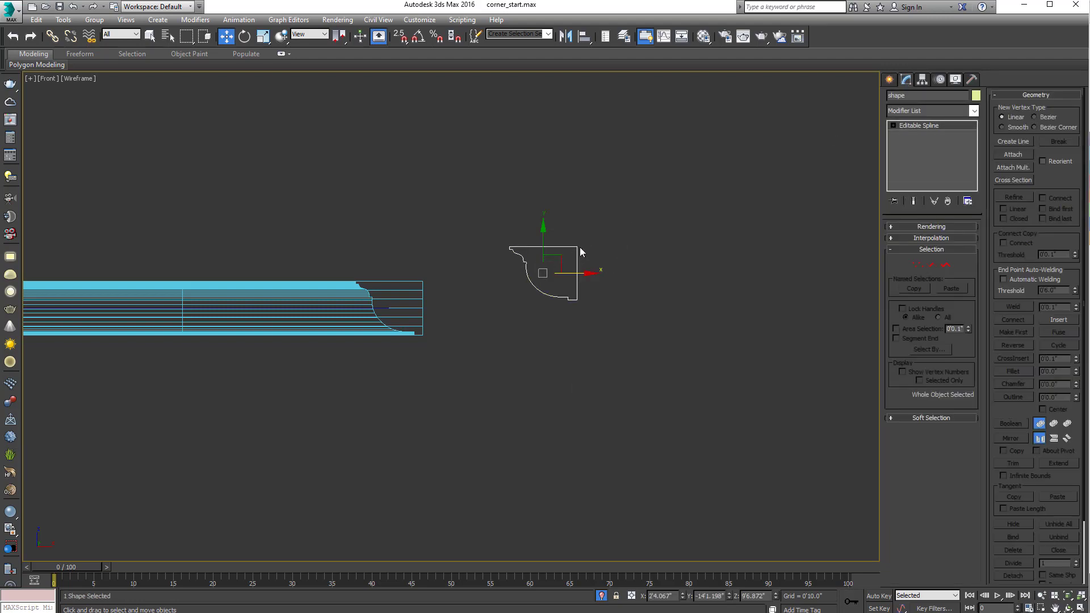
{"action": "left_click", "coordinate": [948, 265]}
{"action": "middle_click_drag", "start_coordinate": [505, 324], "coordinate": [511, 328]}
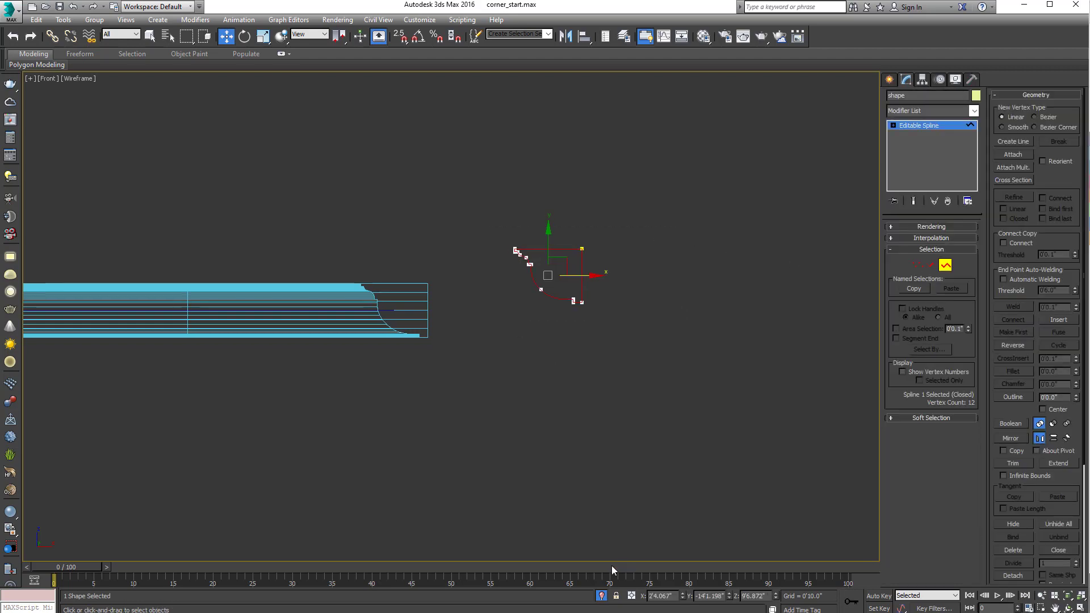
{"action": "left_click", "coordinate": [602, 597]}
{"action": "middle_click_drag", "start_coordinate": [563, 405], "coordinate": [612, 427]}
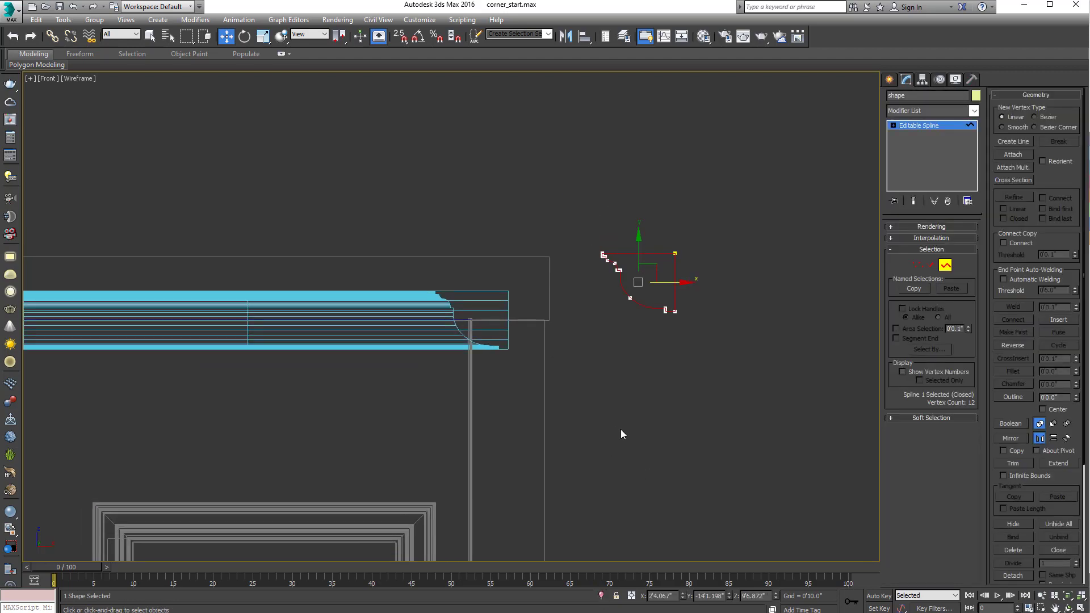
{"action": "key", "text": "F3"}
- Try shifting the profile's spline down and toward the room, undo both moves and leave the Spline sub-object level
{"action": "left_click_drag", "start_coordinate": [636, 249], "coordinate": [636, 276]}
{"action": "middle_click_drag", "start_coordinate": [693, 315], "coordinate": [688, 333]}
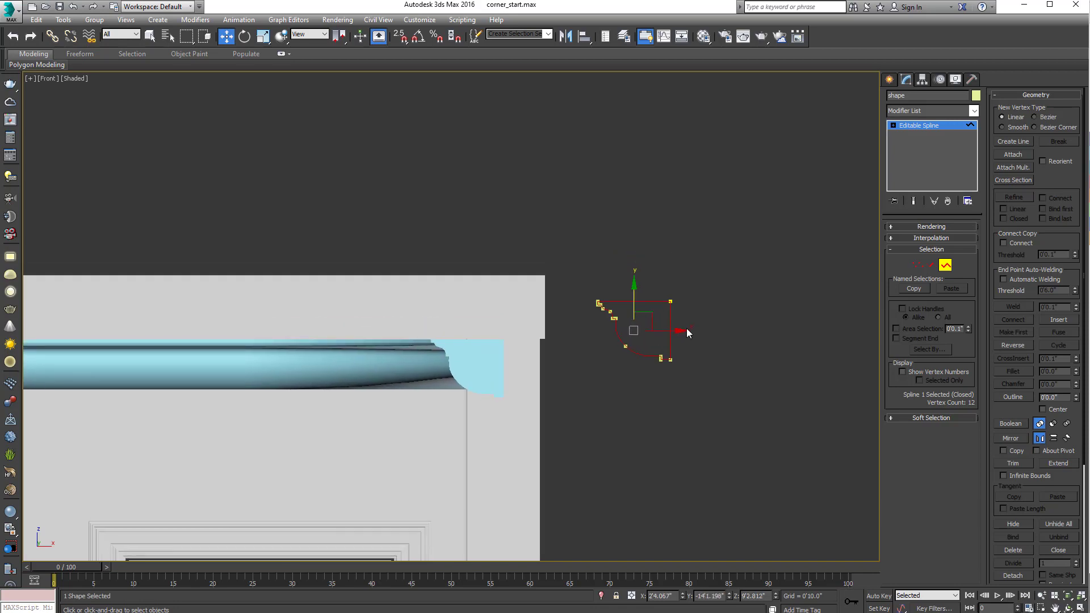
{"action": "scroll", "coordinate": [689, 334], "scroll_direction": "up", "scroll_amount": 2}
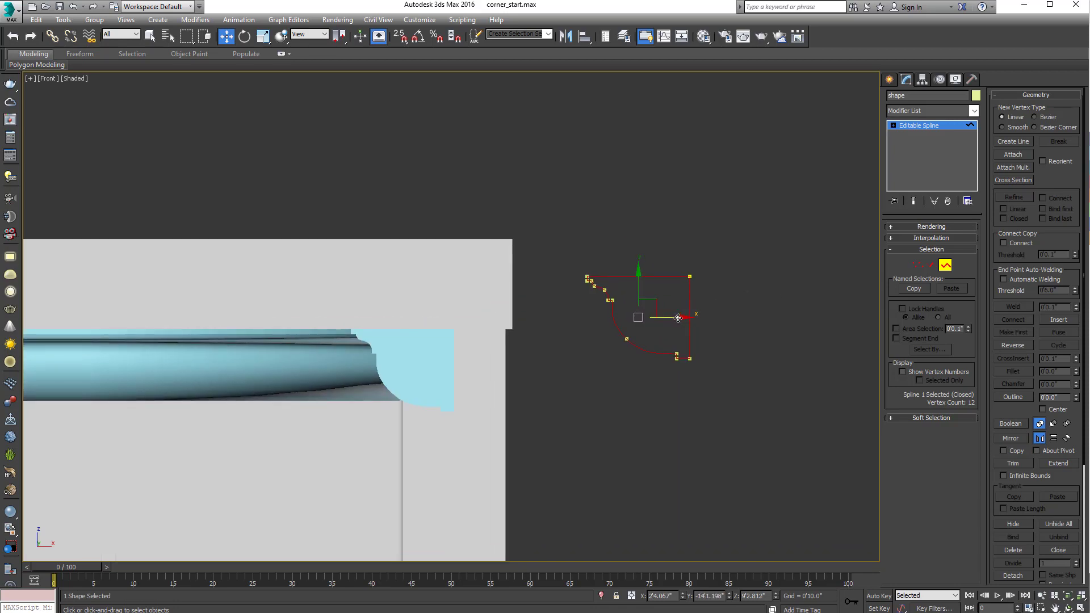
{"action": "left_click_drag", "start_coordinate": [678, 318], "coordinate": [650, 318]}
{"action": "key", "text": "ctrl+z"}
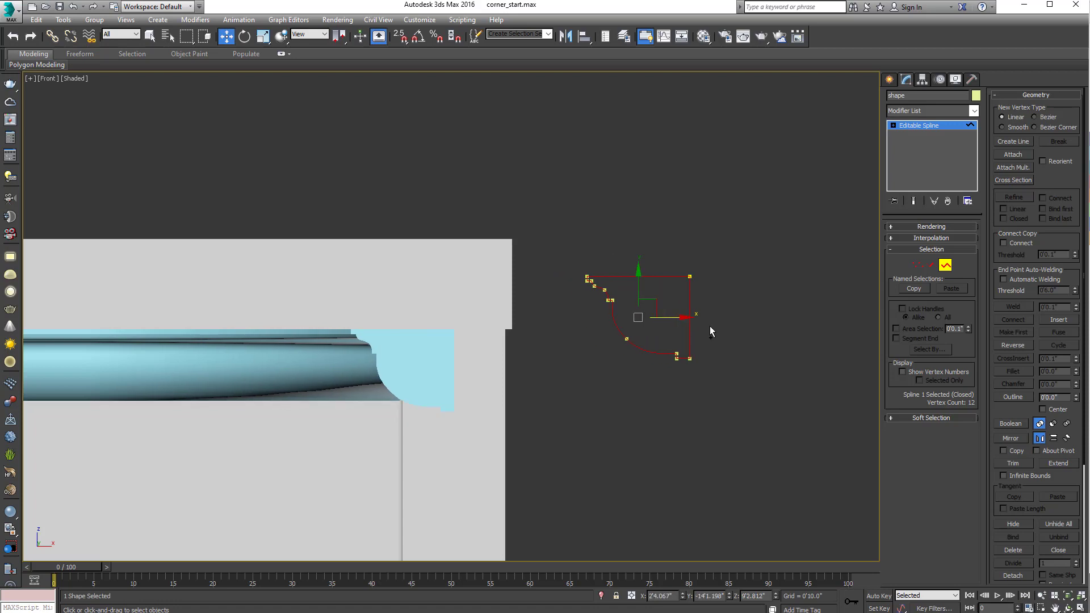
{"action": "key", "text": "ctrl+z"}
{"action": "left_click", "coordinate": [947, 265]}
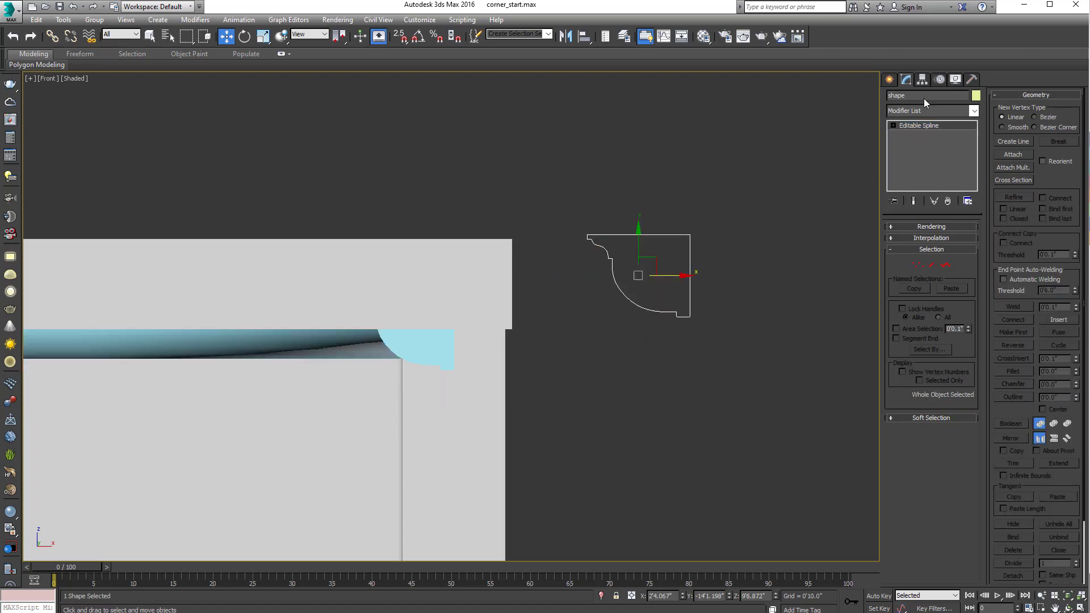
- Move only the profile's pivot to its upper-right corner, where the straight top and back edges meet
{"action": "left_click", "coordinate": [921, 80]}
{"action": "left_click", "coordinate": [936, 155]}
{"action": "middle_click_drag", "start_coordinate": [650, 292], "coordinate": [600, 330]}
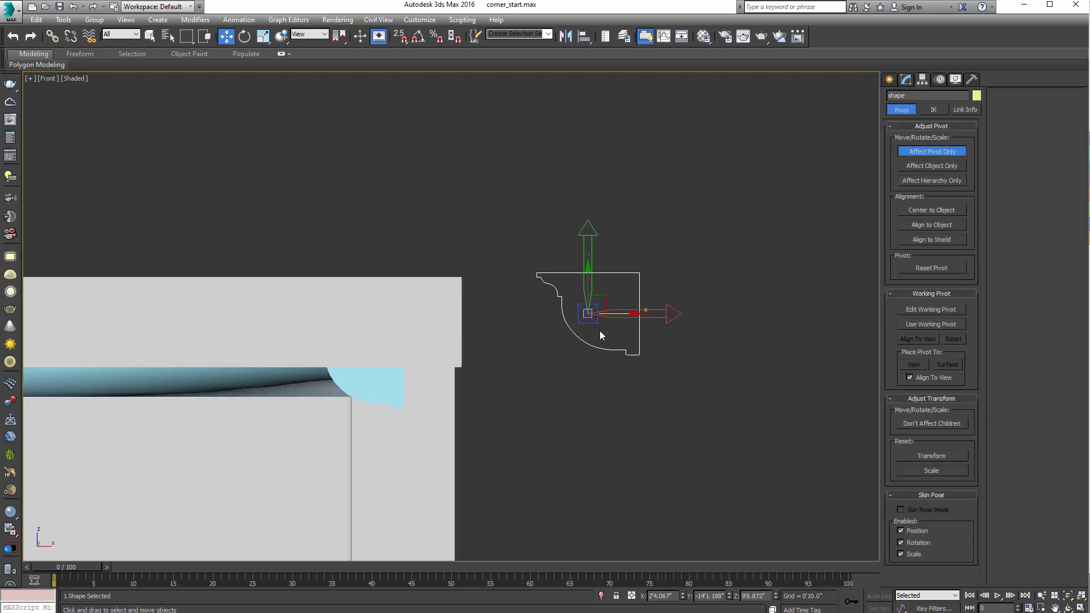
{"action": "scroll", "coordinate": [599, 330], "scroll_direction": "up", "scroll_amount": 2}
{"action": "left_click_drag", "start_coordinate": [603, 293], "coordinate": [671, 237]}
{"action": "middle_click_drag", "start_coordinate": [650, 271], "coordinate": [651, 292]}
{"action": "scroll", "coordinate": [653, 273], "scroll_direction": "up", "scroll_amount": 8}
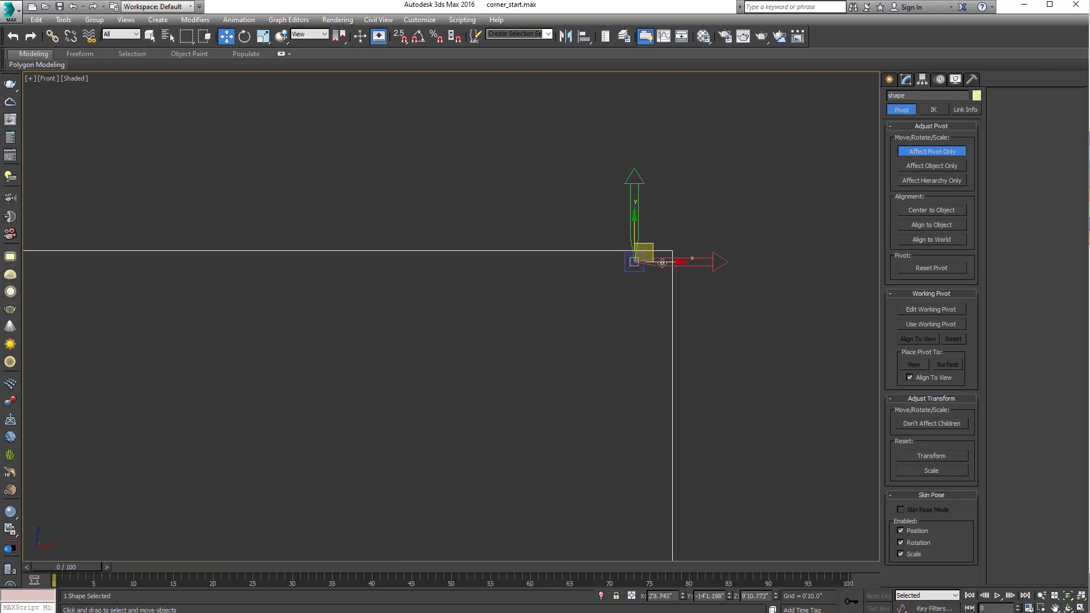
{"action": "left_click_drag", "start_coordinate": [655, 247], "coordinate": [690, 238]}
{"action": "left_click", "coordinate": [923, 153]}
- Delete the existing loft object and switch back to a Perspective view framing the whole room
{"action": "scroll", "coordinate": [654, 397], "scroll_direction": "down", "scroll_amount": 6}
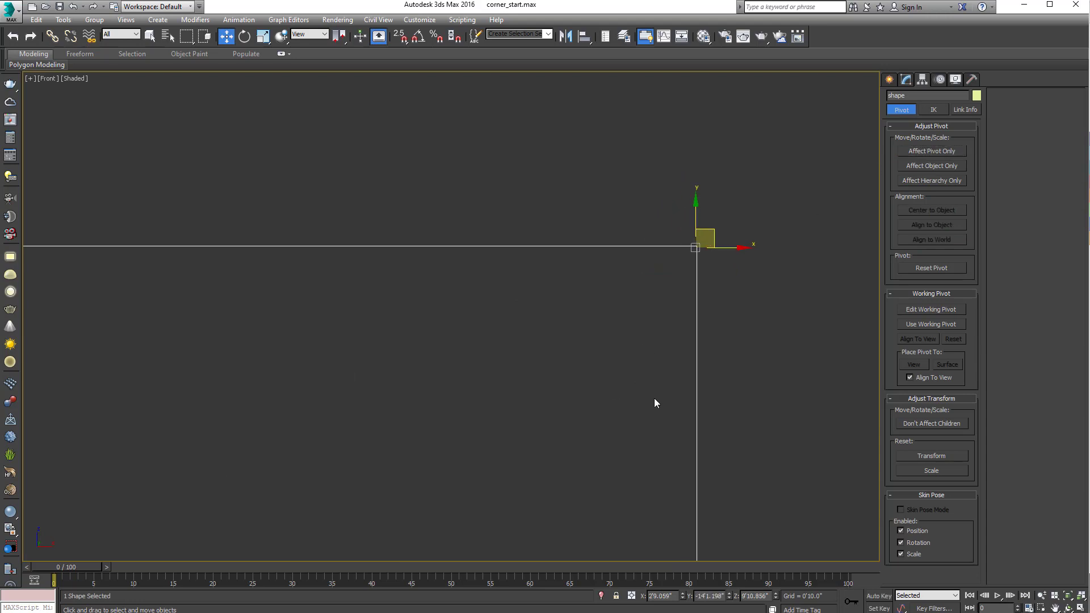
{"action": "left_click", "coordinate": [733, 408]}
{"action": "left_click", "coordinate": [560, 355]}
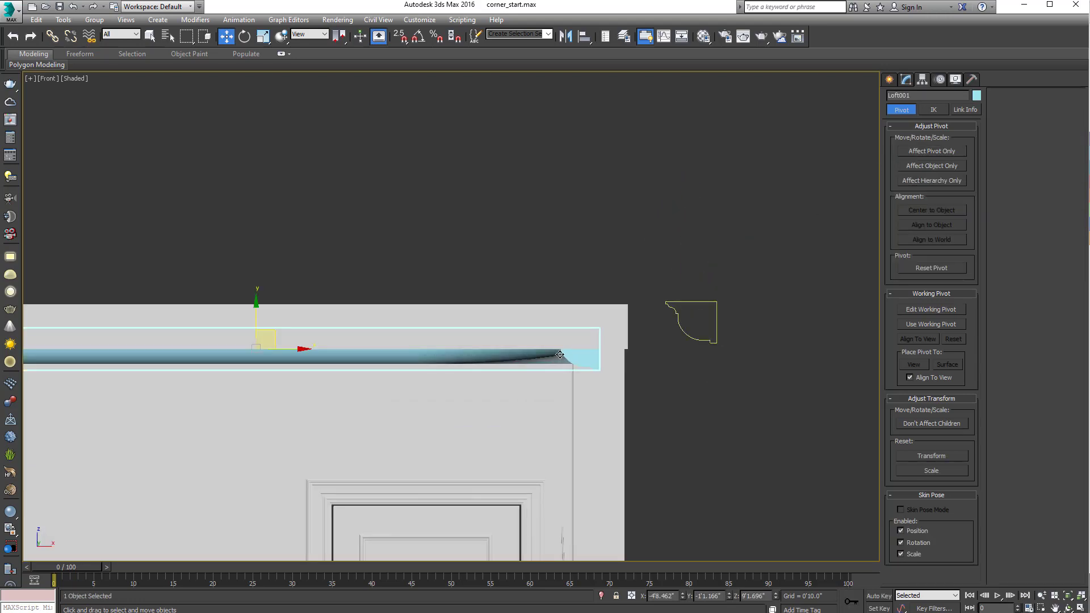
{"action": "key", "text": "Delete"}
{"action": "key", "text": "p"}
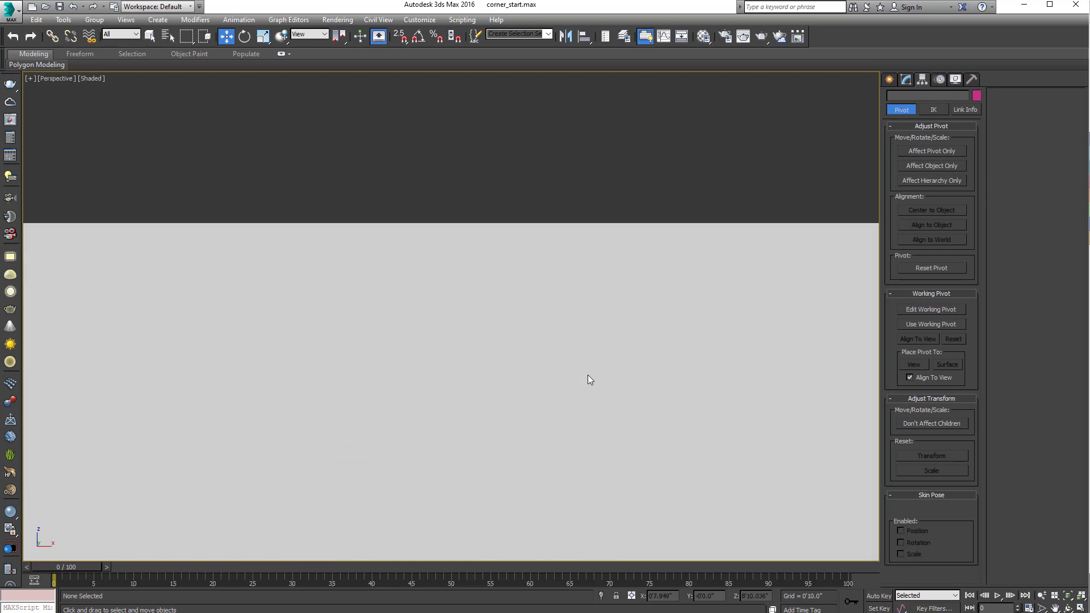
{"action": "key", "text": "z"}
{"action": "middle_click_drag", "start_coordinate": [610, 423], "coordinate": [498, 403], "text": "alt"}
{"action": "scroll", "coordinate": [497, 403], "scroll_direction": "up", "scroll_amount": 3}
{"action": "scroll", "coordinate": [519, 396], "scroll_direction": "up", "scroll_amount": 5}
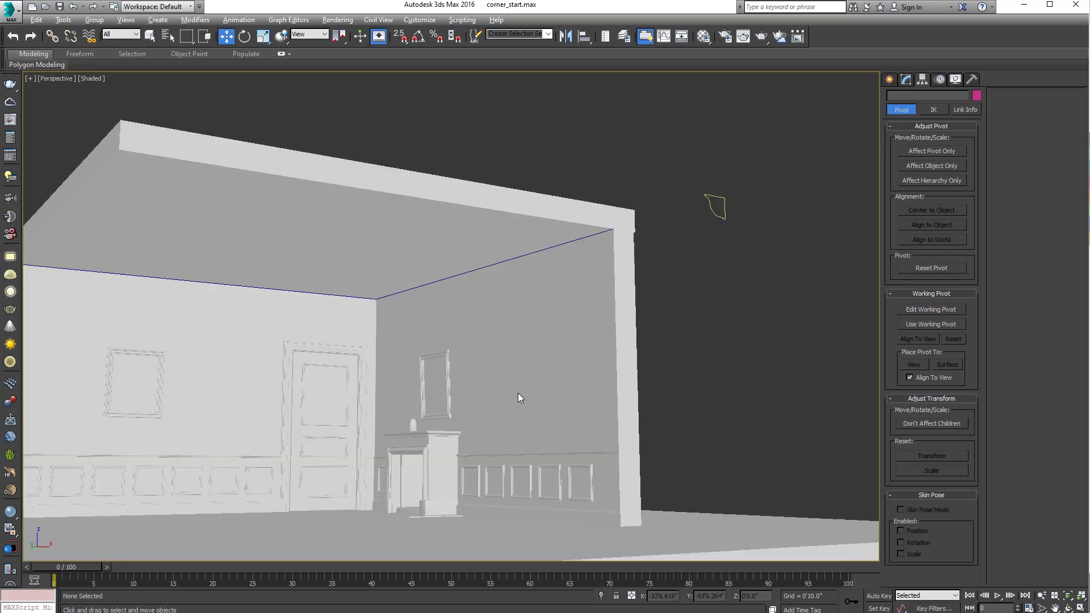
- Loft the moulding profile along the ceiling-edge path line with Get Shape and leave the new moulding selected
{"action": "left_click", "coordinate": [518, 260]}
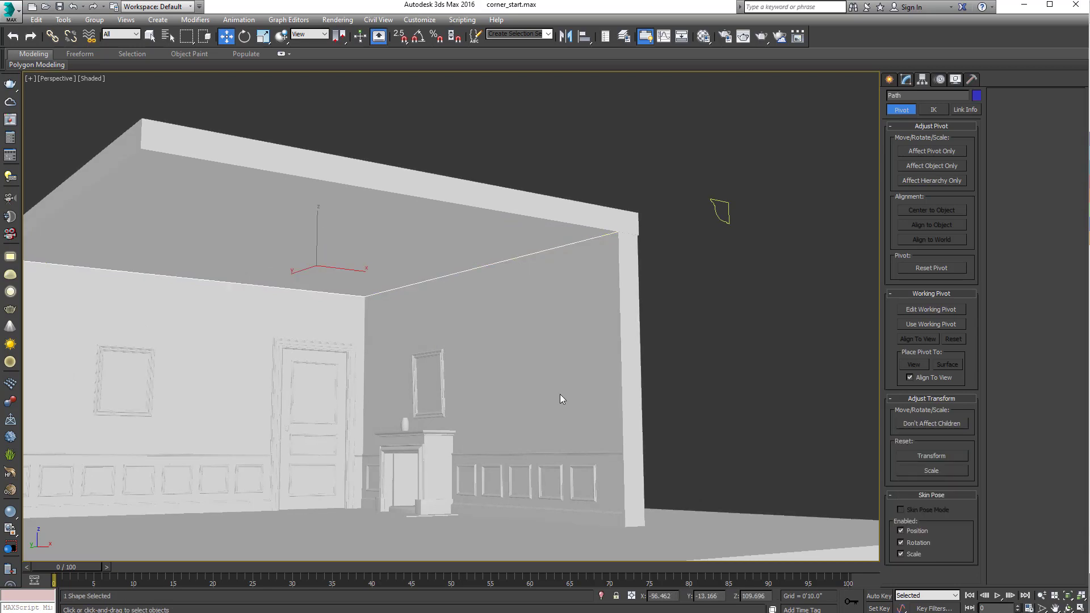
{"action": "key", "text": "q"}
{"action": "middle_click_drag", "start_coordinate": [560, 394], "coordinate": [570, 353], "text": "alt"}
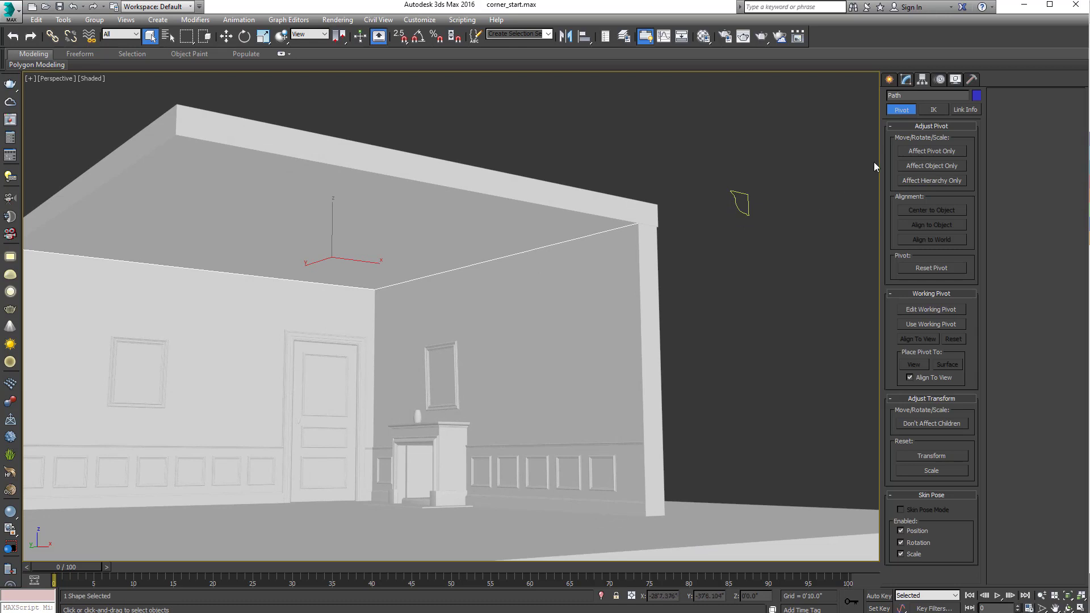
{"action": "left_click", "coordinate": [889, 79]}
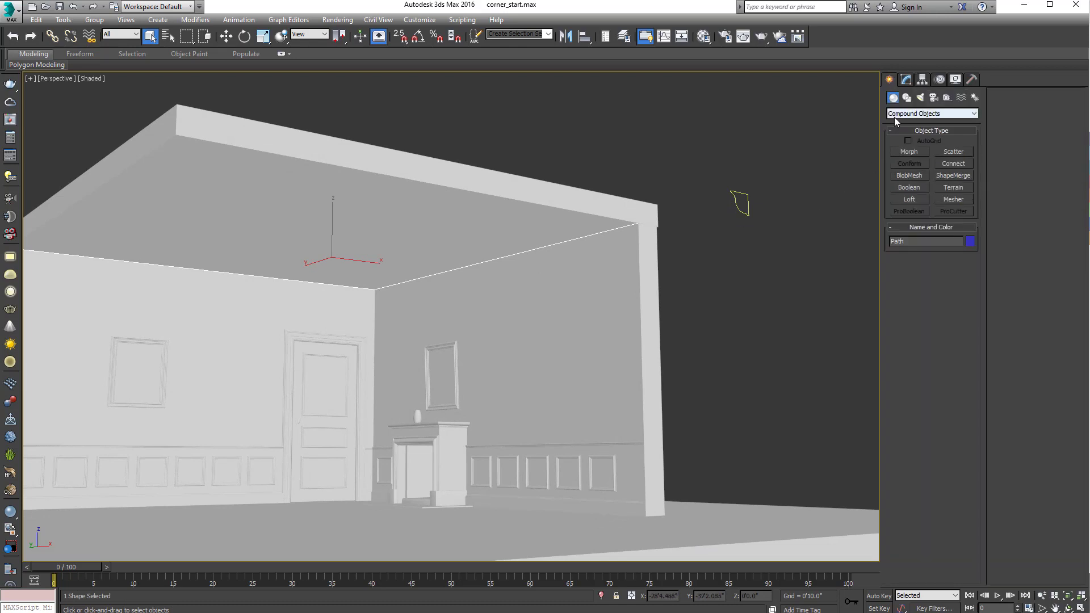
{"action": "left_click", "coordinate": [903, 200]}
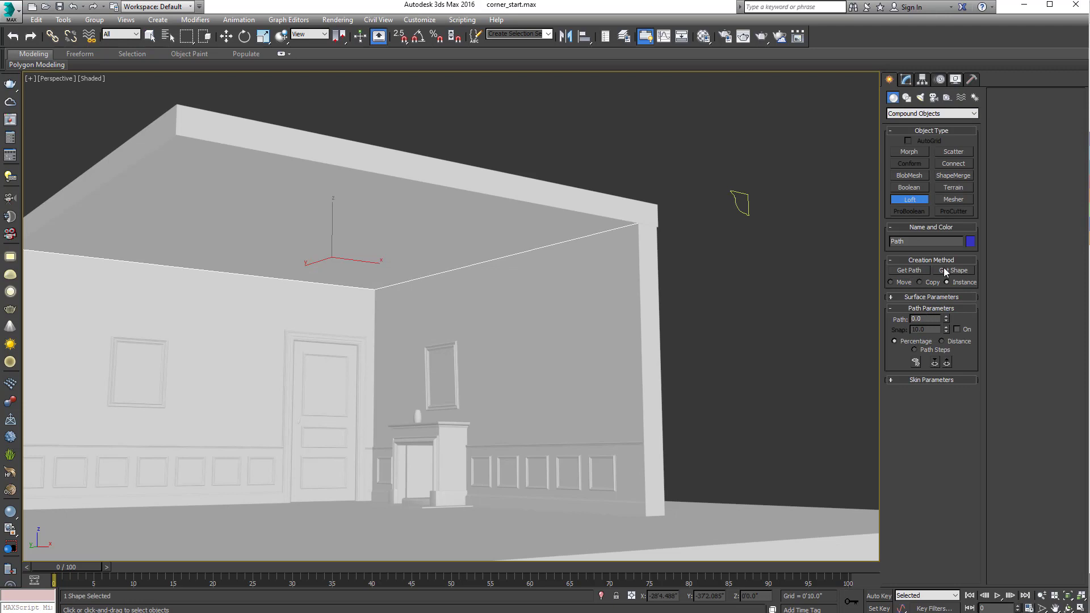
{"action": "left_click", "coordinate": [943, 268]}
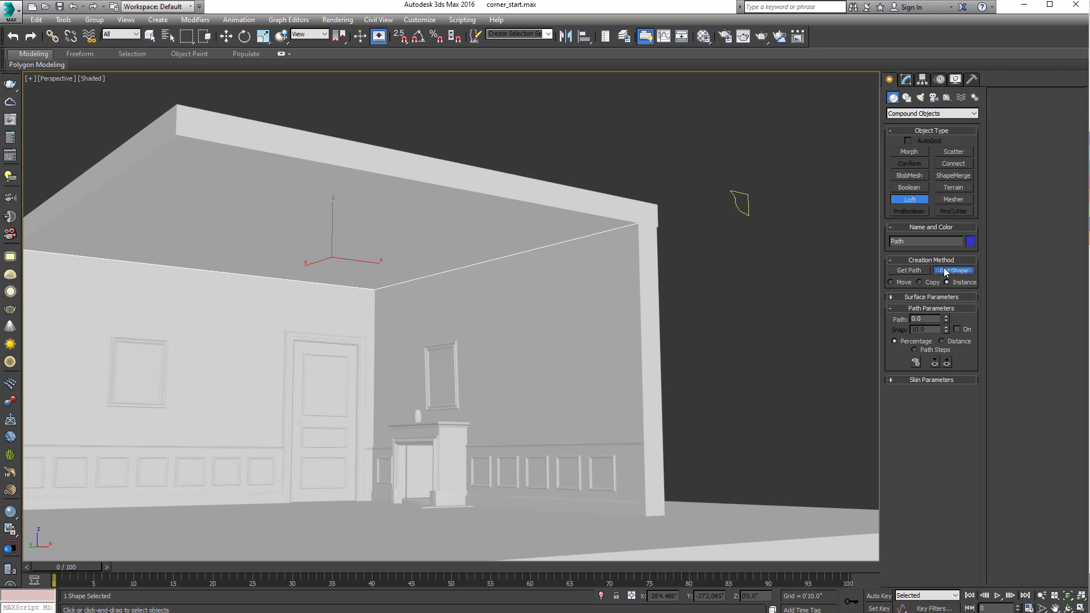
{"action": "left_click", "coordinate": [740, 210]}
{"action": "key", "text": "w"}
{"action": "middle_click_drag", "start_coordinate": [764, 237], "coordinate": [707, 280], "text": "alt"}
{"action": "left_click", "coordinate": [755, 240]}
{"action": "scroll", "coordinate": [707, 281], "scroll_direction": "up", "scroll_amount": 3}
{"action": "left_click", "coordinate": [554, 236]}
{"action": "middle_click_drag", "start_coordinate": [642, 225], "coordinate": [672, 225], "text": "alt"}
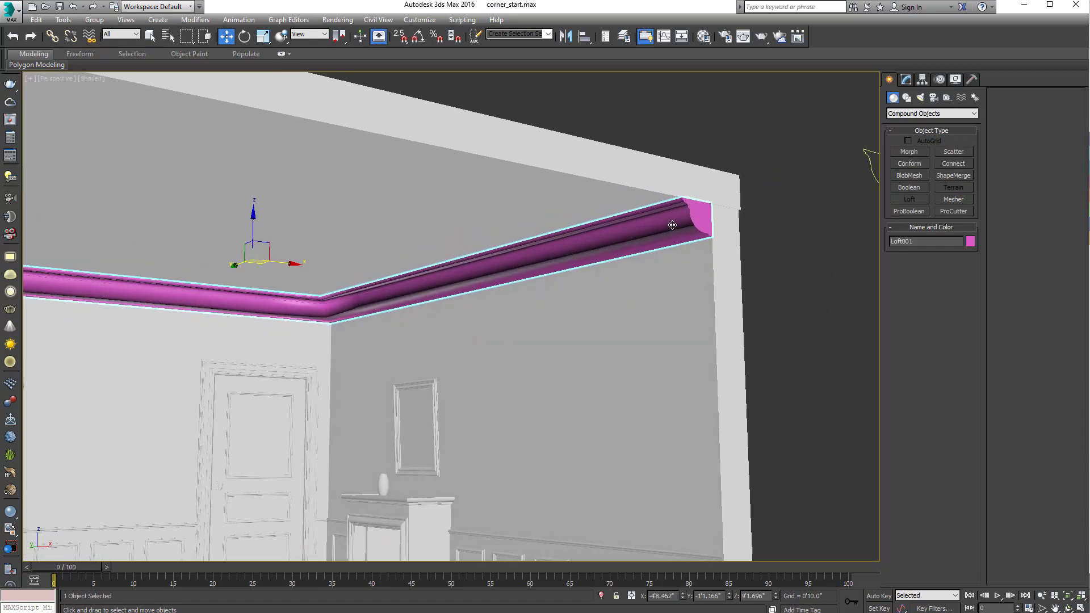
{"action": "key", "text": "q"}
{"action": "key", "text": "m"}
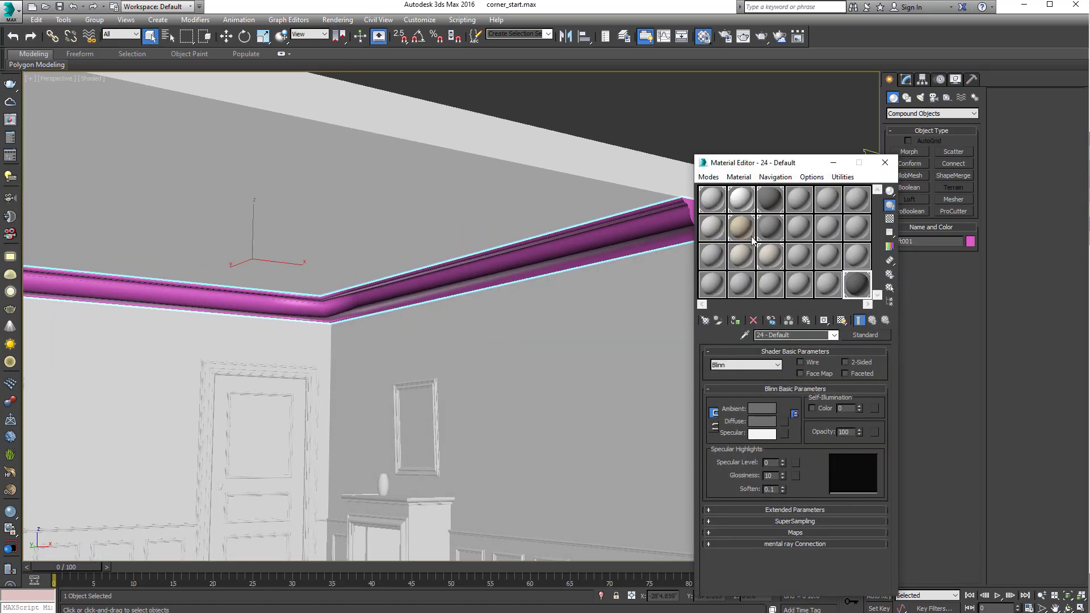
{"action": "left_click", "coordinate": [827, 285]}
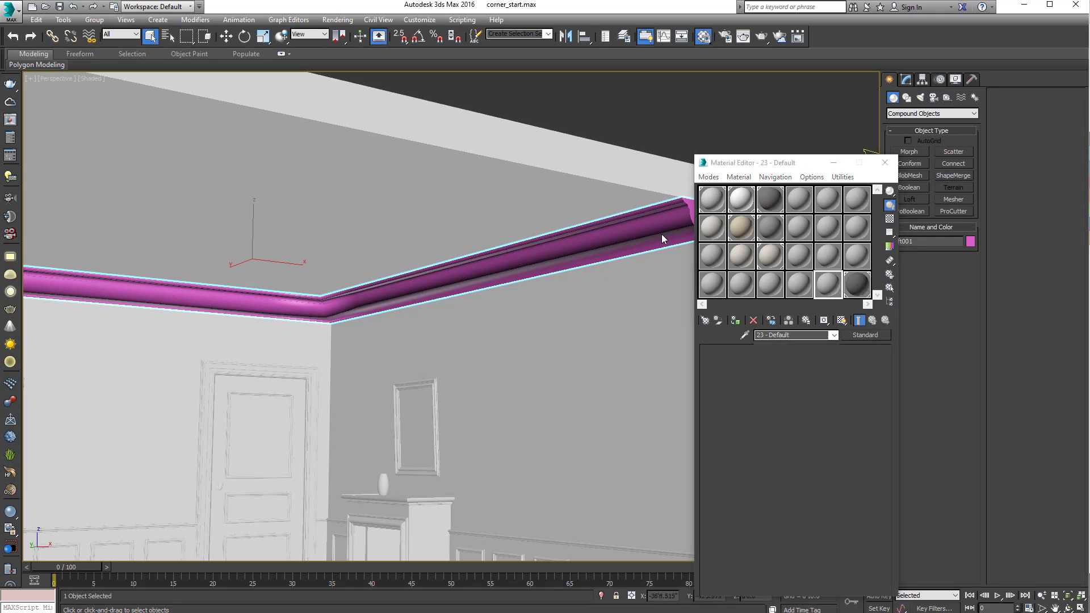
{"action": "left_click", "coordinate": [885, 162]}
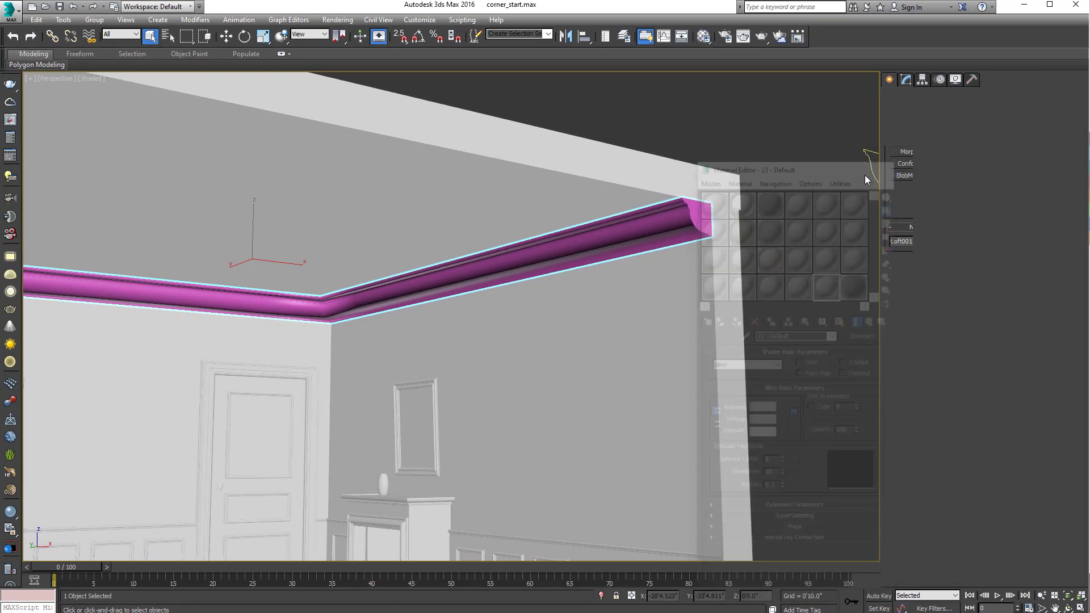
- Select the profile shape and move it along the Y axis closer to the room's open ceiling corner
{"action": "middle_click_drag", "start_coordinate": [864, 175], "coordinate": [757, 197]}
{"action": "left_click", "coordinate": [757, 196]}
{"action": "scroll", "coordinate": [732, 212], "scroll_direction": "up", "scroll_amount": 6}
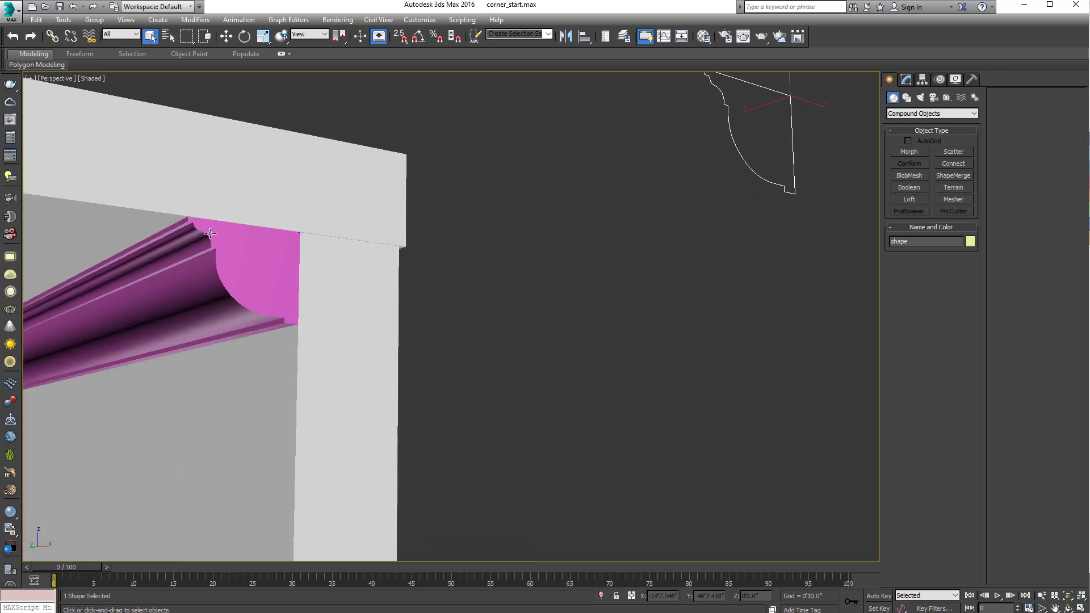
{"action": "middle_click_drag", "start_coordinate": [203, 291], "coordinate": [340, 261]}
{"action": "scroll", "coordinate": [348, 263], "scroll_direction": "down", "scroll_amount": 3}
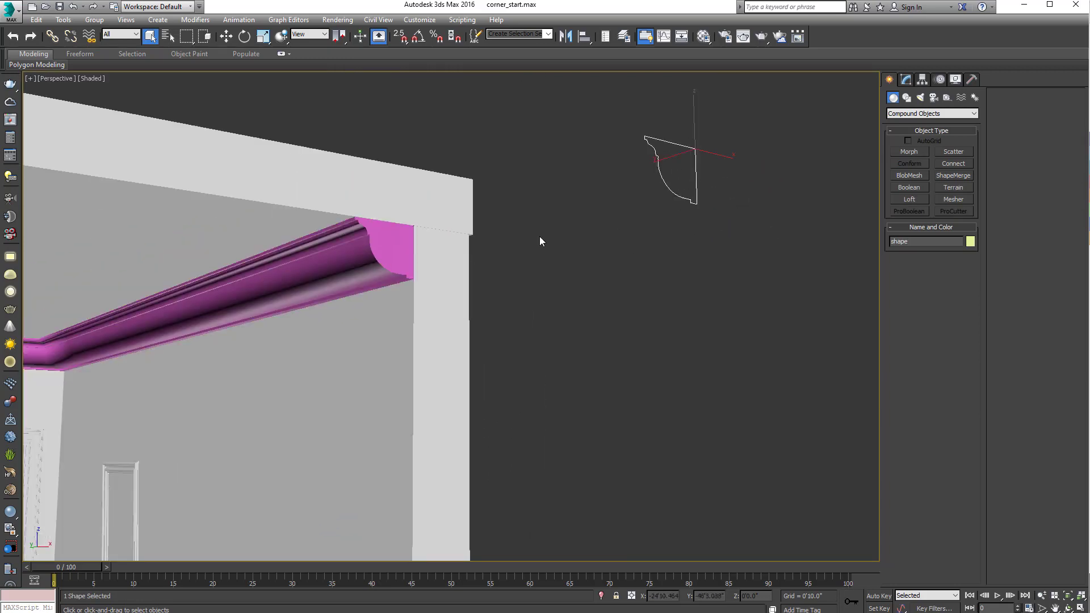
{"action": "key", "text": "w"}
{"action": "left_click_drag", "start_coordinate": [663, 158], "coordinate": [517, 199]}
{"action": "middle_click_drag", "start_coordinate": [516, 199], "coordinate": [570, 196]}
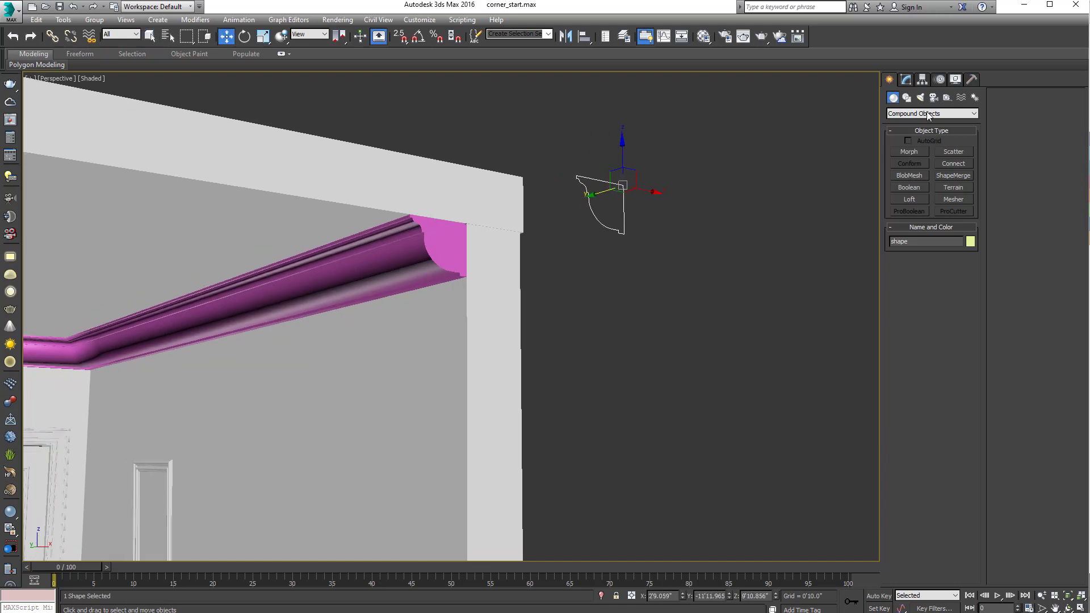
- Try moving the profile's two lowest vertices at the Vertex sub-object level, undo the move and leave that level
{"action": "left_click", "coordinate": [906, 80]}
{"action": "left_click", "coordinate": [918, 265]}
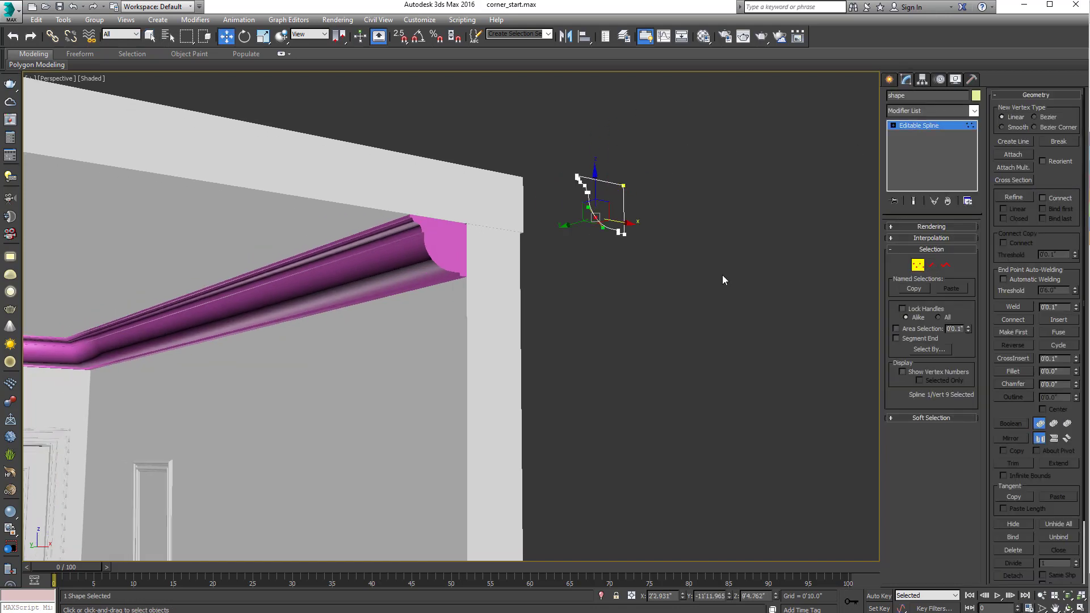
{"action": "left_click_drag", "start_coordinate": [608, 238], "coordinate": [606, 234]}
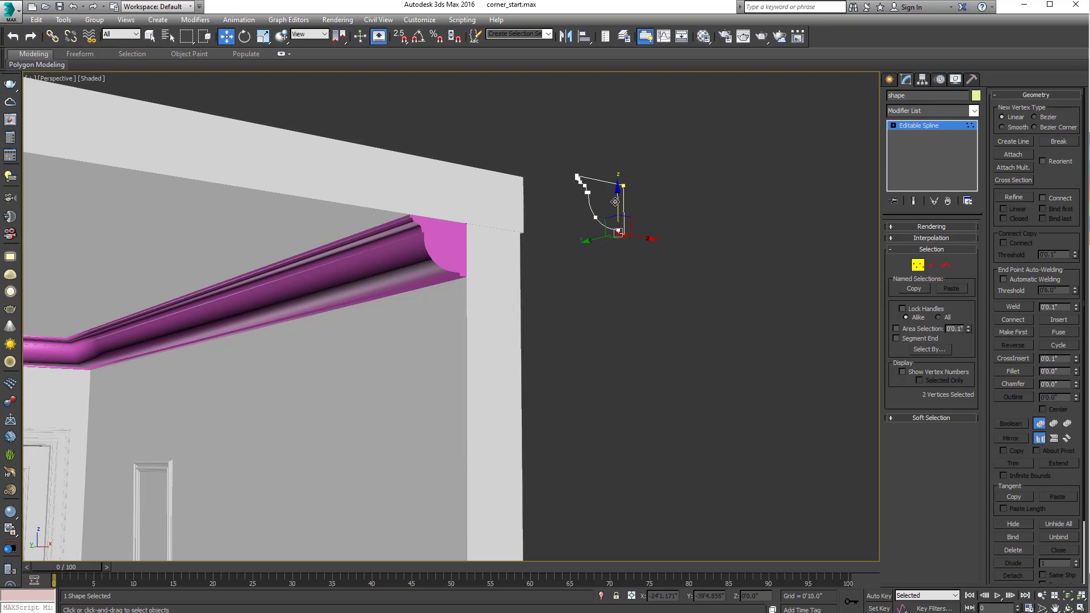
{"action": "left_click_drag", "start_coordinate": [616, 197], "coordinate": [567, 261]}
{"action": "key", "text": "ctrl+z"}
{"action": "middle_click_drag", "start_coordinate": [537, 275], "coordinate": [621, 268]}
{"action": "left_click", "coordinate": [918, 265]}
{"action": "scroll", "coordinate": [805, 242], "scroll_direction": "down", "scroll_amount": 8}
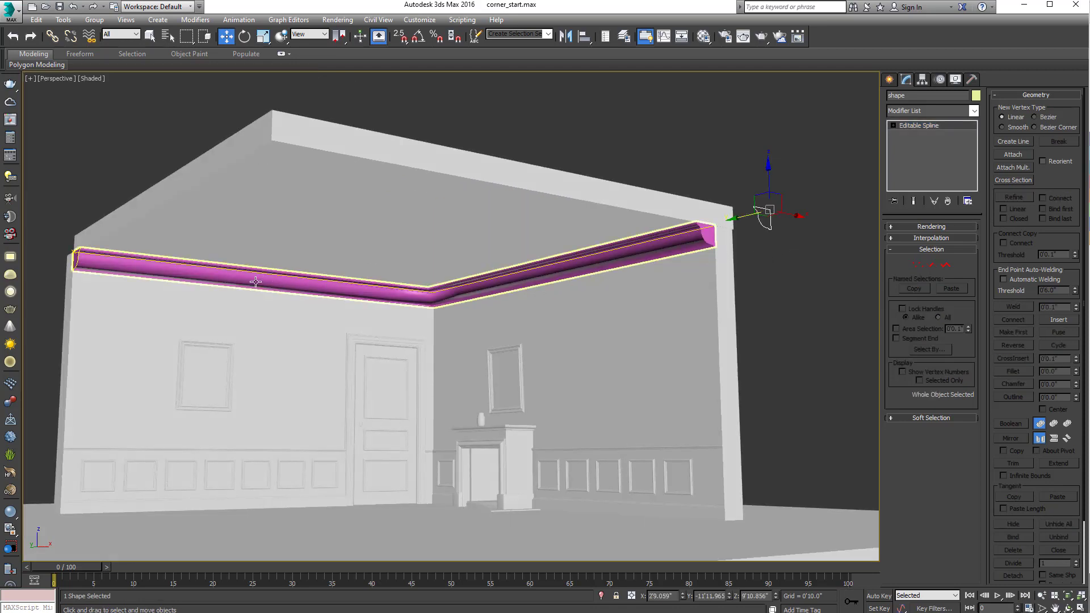
- Select the lofted moulding and expand its Surface Parameters and Skin Parameters settings for editing
{"action": "scroll", "coordinate": [441, 302], "scroll_direction": "up", "scroll_amount": 5}
{"action": "middle_click_drag", "start_coordinate": [442, 302], "coordinate": [454, 289]}
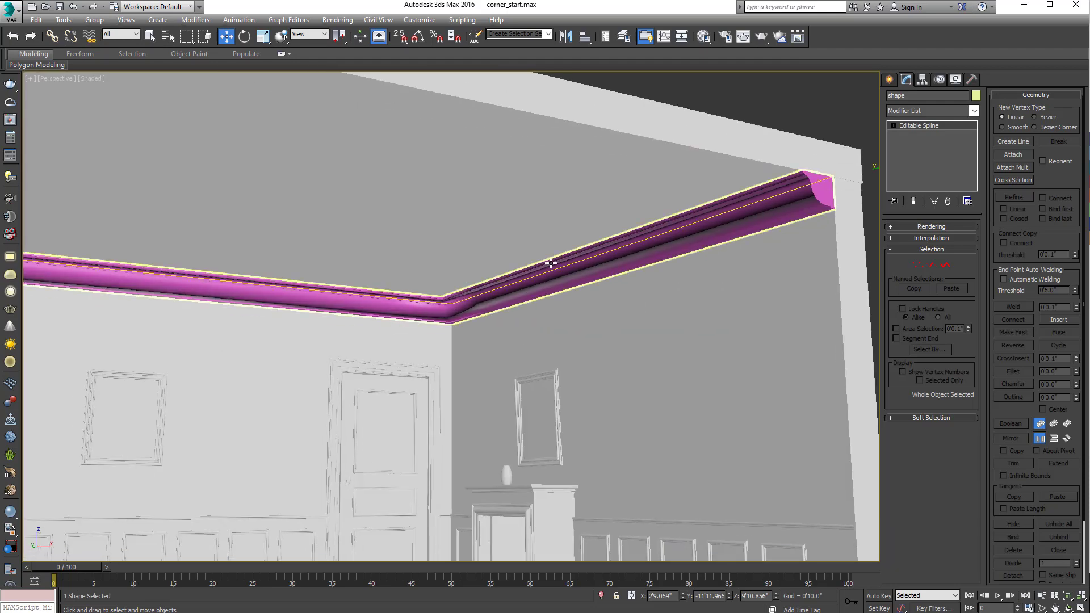
{"action": "middle_click_drag", "start_coordinate": [549, 265], "coordinate": [537, 243]}
{"action": "scroll", "coordinate": [423, 287], "scroll_direction": "up", "scroll_amount": 3}
{"action": "scroll", "coordinate": [442, 258], "scroll_direction": "up", "scroll_amount": 2}
{"action": "left_click", "coordinate": [512, 179]}
{"action": "left_click", "coordinate": [507, 190]}
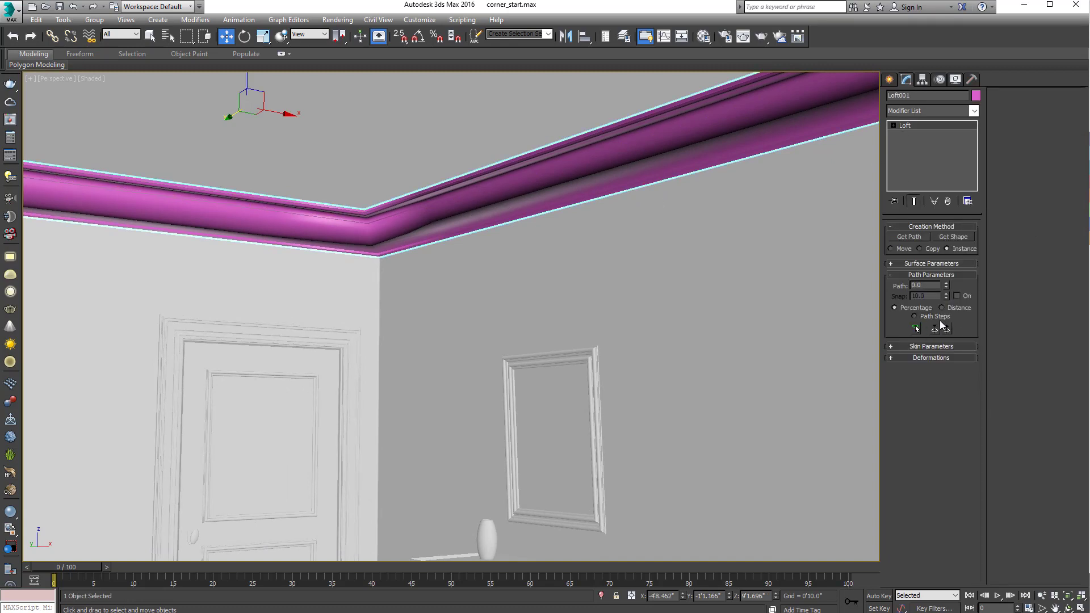
{"action": "middle_click_drag", "start_coordinate": [615, 254], "coordinate": [575, 258]}
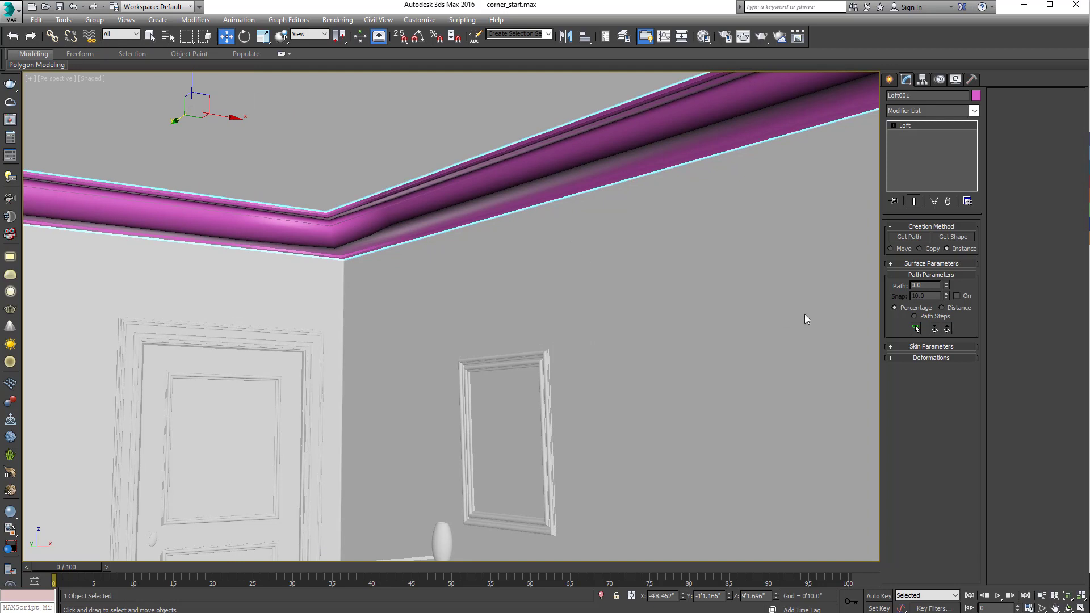
{"action": "left_click", "coordinate": [925, 268]}
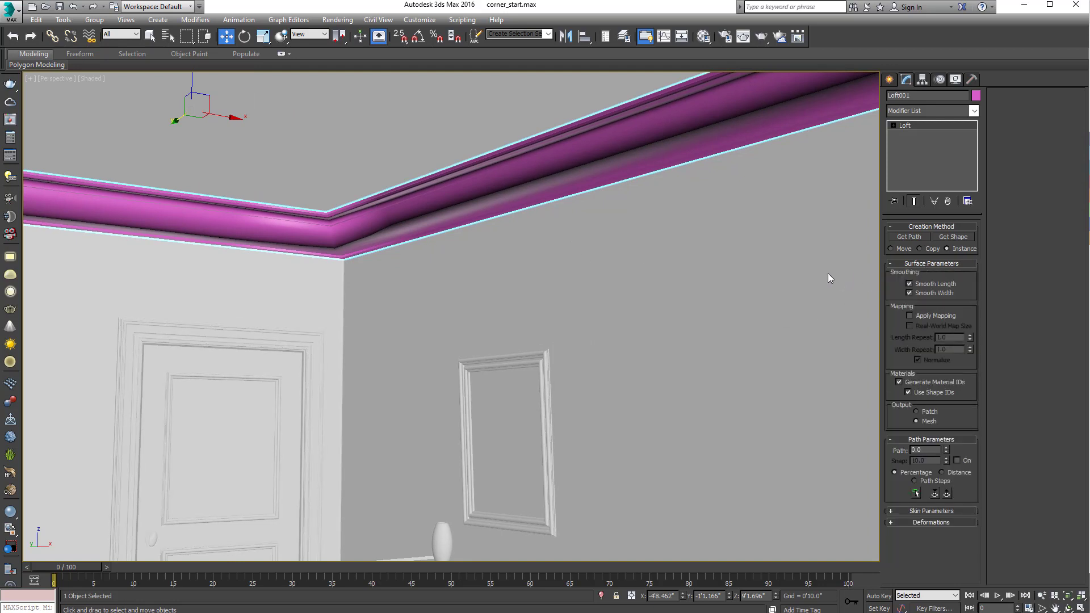
{"action": "middle_click_drag", "start_coordinate": [662, 281], "coordinate": [759, 290]}
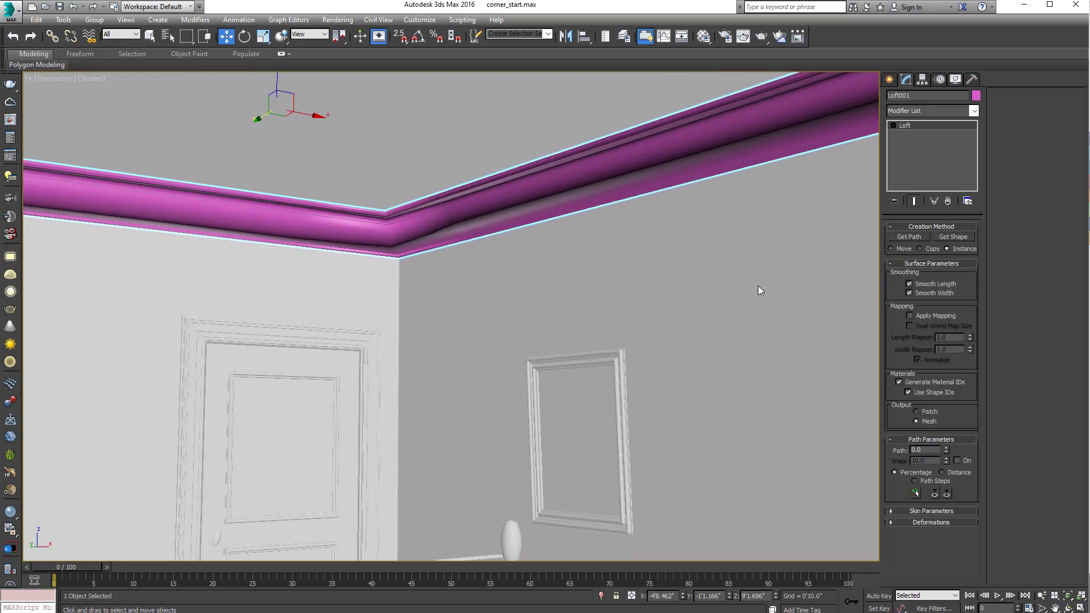
{"action": "middle_click_drag", "start_coordinate": [794, 332], "coordinate": [792, 318]}
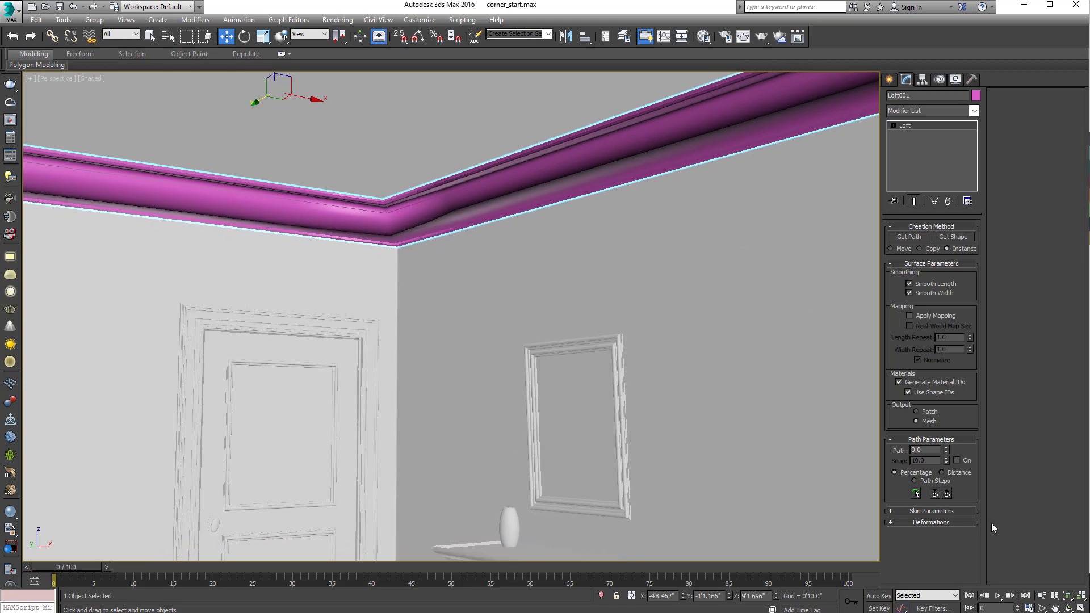
{"action": "left_click", "coordinate": [919, 511]}
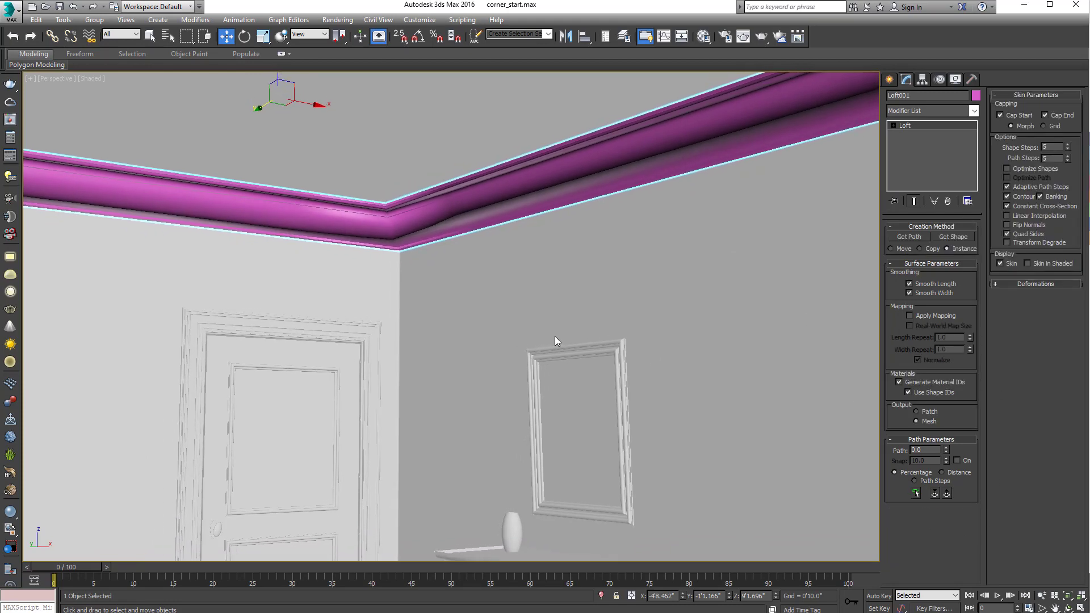
- Turn on edged-face display and frame the cut end of the moulding closely
{"action": "key", "text": "F4"}
{"action": "mouse_move", "coordinate": [554, 333]}
{"action": "middle_mouse_down"}
{"action": "mouse_move", "coordinate": [447, 370]}
{"action": "mouse_move", "coordinate": [472, 389]}
{"action": "mouse_move", "coordinate": [424, 397]}
{"action": "middle_mouse_up"}
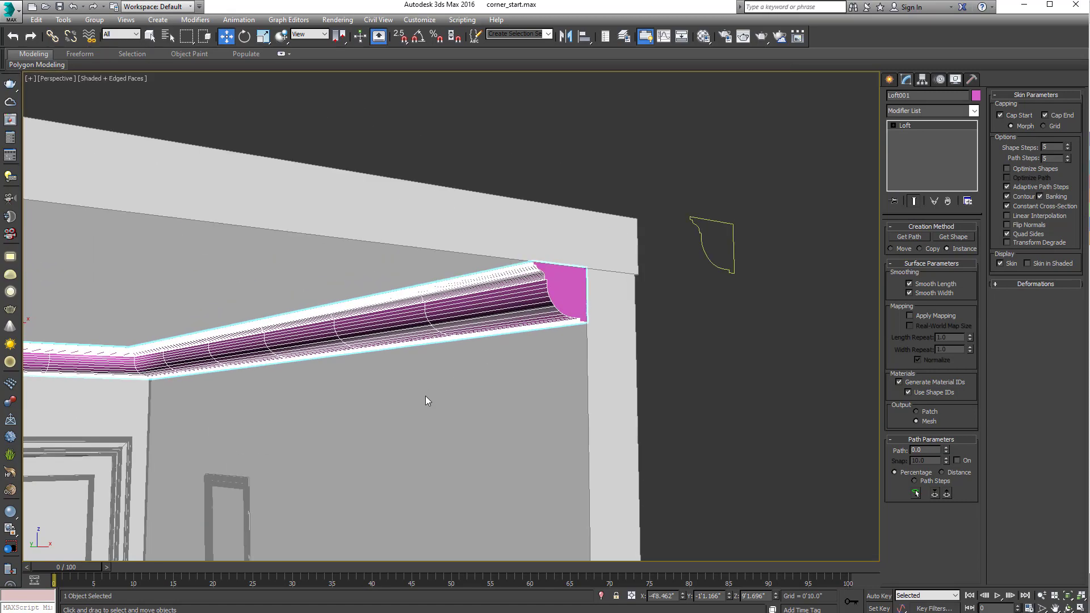
{"action": "scroll", "coordinate": [426, 399], "scroll_direction": "up", "scroll_amount": 3}
{"action": "middle_click_drag", "start_coordinate": [590, 311], "coordinate": [628, 311]}
{"action": "scroll", "coordinate": [634, 264], "scroll_direction": "up", "scroll_amount": 3}
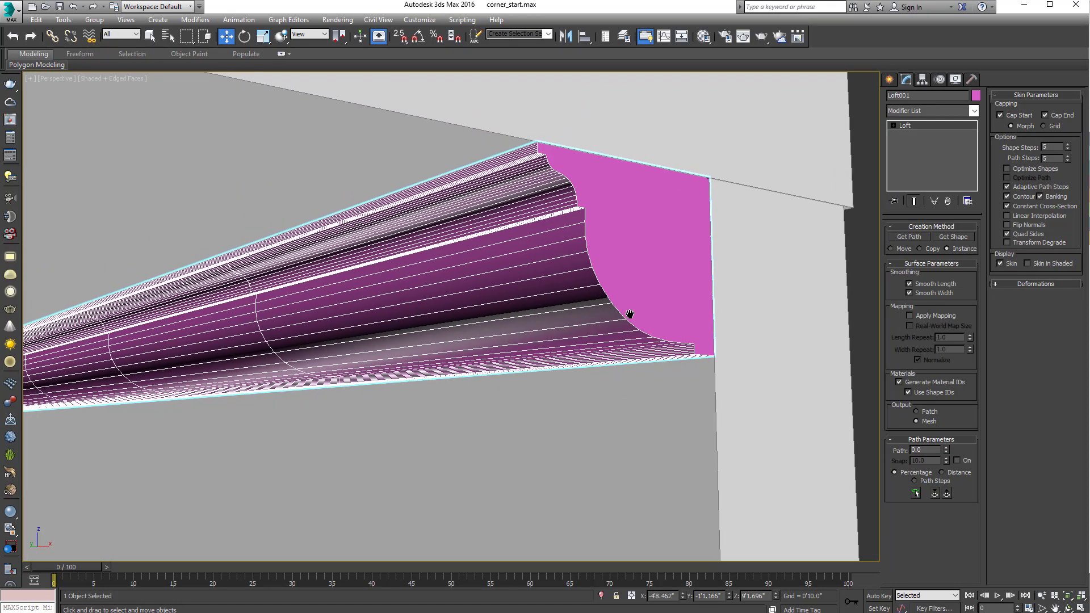
- Enable Optimize Shapes in the moulding's skin options to drop the extra edges on straight segments
{"action": "left_click", "coordinate": [1007, 169]}
{"action": "left_click", "coordinate": [1016, 167]}
{"action": "middle_click_drag", "start_coordinate": [630, 224], "coordinate": [610, 283]}
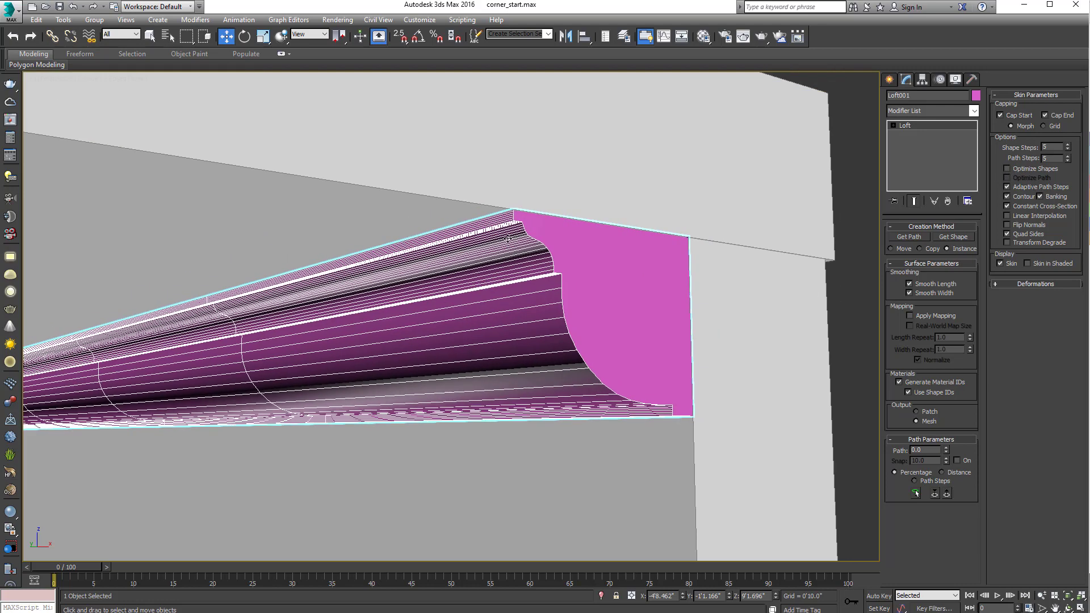
{"action": "scroll", "coordinate": [509, 236], "scroll_direction": "up", "scroll_amount": 4}
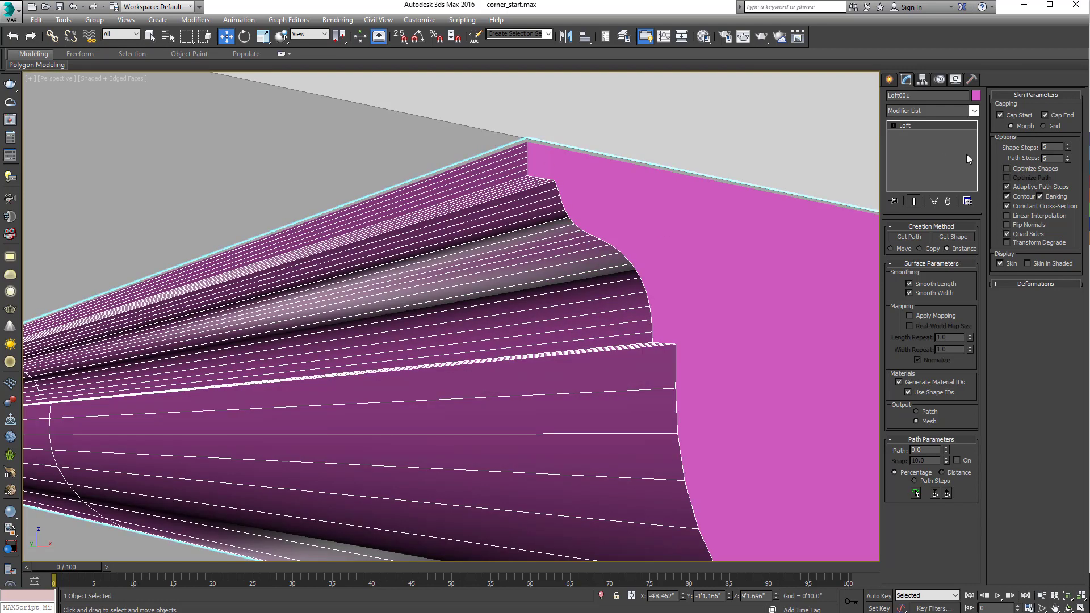
{"action": "left_click", "coordinate": [1016, 169]}
{"action": "middle_click_drag", "start_coordinate": [632, 318], "coordinate": [608, 219]}
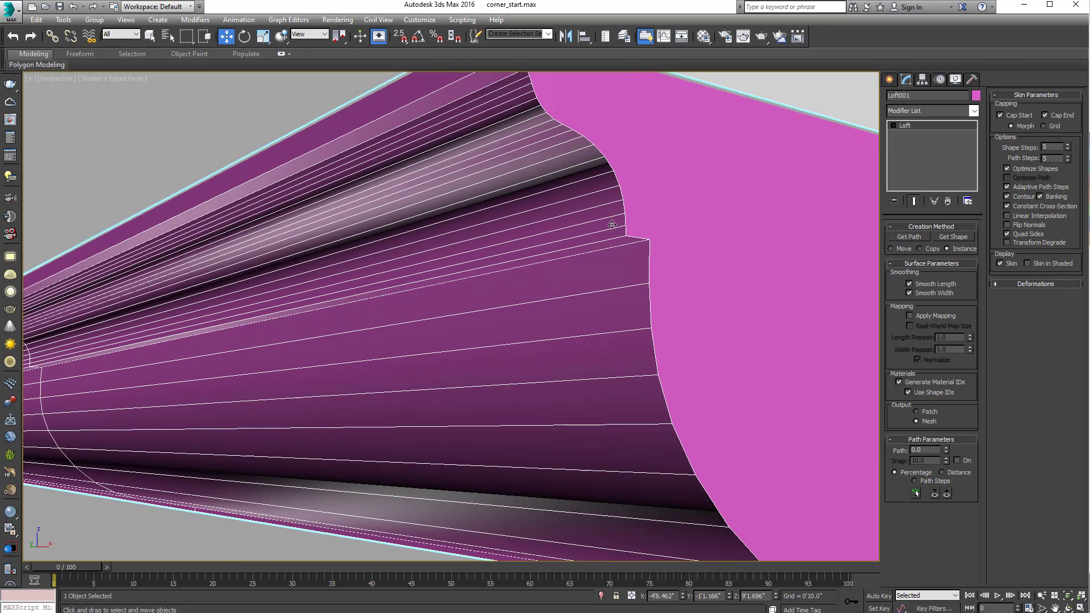
- Reduce the moulding's Shape Steps to 0
{"action": "scroll", "coordinate": [602, 222], "scroll_direction": "down", "scroll_amount": 4}
{"action": "middle_click_drag", "start_coordinate": [594, 260], "coordinate": [649, 322]}
{"action": "middle_click_drag", "start_coordinate": [337, 317], "coordinate": [681, 244]}
{"action": "scroll", "coordinate": [681, 244], "scroll_direction": "down", "scroll_amount": 2}
{"action": "middle_click_drag", "start_coordinate": [301, 321], "coordinate": [464, 250]}
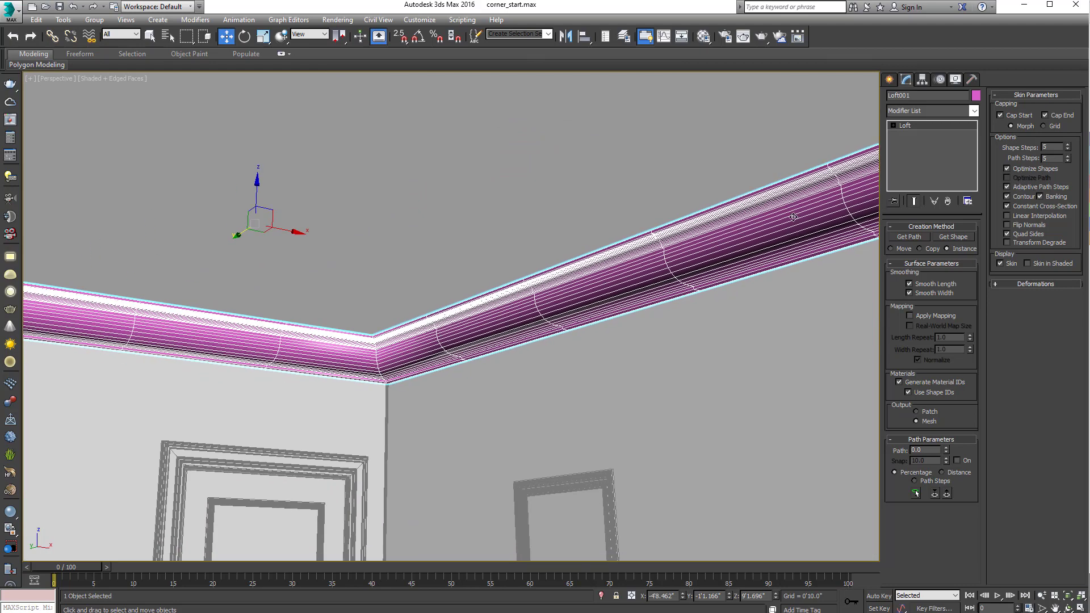
{"action": "middle_click_drag", "start_coordinate": [744, 223], "coordinate": [618, 247]}
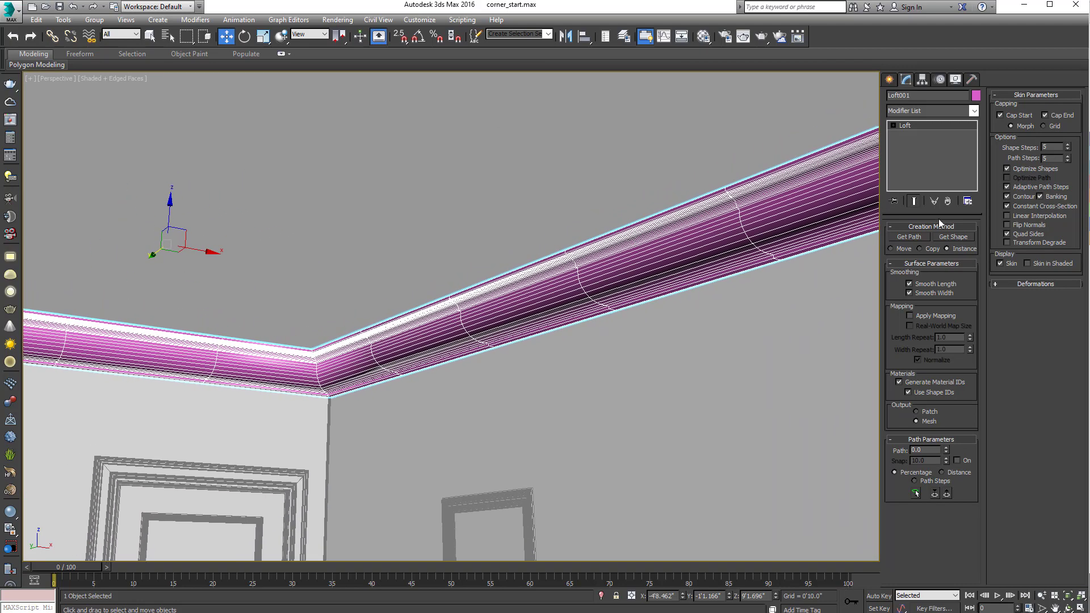
{"action": "middle_click_drag", "start_coordinate": [695, 241], "coordinate": [692, 256]}
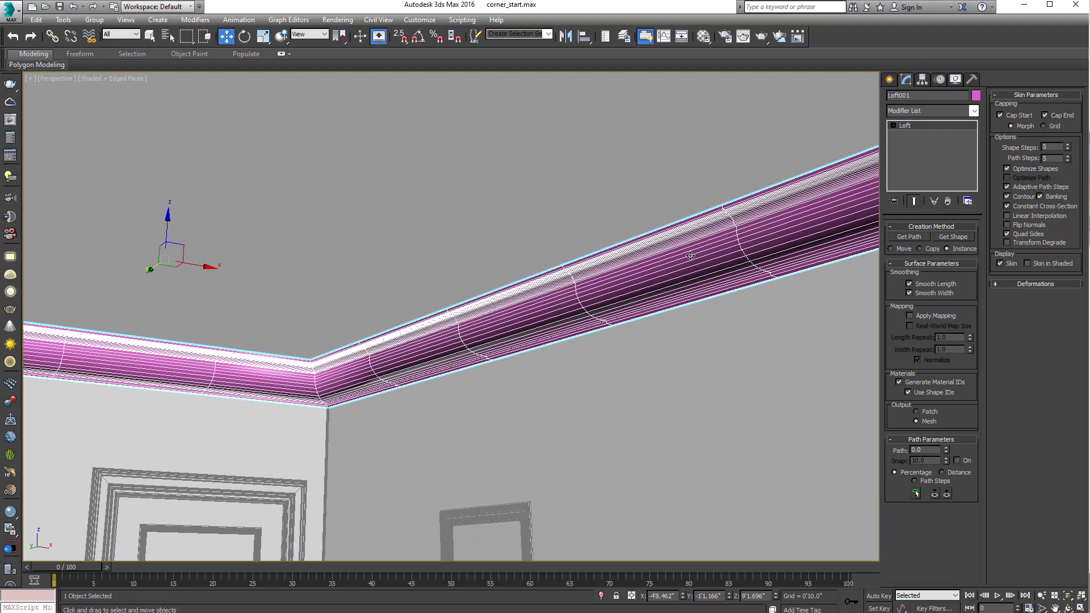
{"action": "right_click", "coordinate": [1068, 150]}
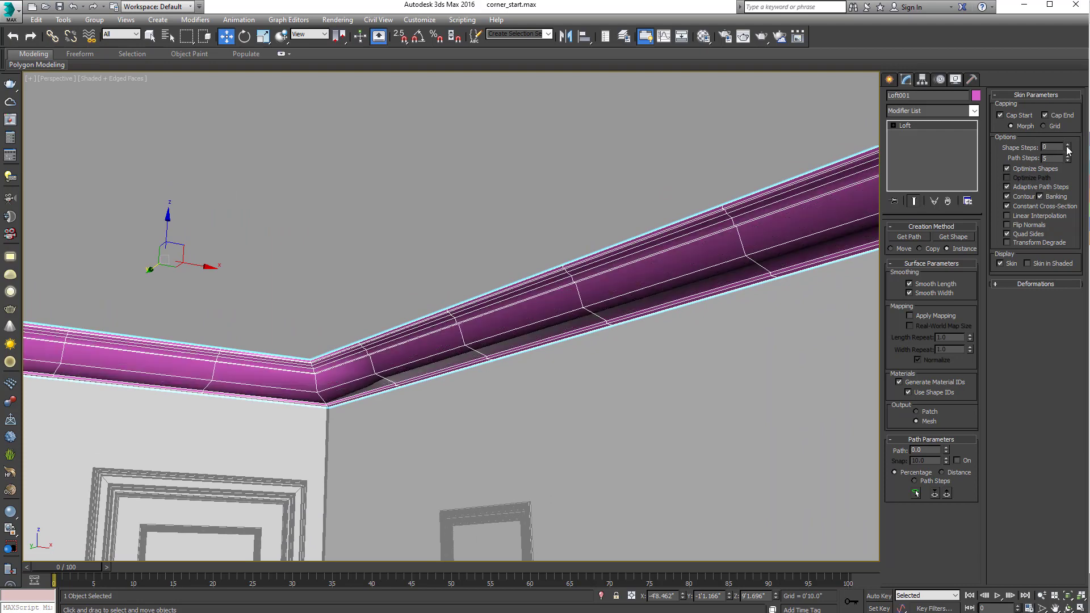
- Raise the moulding's Shape Steps to 11 and compare the mesh with Optimize Shapes off, leaving the option on
{"action": "middle_click_drag", "start_coordinate": [835, 191], "coordinate": [609, 294]}
{"action": "scroll", "coordinate": [603, 273], "scroll_direction": "up", "scroll_amount": 3}
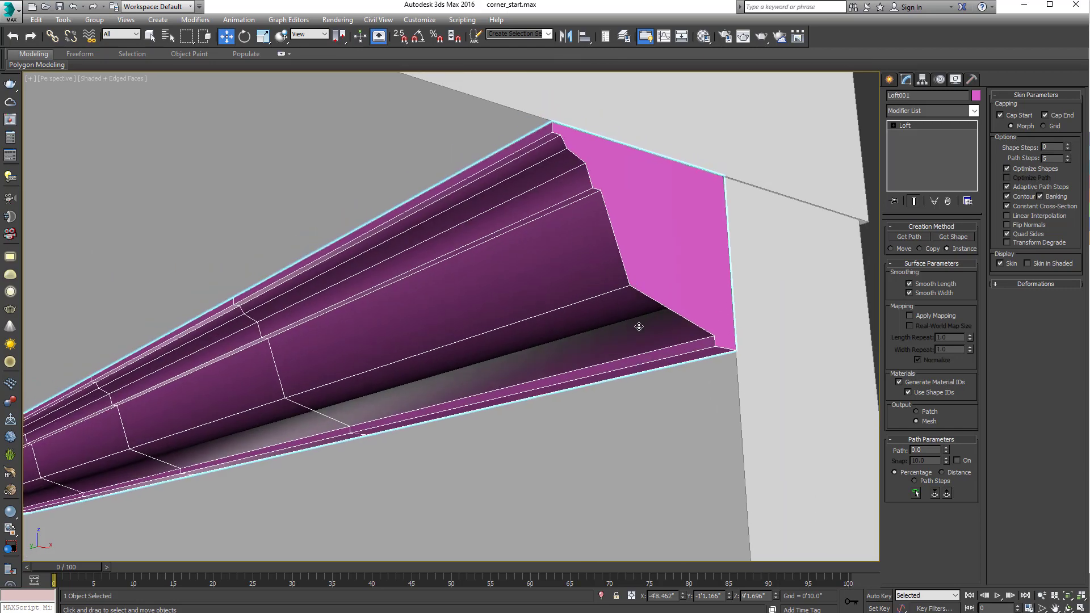
{"action": "left_click_drag", "start_coordinate": [1070, 149], "coordinate": [1060, 146]}
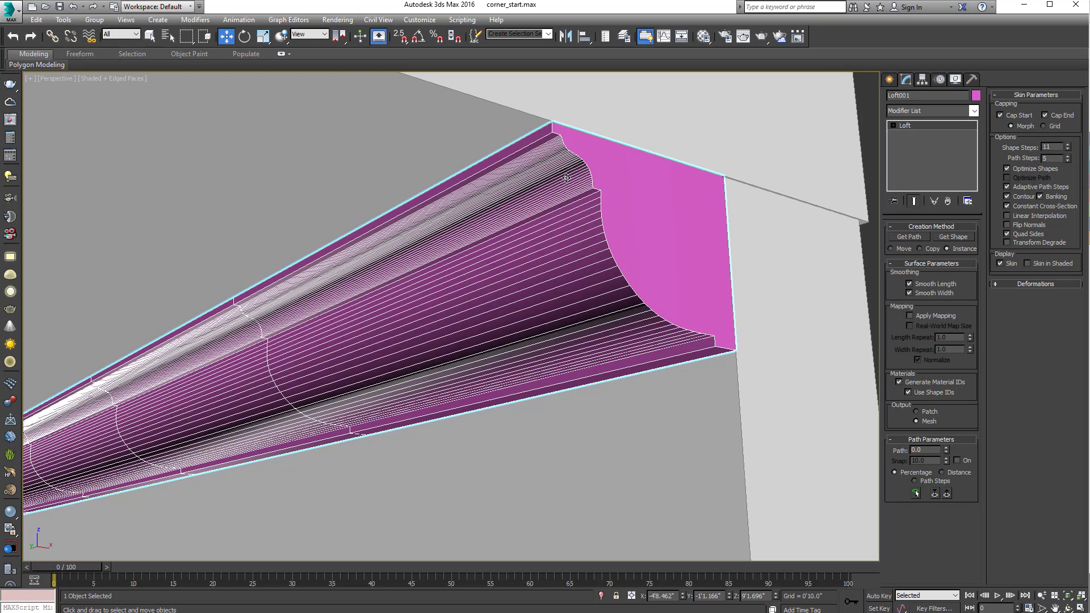
{"action": "left_click", "coordinate": [1007, 168]}
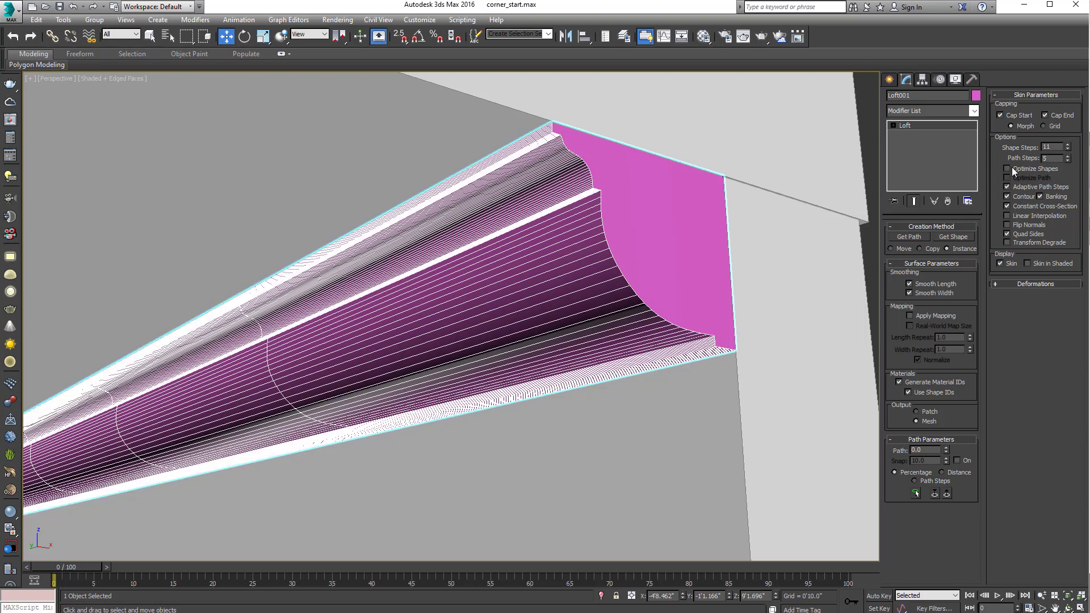
{"action": "left_click", "coordinate": [1009, 169]}
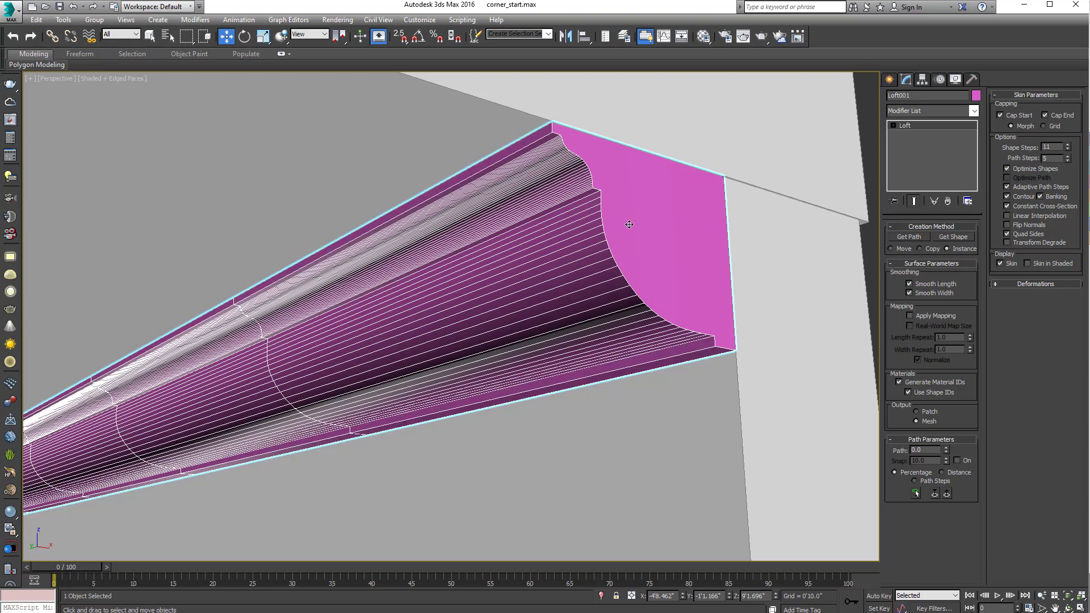
- Try the moulding's Path Steps at 0, set them to 1, and check the whole moulding run in the room
{"action": "middle_click_drag", "start_coordinate": [629, 224], "coordinate": [745, 189]}
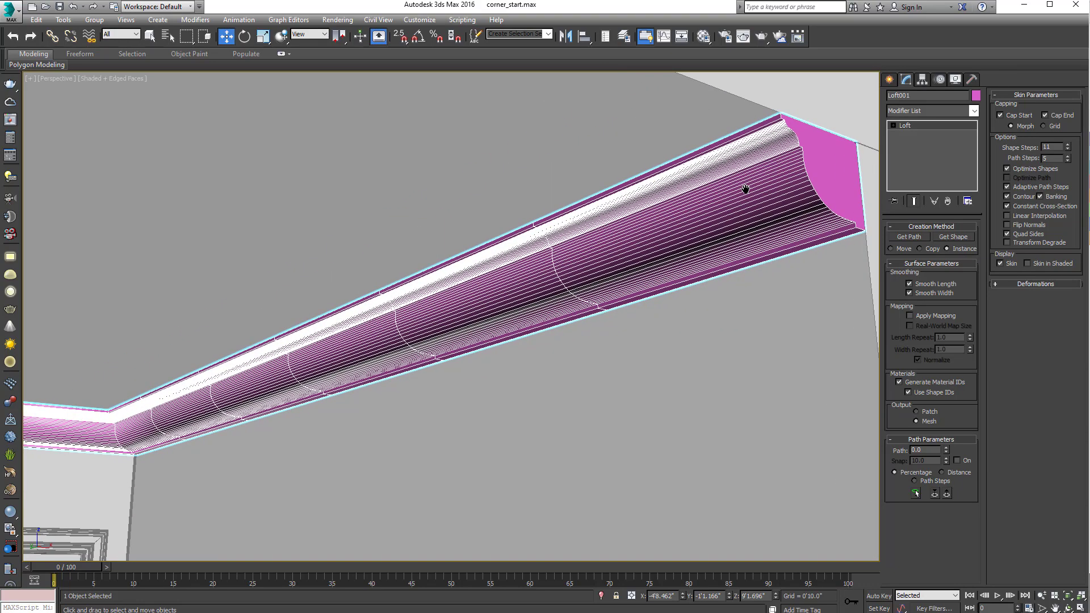
{"action": "right_click", "coordinate": [1068, 160]}
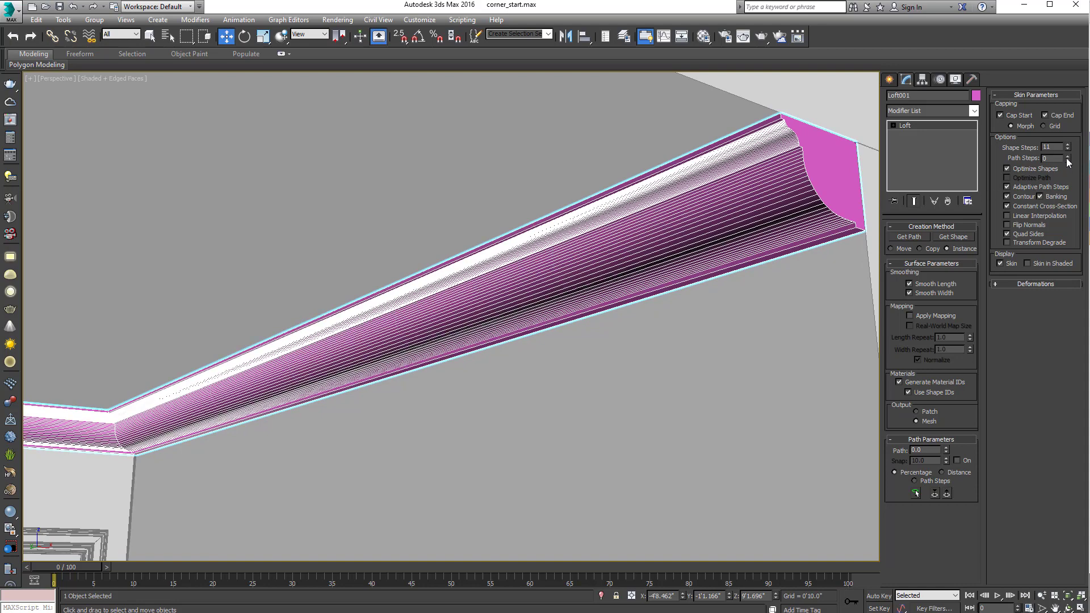
{"action": "left_click", "coordinate": [1068, 156]}
{"action": "scroll", "coordinate": [505, 269], "scroll_direction": "down", "scroll_amount": 8}
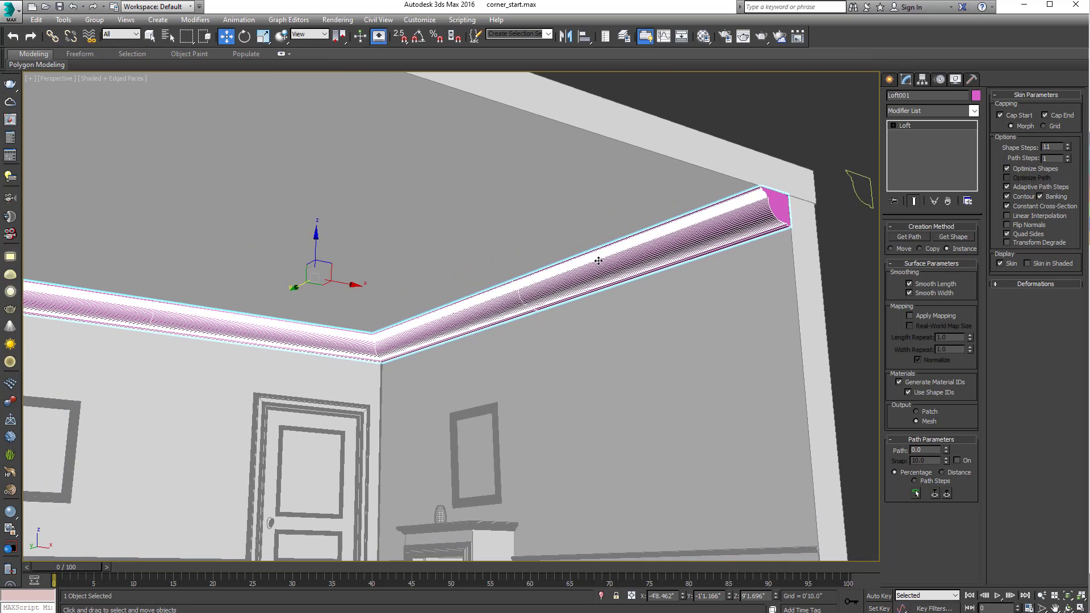
{"action": "scroll", "coordinate": [676, 275], "scroll_direction": "up", "scroll_amount": 4}
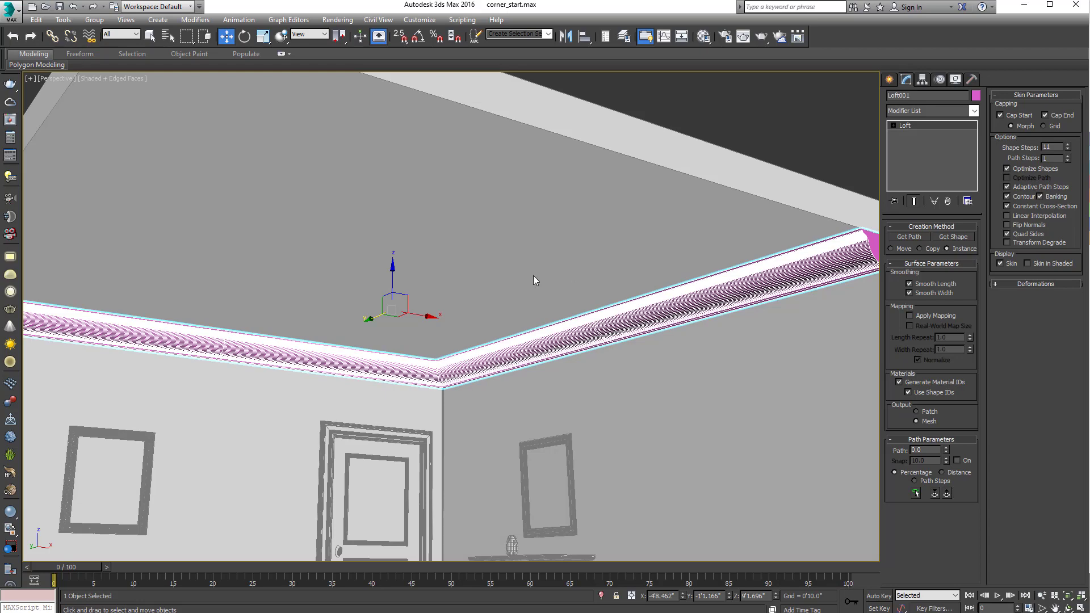
{"action": "scroll", "coordinate": [583, 253], "scroll_direction": "down", "scroll_amount": 6}
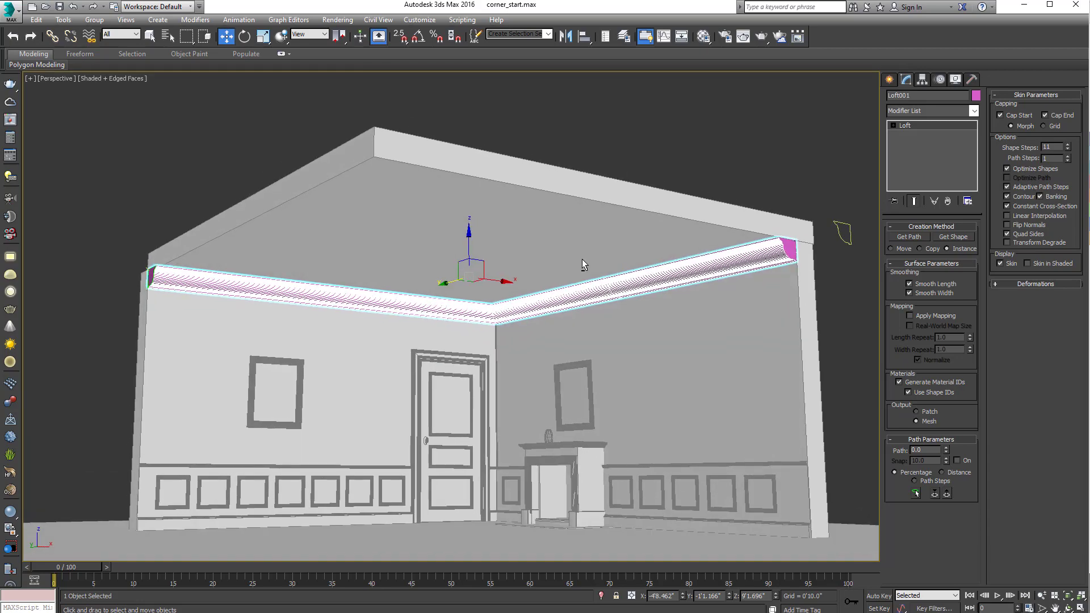
- Deselect the moulding, turn off edged-face display, and unfreeze all objects in the room
{"action": "left_click", "coordinate": [604, 161]}
{"action": "key", "text": "F4"}
{"action": "middle_click_drag", "start_coordinate": [625, 259], "coordinate": [625, 178], "text": "alt"}
{"action": "right_click", "coordinate": [629, 160]}
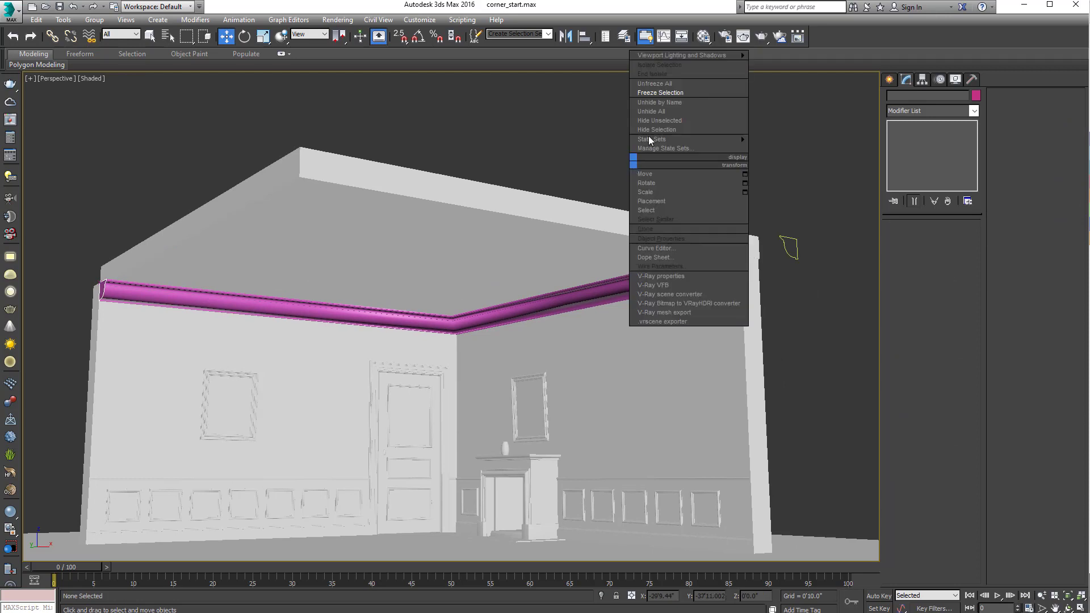
{"action": "left_click", "coordinate": [664, 84]}
{"action": "middle_click_drag", "start_coordinate": [641, 252], "coordinate": [647, 220]}
{"action": "scroll", "coordinate": [648, 219], "scroll_direction": "up", "scroll_amount": 8}
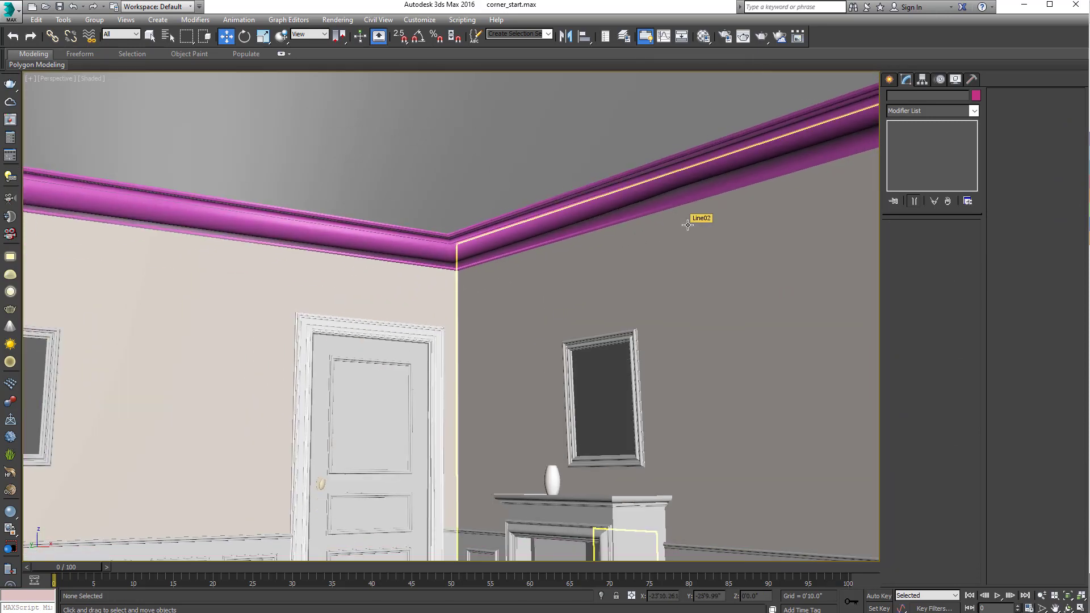
- Open the Material Editor and select the ceiling together with the crown moulding
{"action": "key", "text": "m"}
{"action": "left_click", "coordinate": [745, 335]}
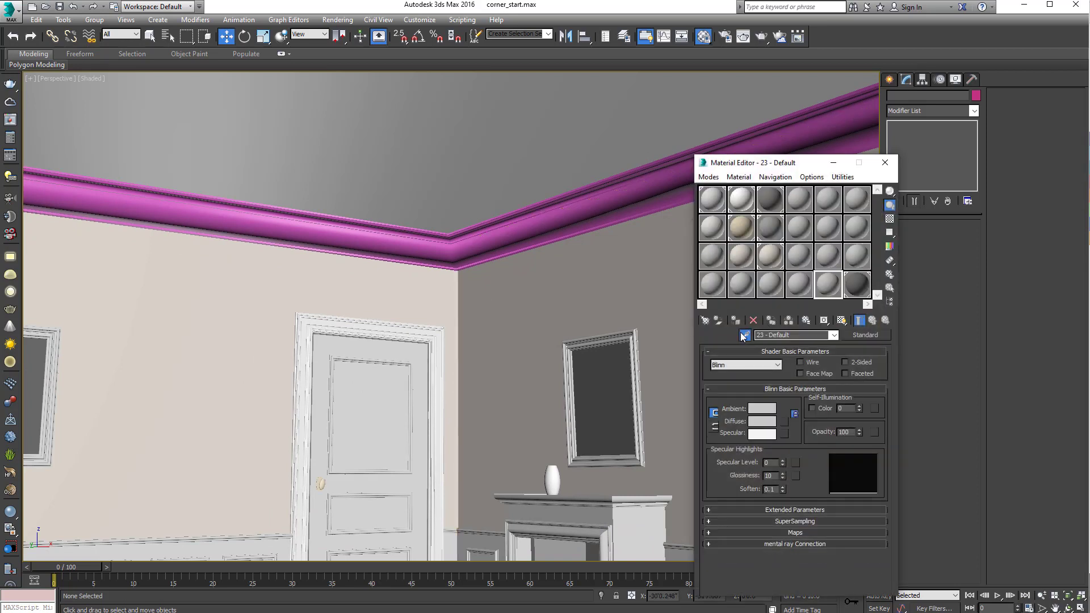
{"action": "key", "text": "w"}
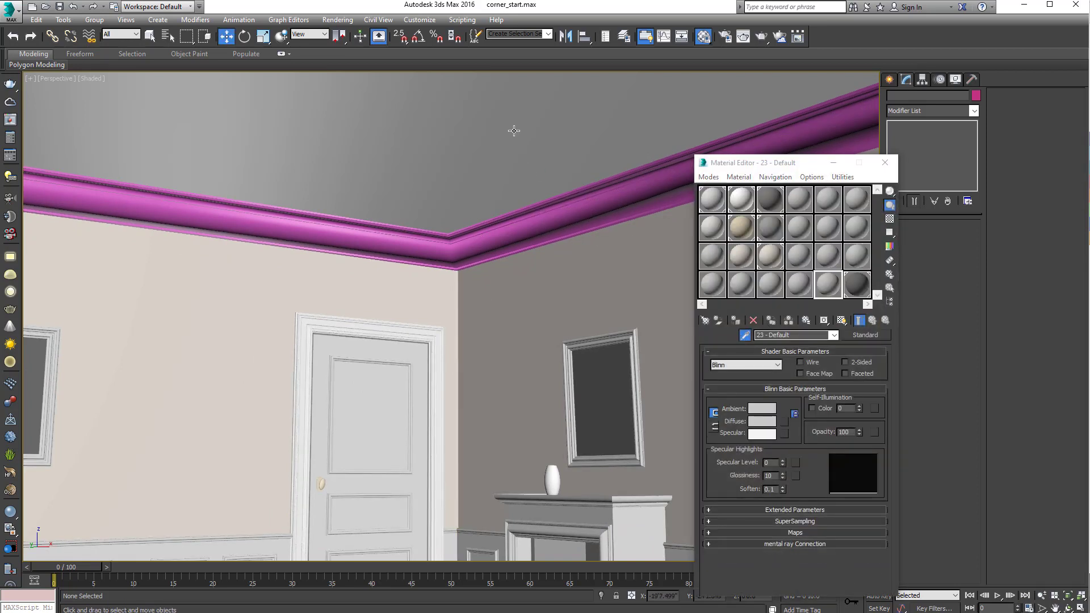
{"action": "left_click", "coordinate": [583, 140]}
{"action": "left_click", "coordinate": [568, 221], "text": "ctrl"}
{"action": "key", "text": "q"}
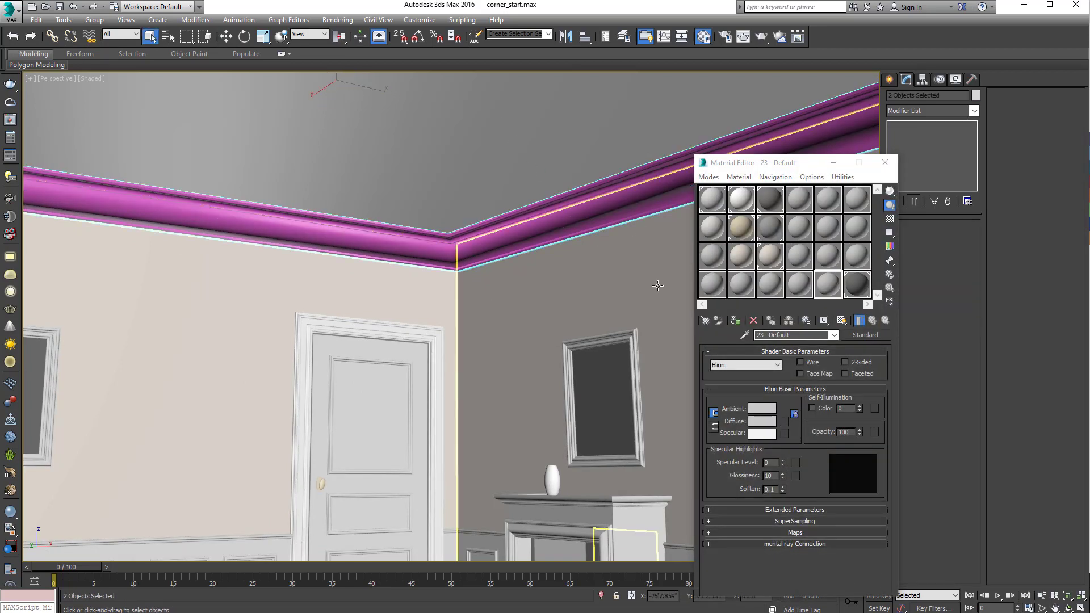
- Try the wall's material on the ceiling and moulding by sampling it from the wall and assigning it to both
{"action": "left_click", "coordinate": [745, 335]}
{"action": "left_click", "coordinate": [385, 322]}
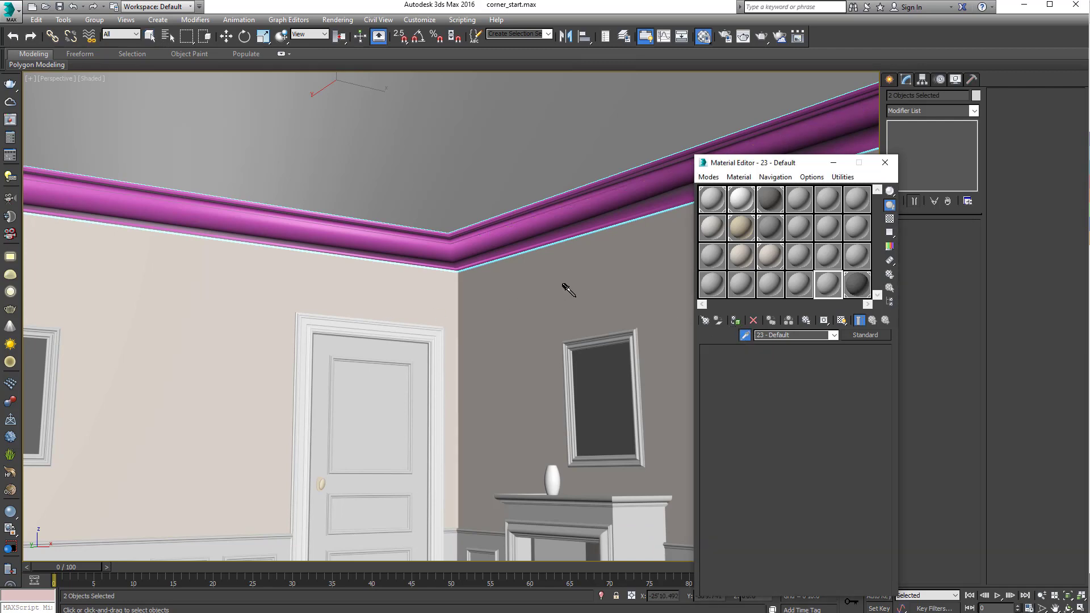
{"action": "left_click", "coordinate": [735, 320]}
{"action": "scroll", "coordinate": [529, 232], "scroll_direction": "down", "scroll_amount": 5}
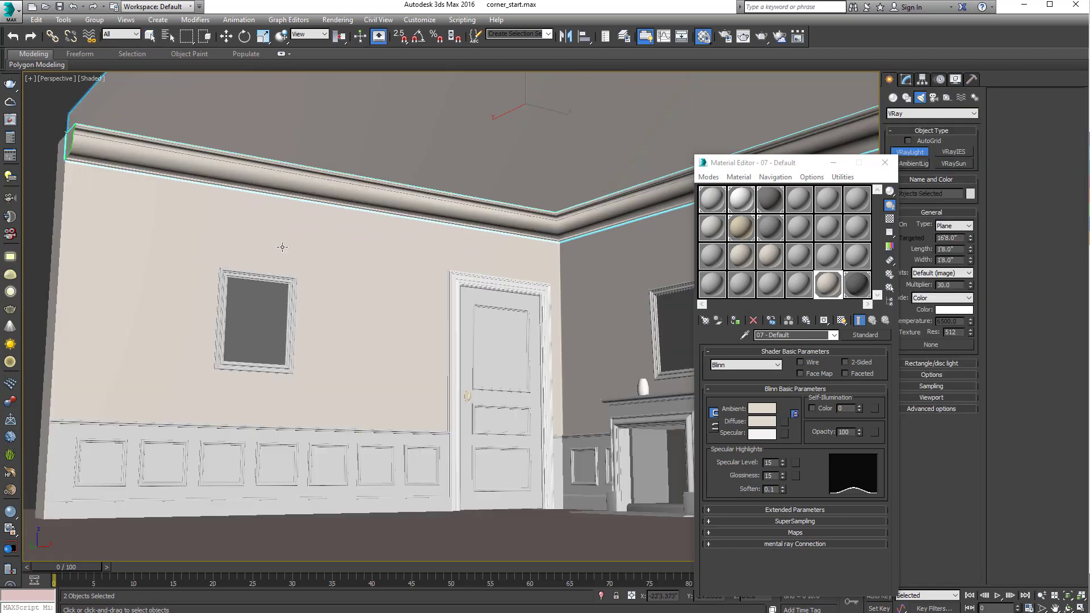
{"action": "middle_click_drag", "start_coordinate": [324, 250], "coordinate": [350, 271]}
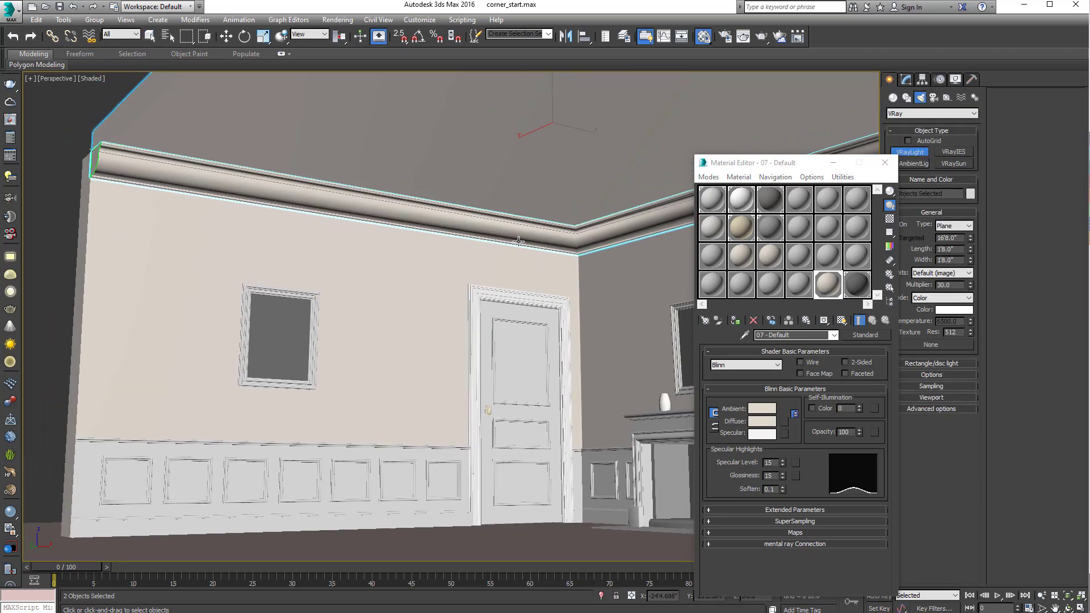
- Assign the 22 - Default material to the ceiling and moulding, and make its diffuse colour pure white (255, 255, 255)
{"action": "left_click", "coordinate": [798, 283]}
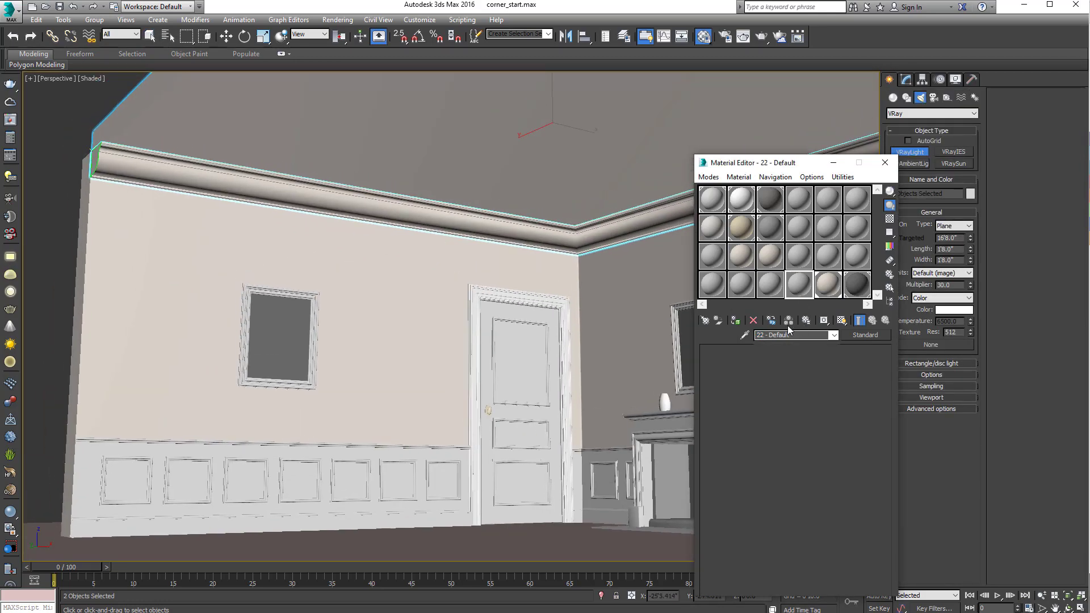
{"action": "left_click", "coordinate": [736, 321]}
{"action": "left_click", "coordinate": [761, 421]}
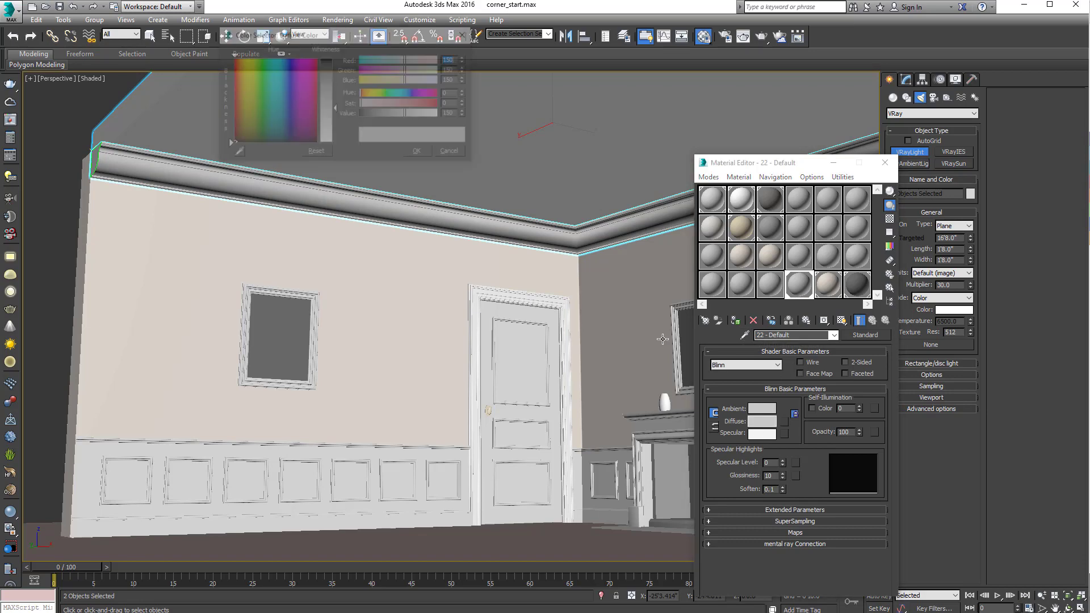
{"action": "left_click_drag", "start_coordinate": [421, 114], "coordinate": [440, 114]}
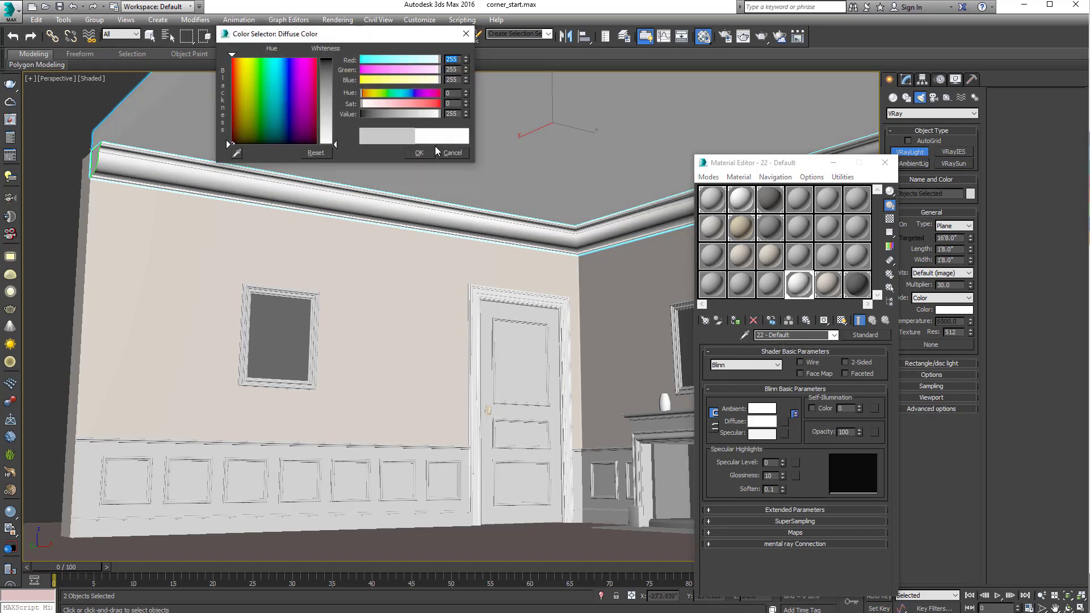
{"action": "left_click", "coordinate": [419, 152]}
{"action": "left_click", "coordinate": [885, 163]}
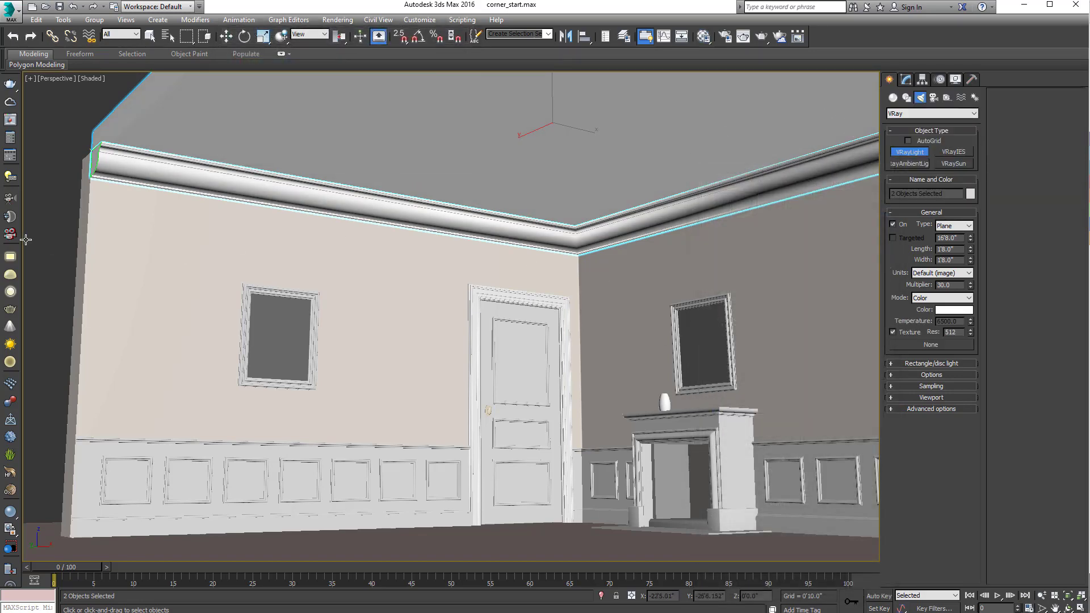
- Show the room through the physical camera in the maximized viewport and delete the stray VRay light
{"action": "key", "text": "alt+w"}
{"action": "key", "text": "alt+w"}
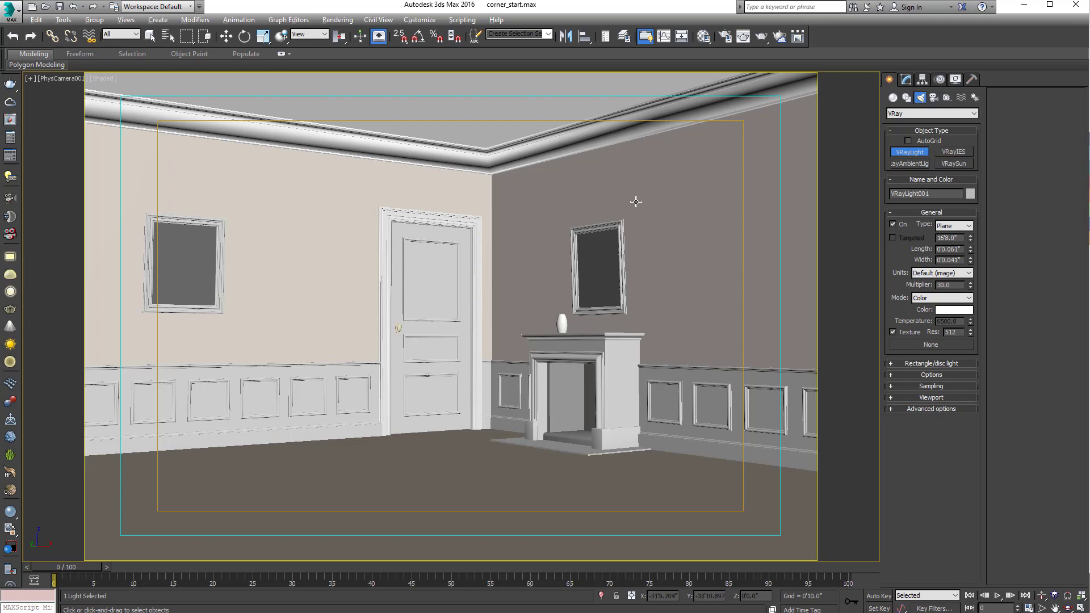
{"action": "key", "text": "Delete"}
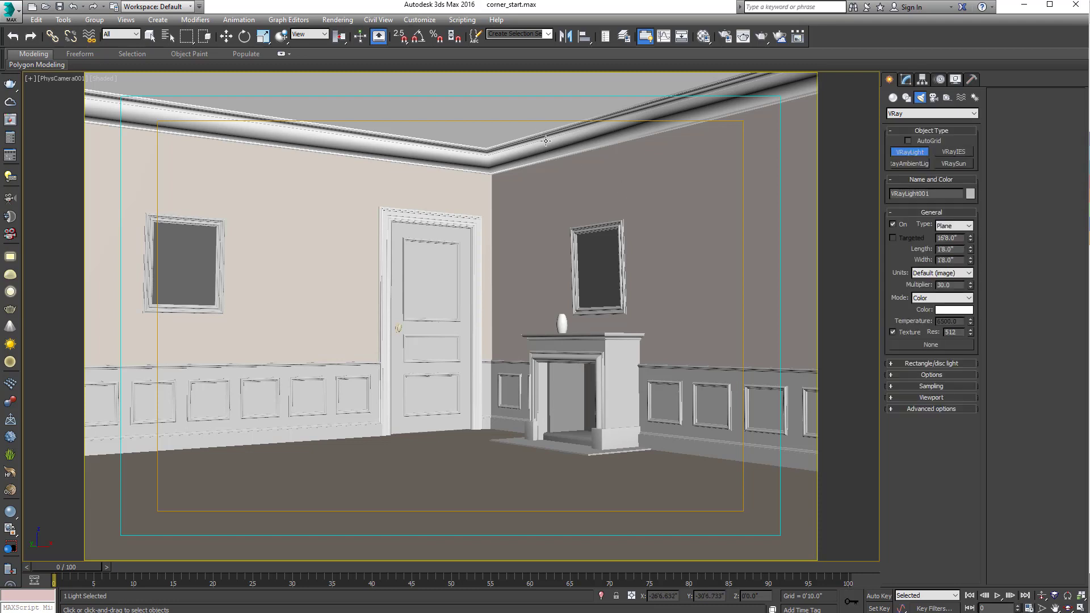